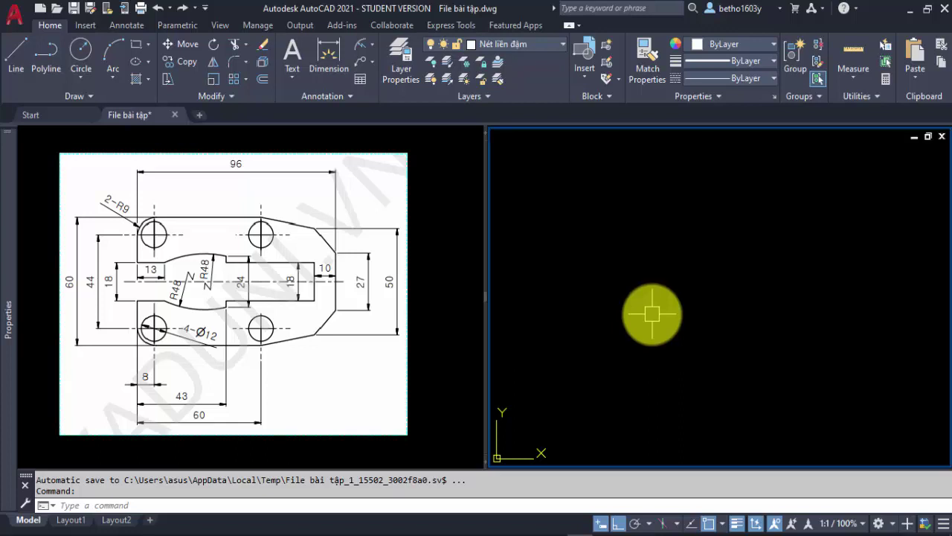
Capture the left reference plate drawing in a screen-snip rectangle
key(Print)
mouse_move(27, 124)
mouse_down()
mouse_move(374, 430)
mouse_move(447, 461)
mouse_up()
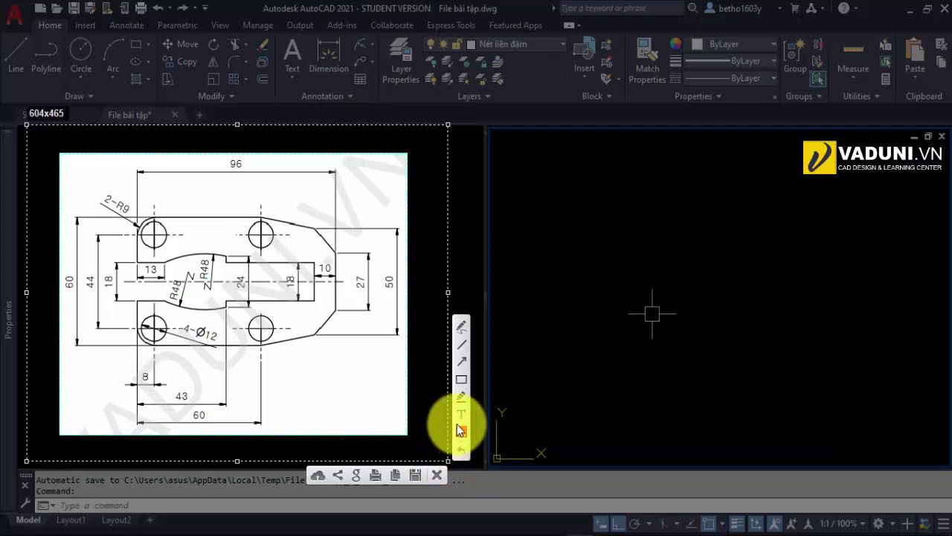
Highlight the plate's horizontal centerline and the left holes' vertical centerline in yellow
click(461, 396)
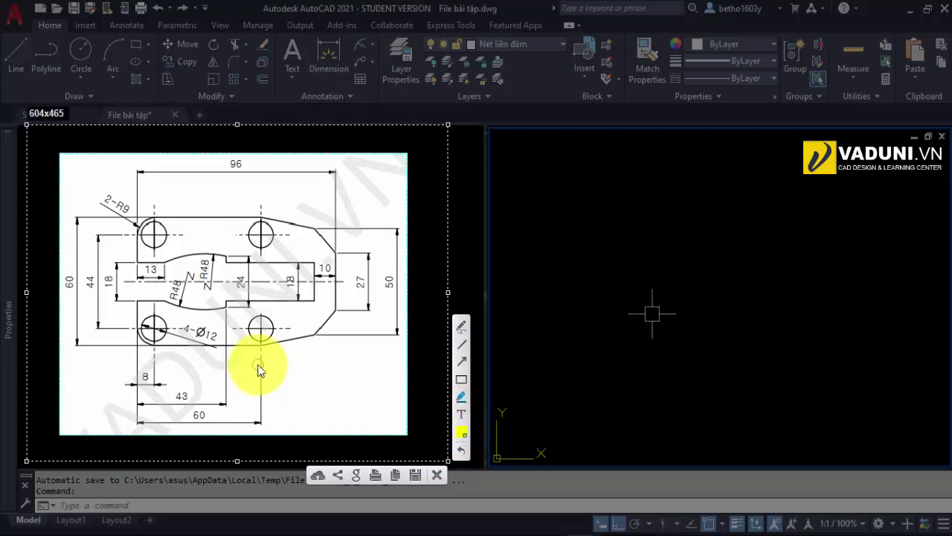
click(123, 282)
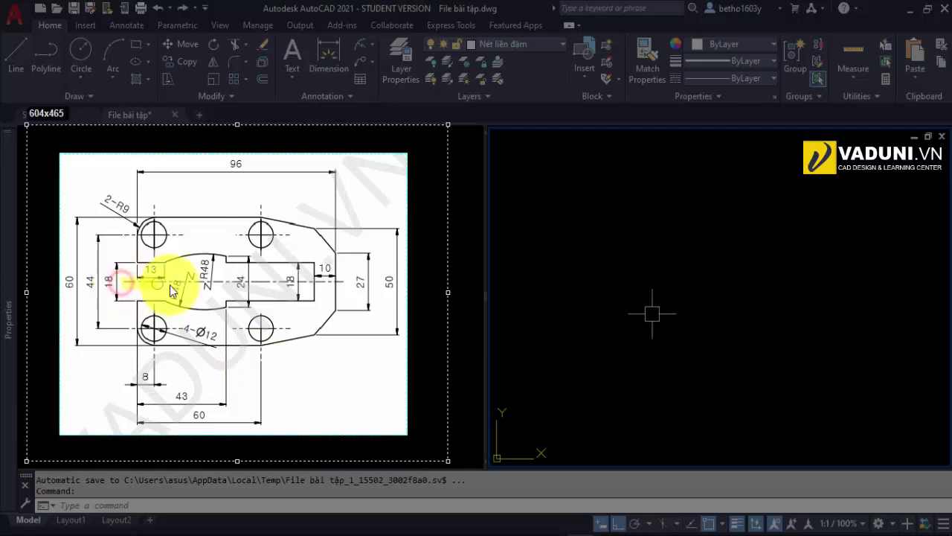
drag(171, 290, 342, 291)
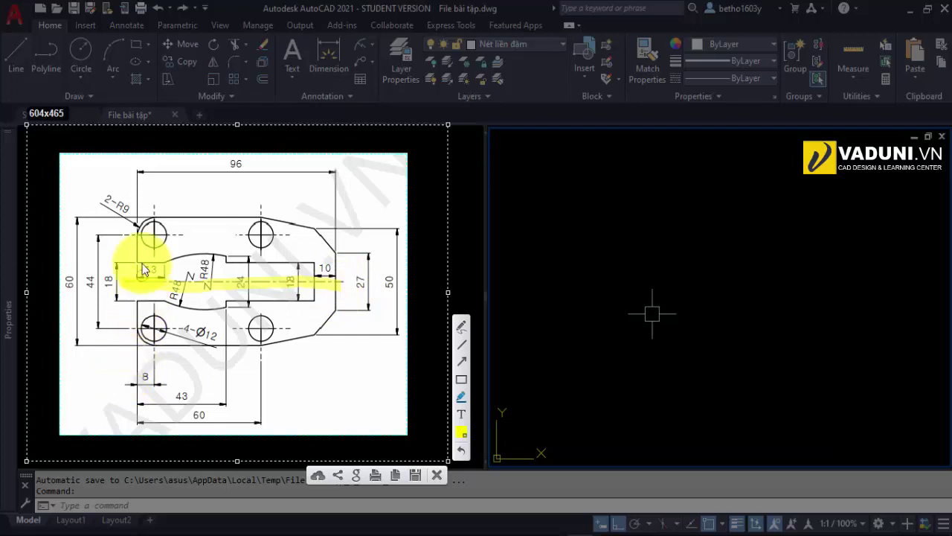
drag(137, 224, 140, 358)
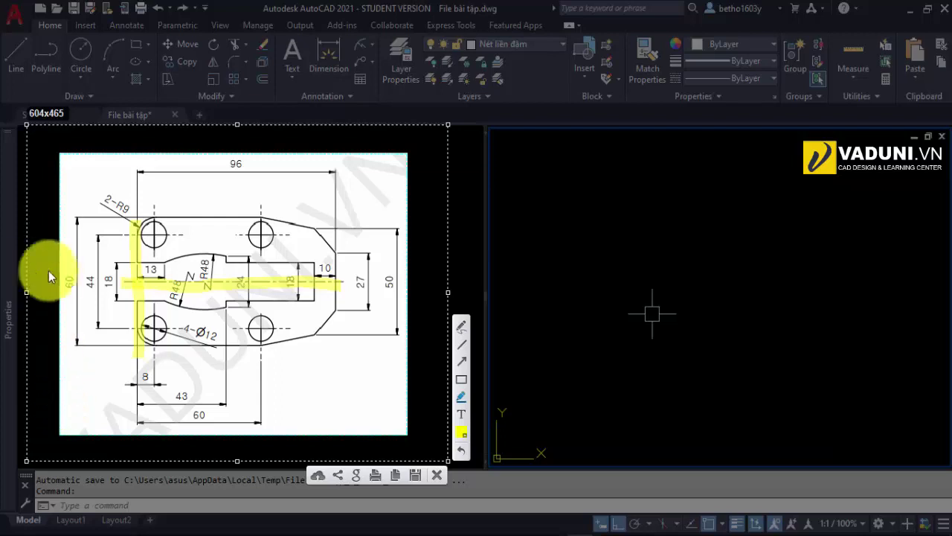
Mark the upper right hole and the slot's top arc, then close the snip capture
click(267, 249)
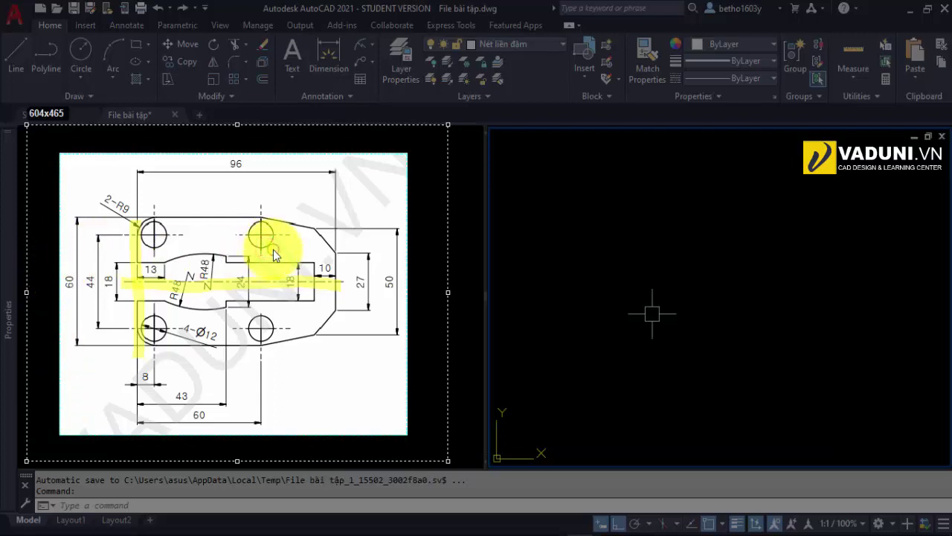
click(266, 264)
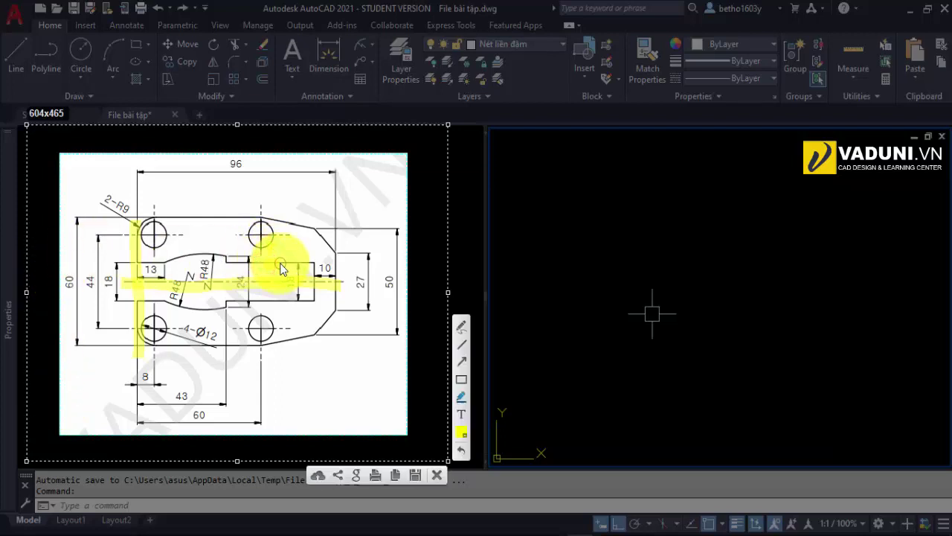
click(220, 256)
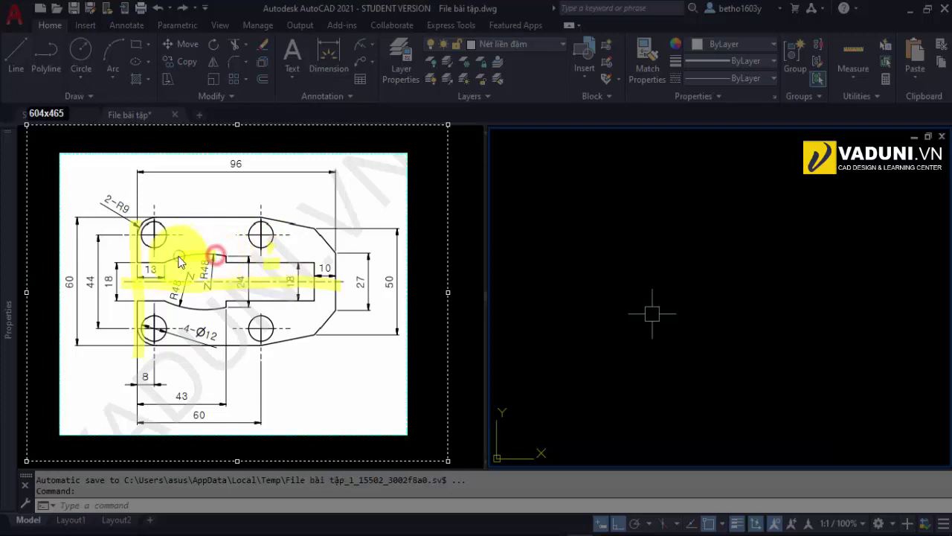
click(333, 315)
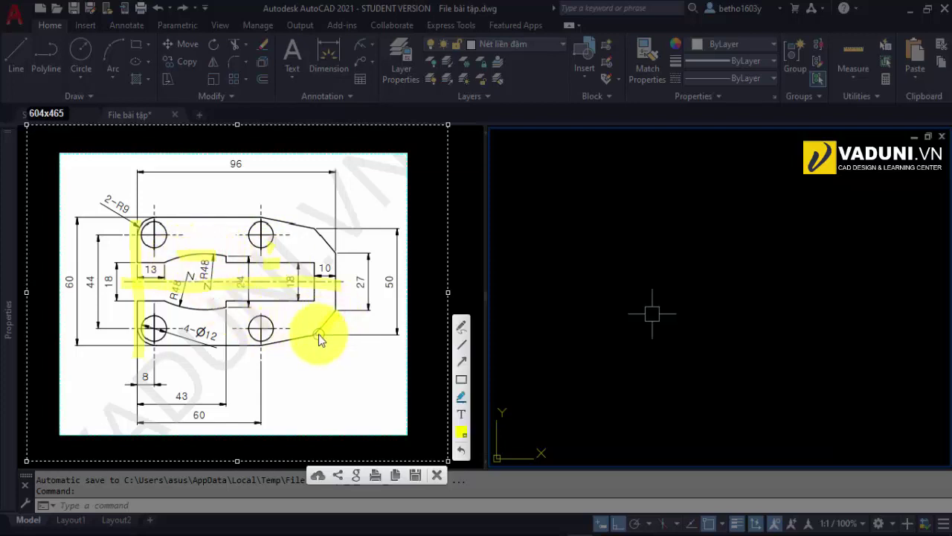
click(327, 183)
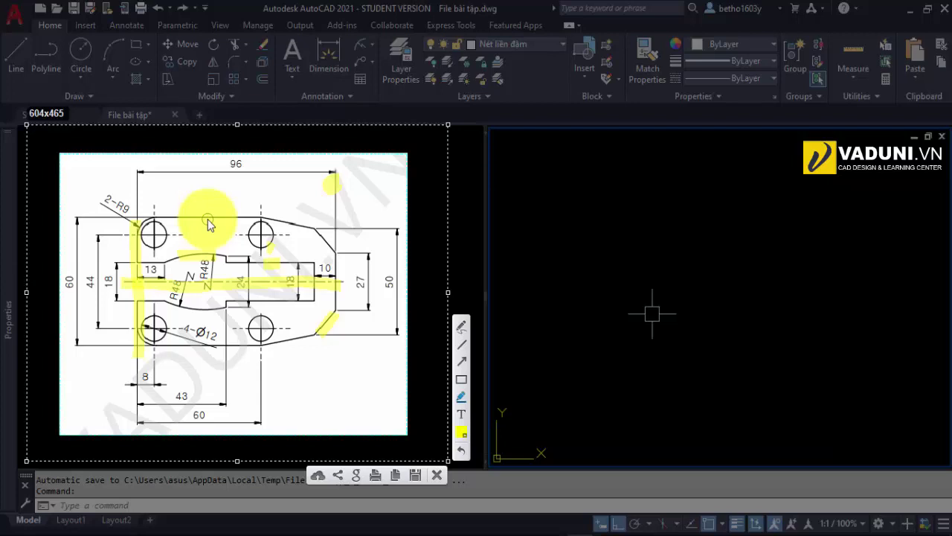
click(437, 474)
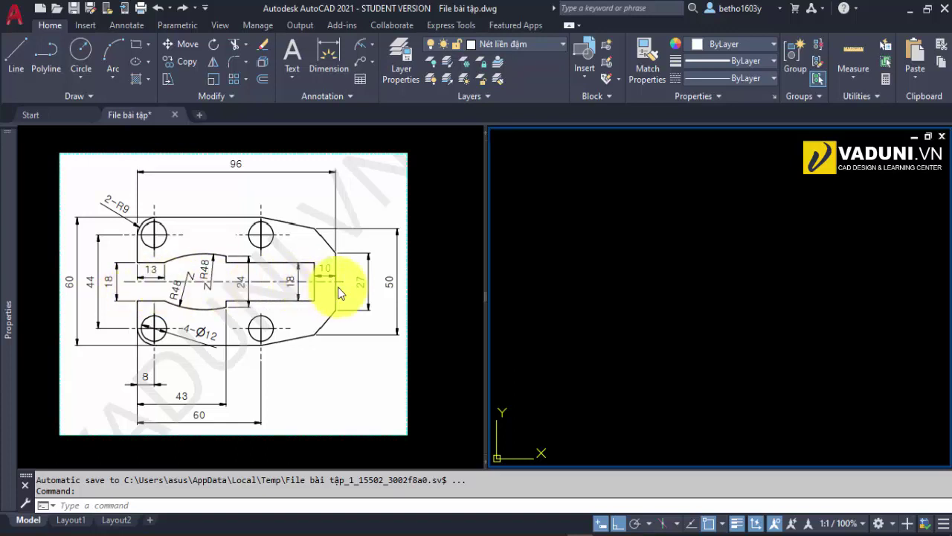
Make Nét tâm the current layer
click(547, 263)
click(538, 260)
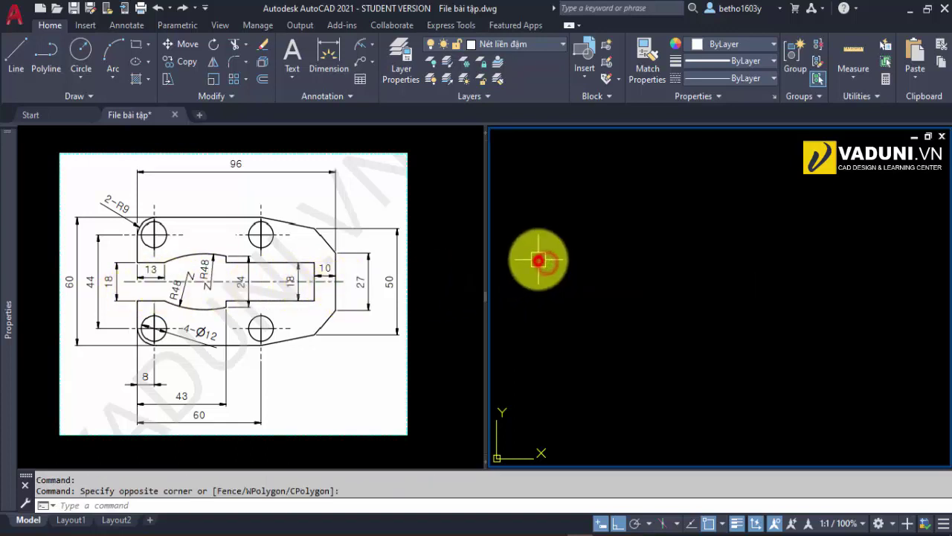
click(536, 44)
click(513, 115)
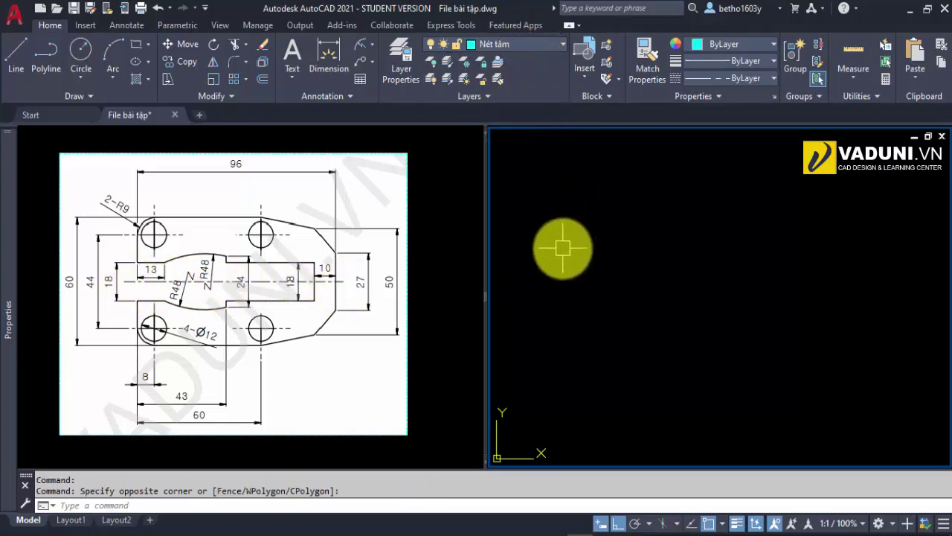
Draw a horizontal centre line across the right viewport
text(l)
key(Return)
click(564, 283)
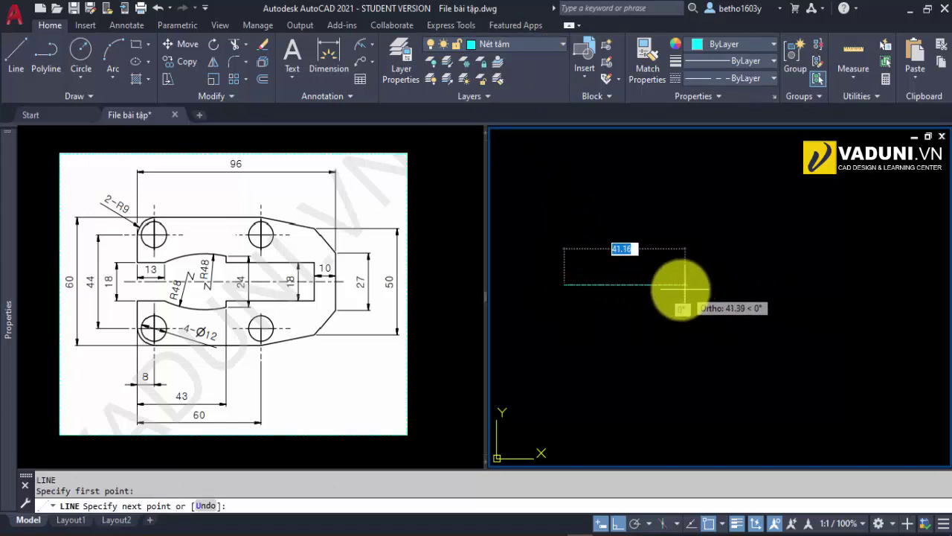
click(726, 283)
key(Escape)
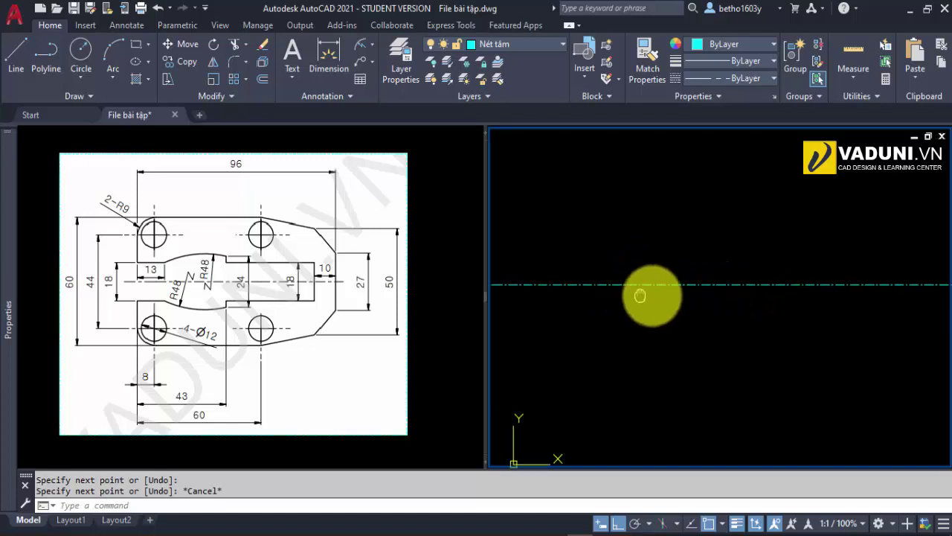
scroll(639, 286, up, 1)
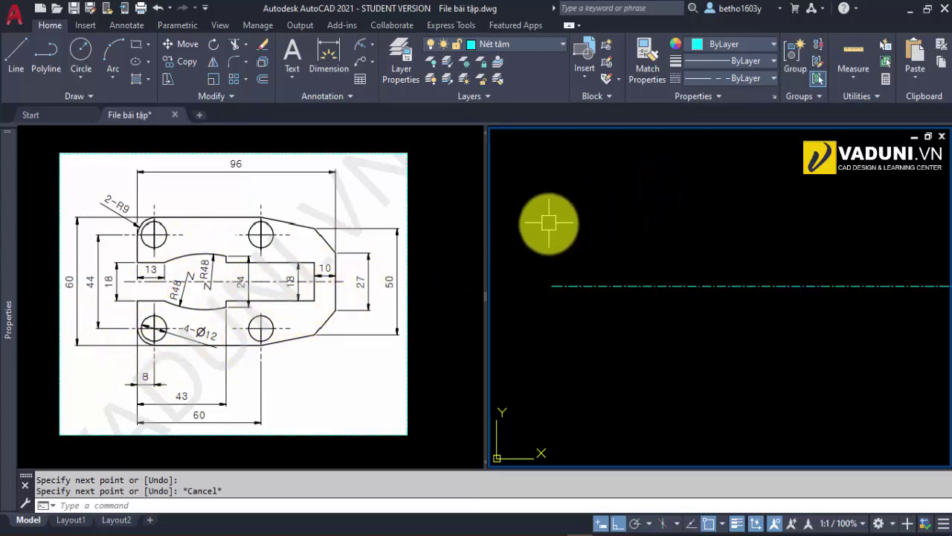
scroll(549, 223, down, 2)
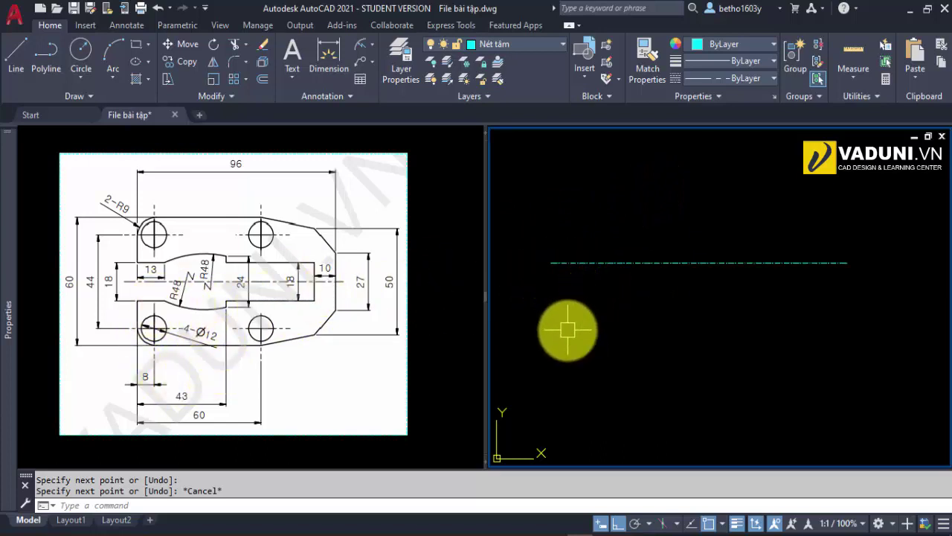
Offset the centre line downward by 18/2, 44/2 and 30
text(o)
key(Return)
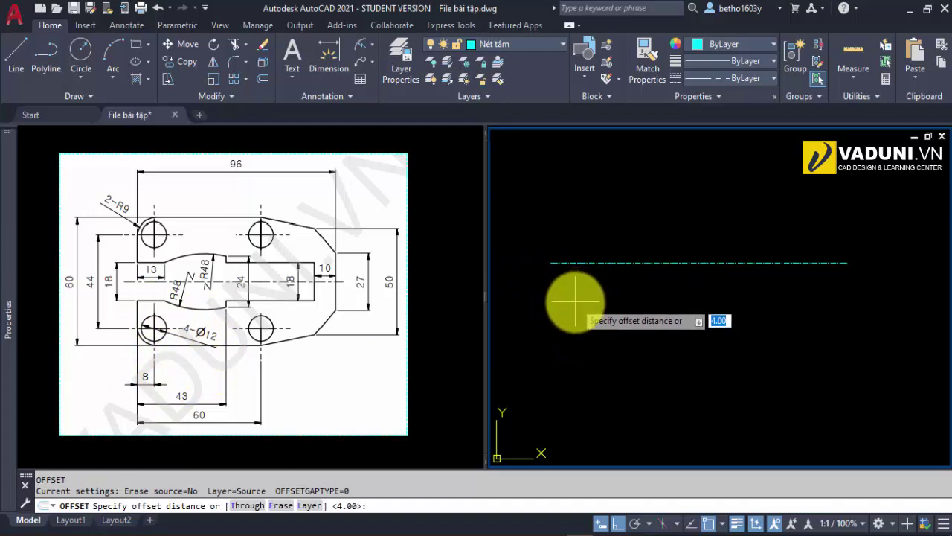
text(18/)
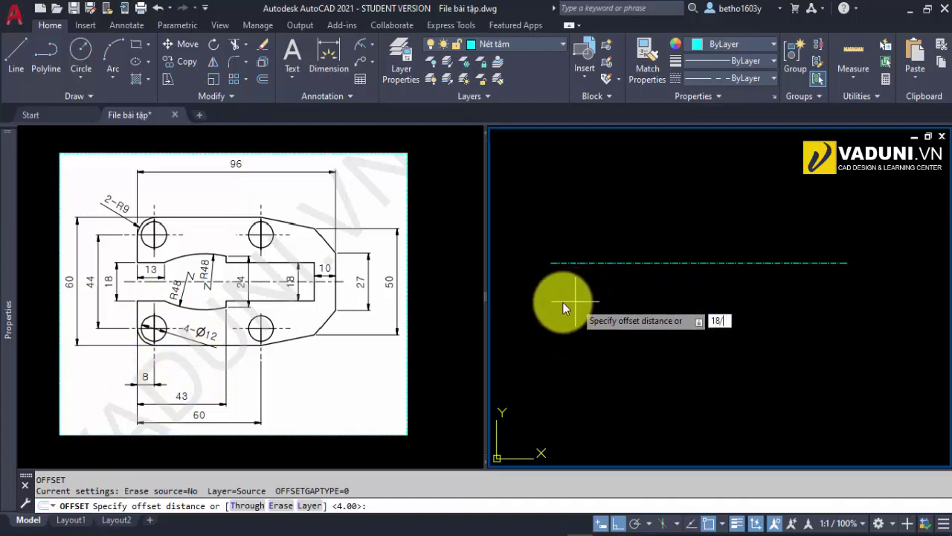
key(Return)
click(591, 263)
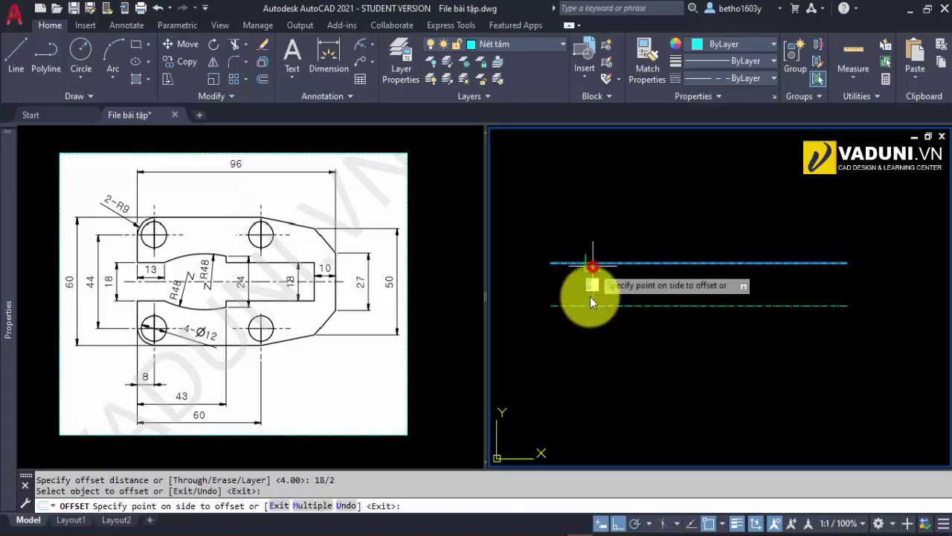
click(588, 307)
key(Return)
key(Return)
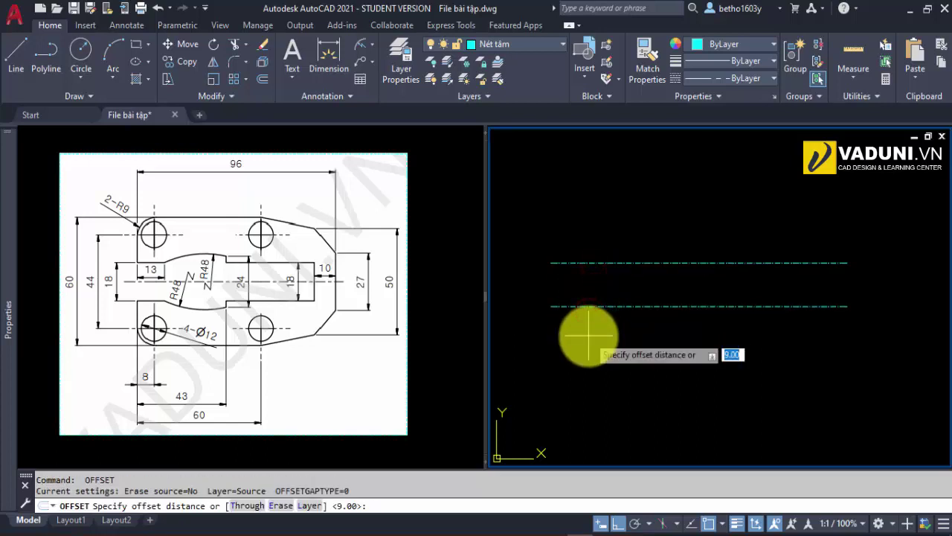
text(44/2)
key(Return)
click(611, 264)
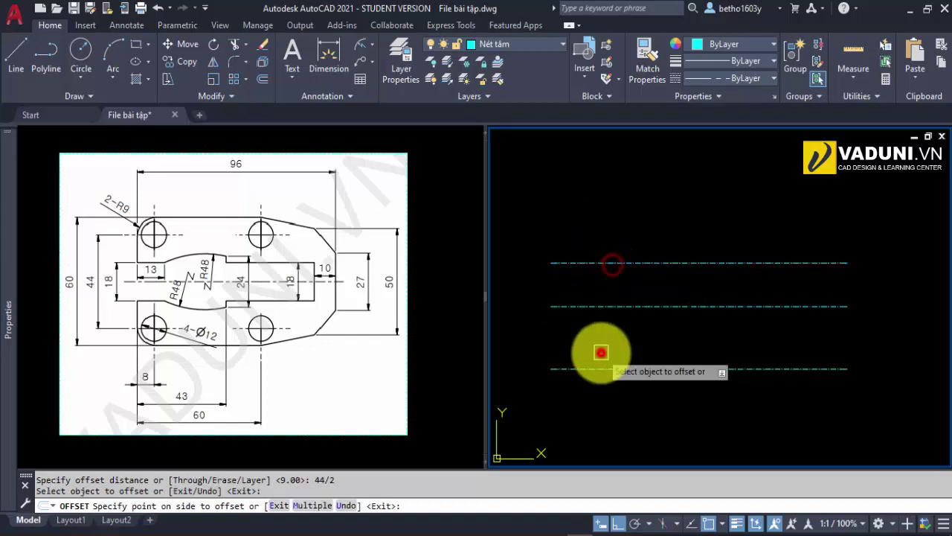
click(601, 348)
key(Return)
key(Return)
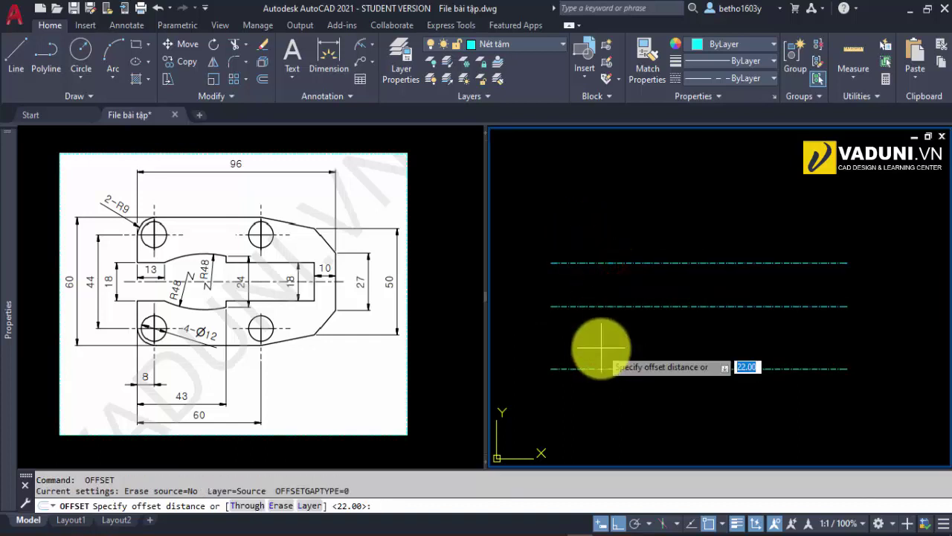
text(30)
key(Return)
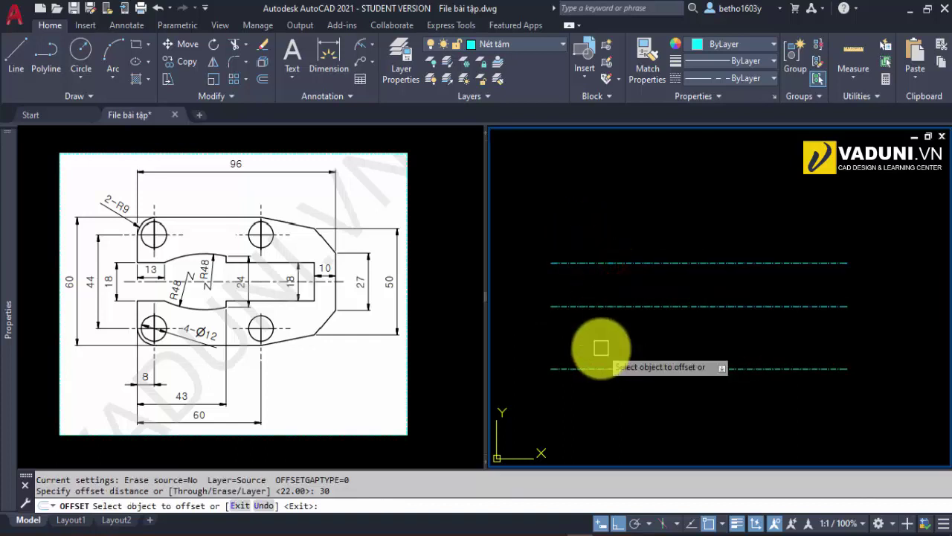
click(638, 264)
click(637, 330)
key(Escape)
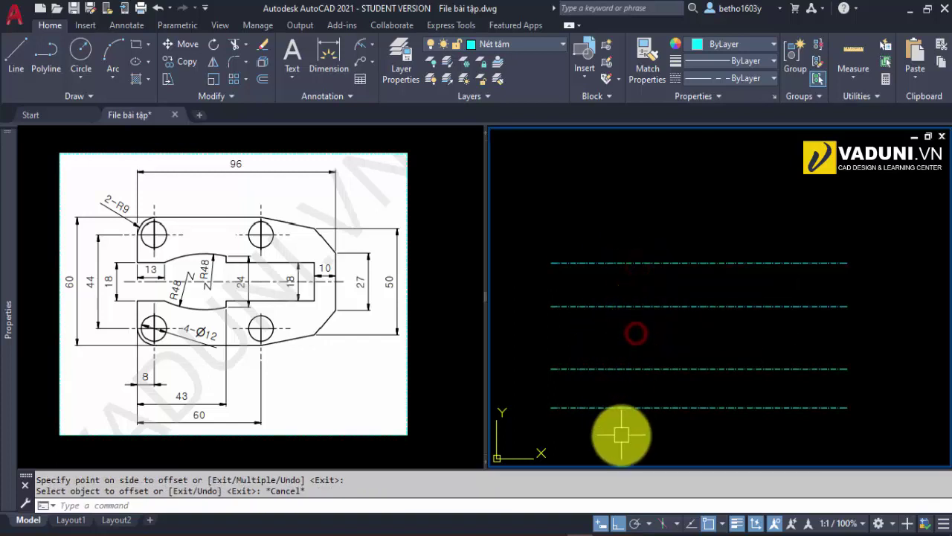
Move the three offset lines onto the Nét liền đậm layer
click(617, 434)
click(603, 297)
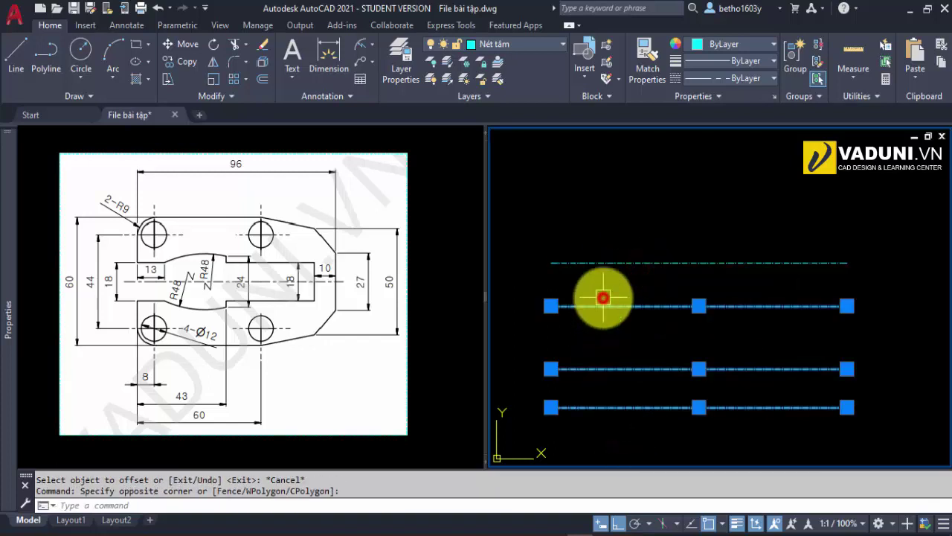
click(519, 44)
click(519, 79)
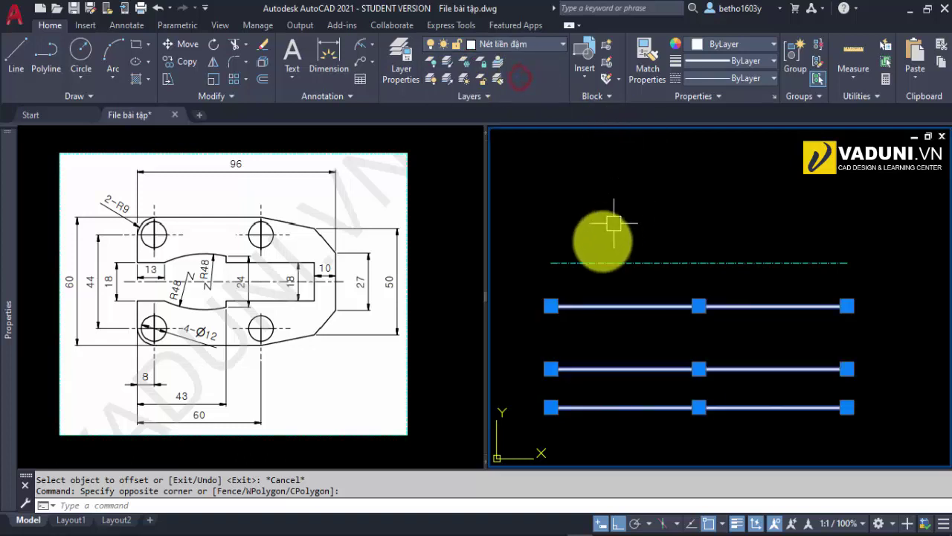
key(Escape)
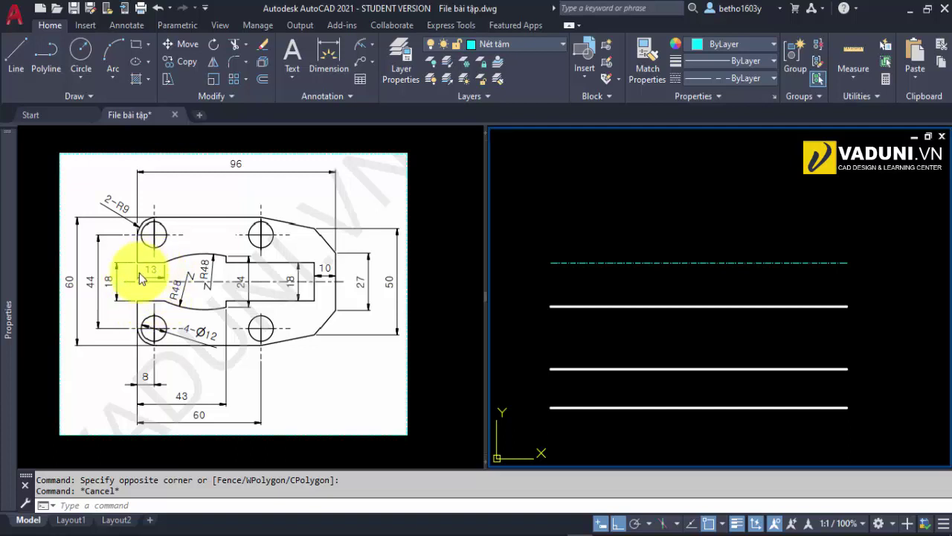
Draw an R13 helper circle centred on the top line's left end
click(535, 334)
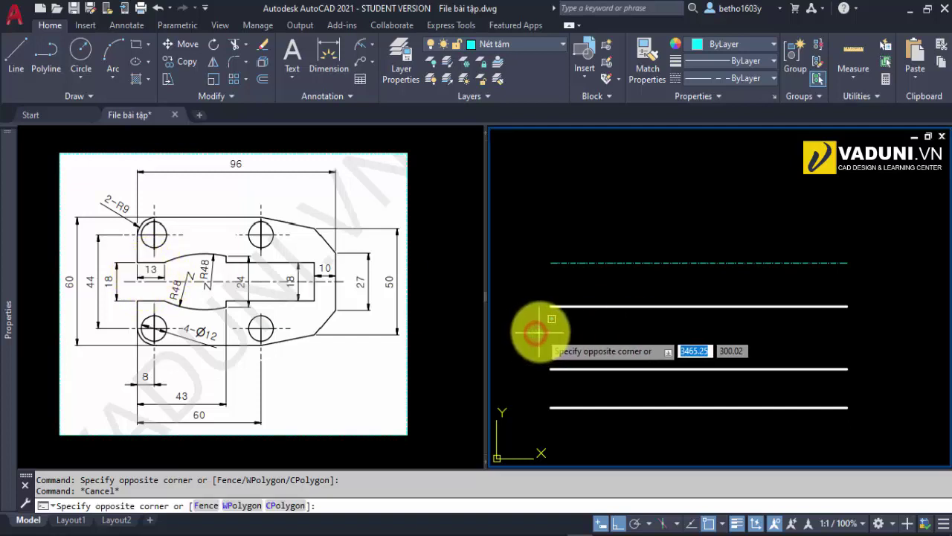
click(541, 329)
text(c)
key(Return)
click(551, 305)
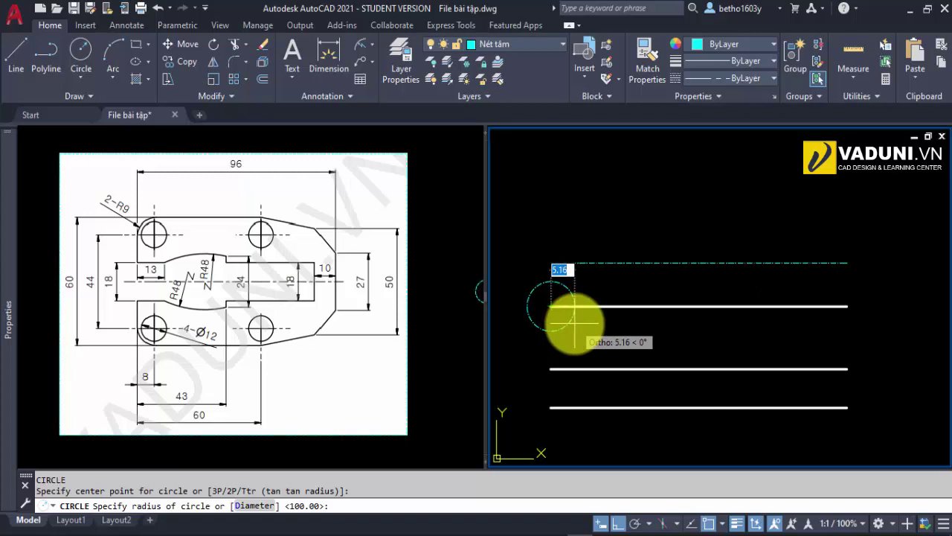
text(1)
key(Return)
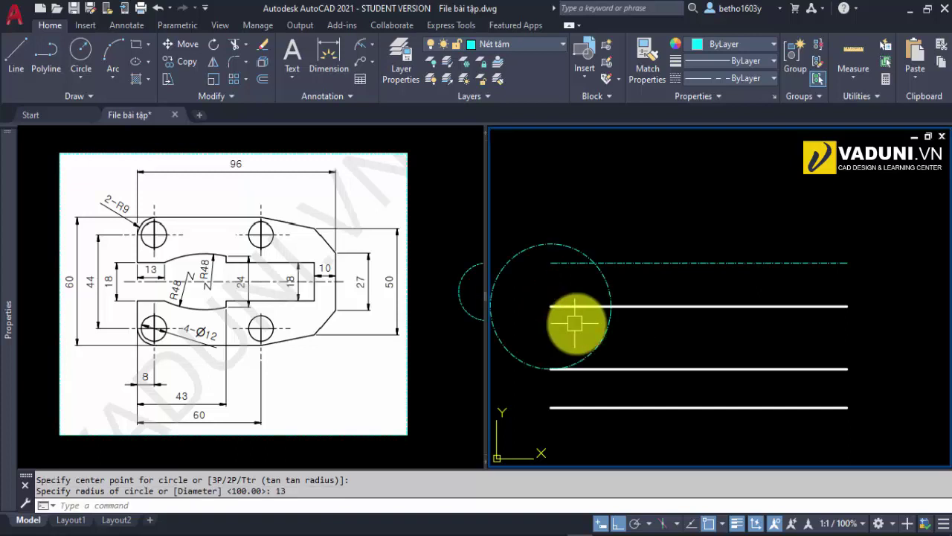
Trim the top line back to the circle and erase the helper circle
text(tr)
key(space)
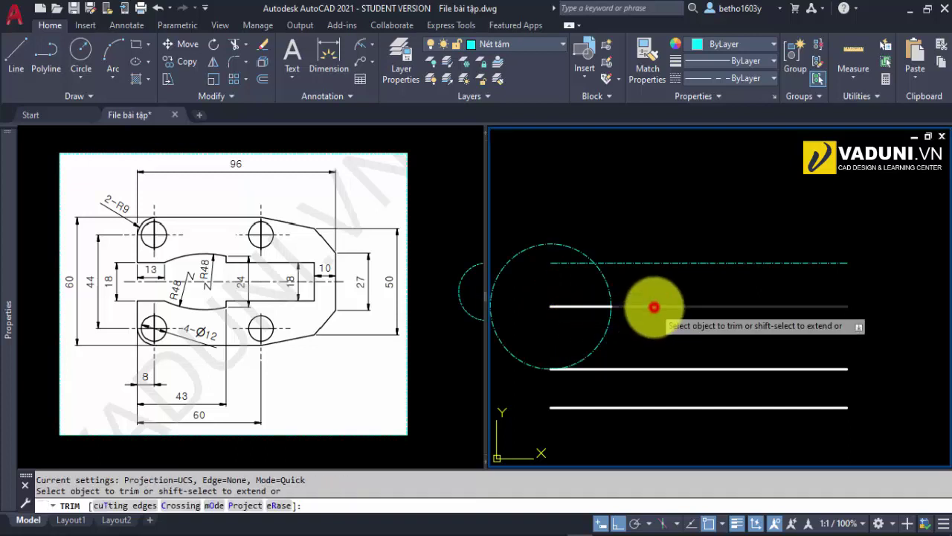
click(644, 308)
key(Escape)
middle_drag(620, 342, 647, 359)
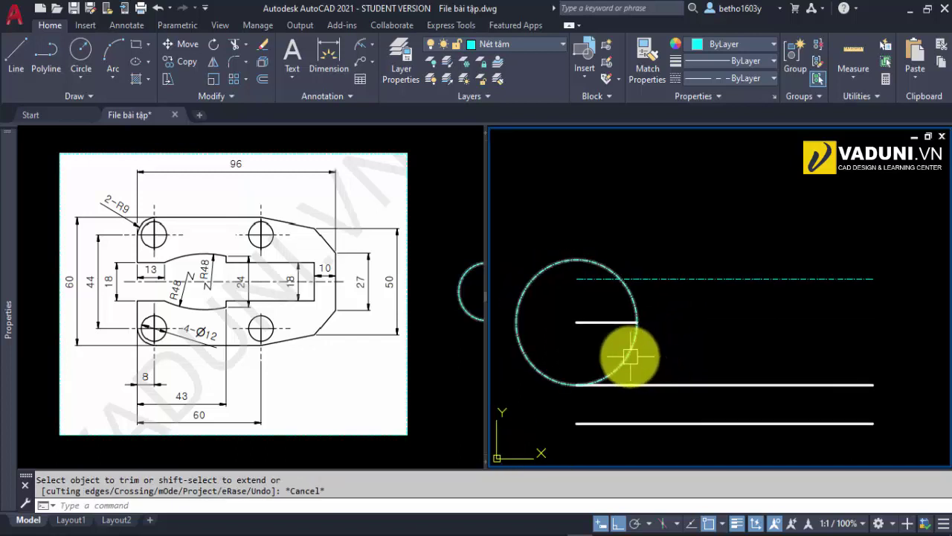
click(628, 355)
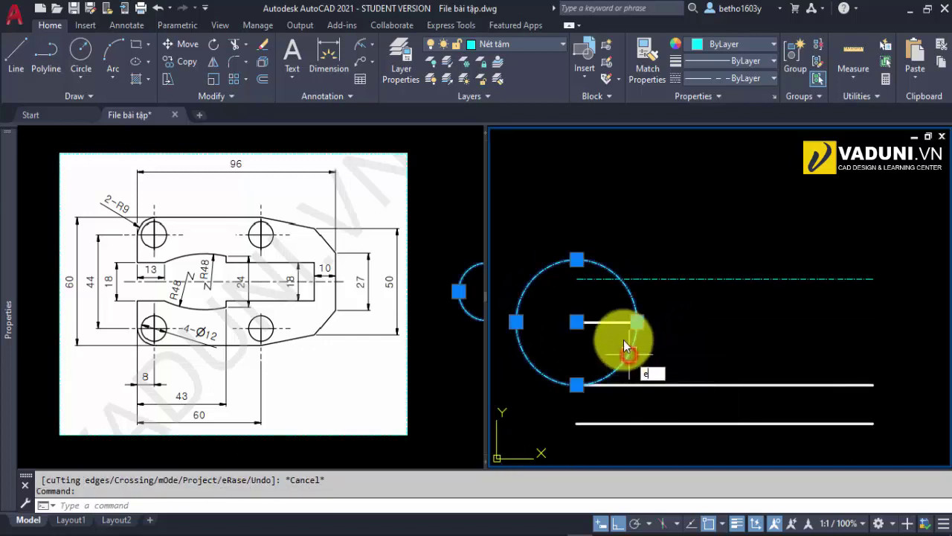
text(e)
key(space)
On layer Nét liền đậm, draw the vertical left edge down to the bottom line
click(543, 46)
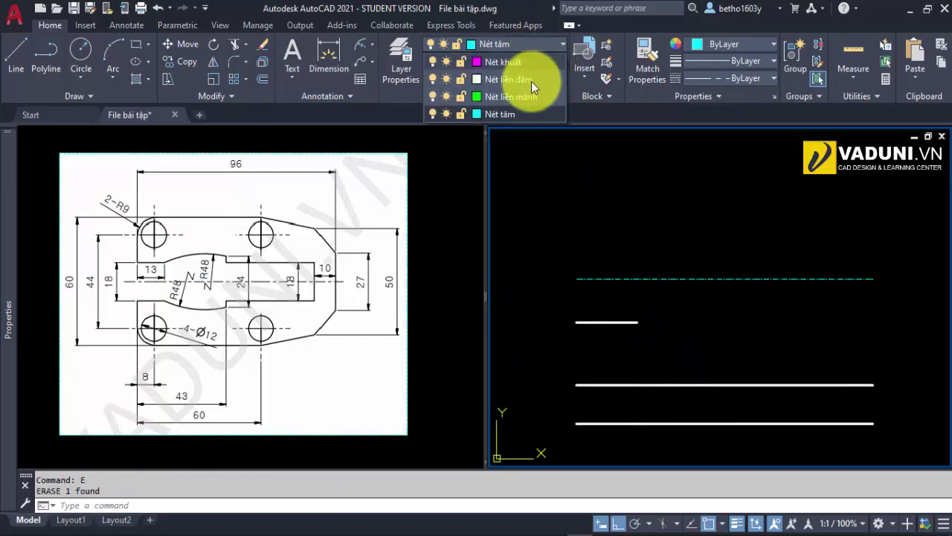
click(531, 82)
middle_drag(548, 319, 548, 278)
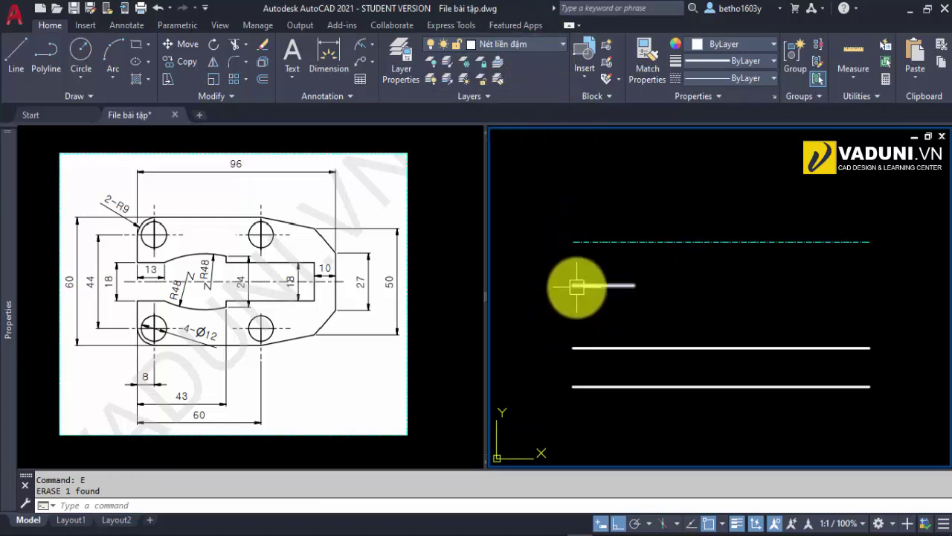
text(l)
key(Return)
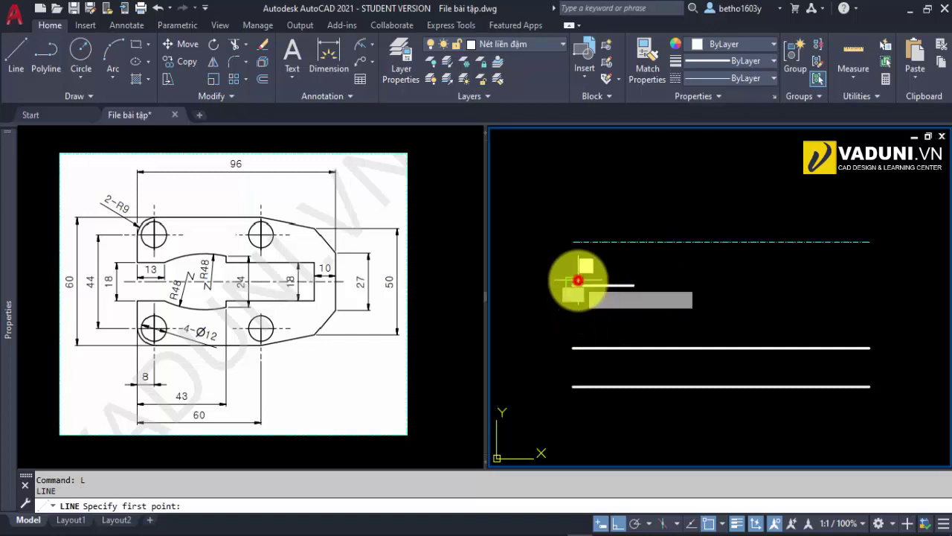
click(573, 284)
click(573, 387)
key(Escape)
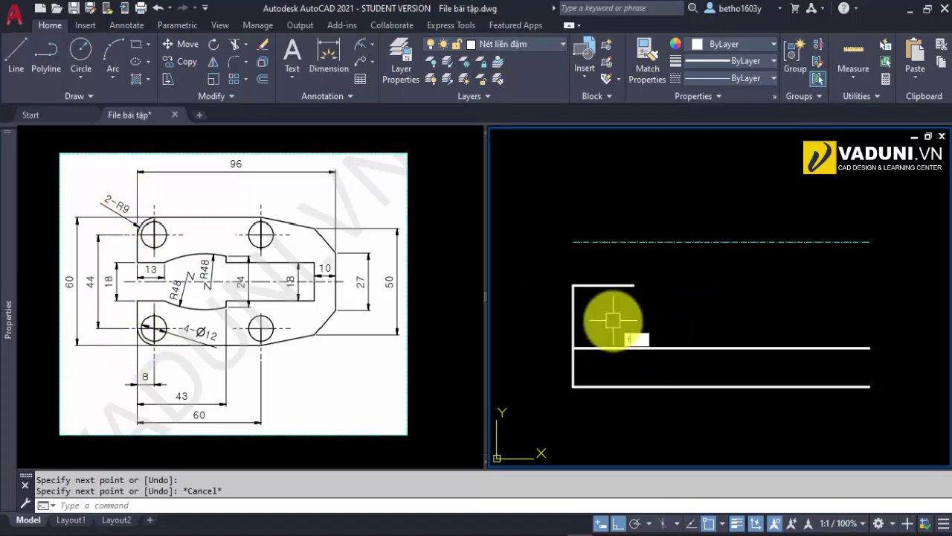
Round the bottom-left corner with an R9 fillet
key(Return)
text(r)
key(Return)
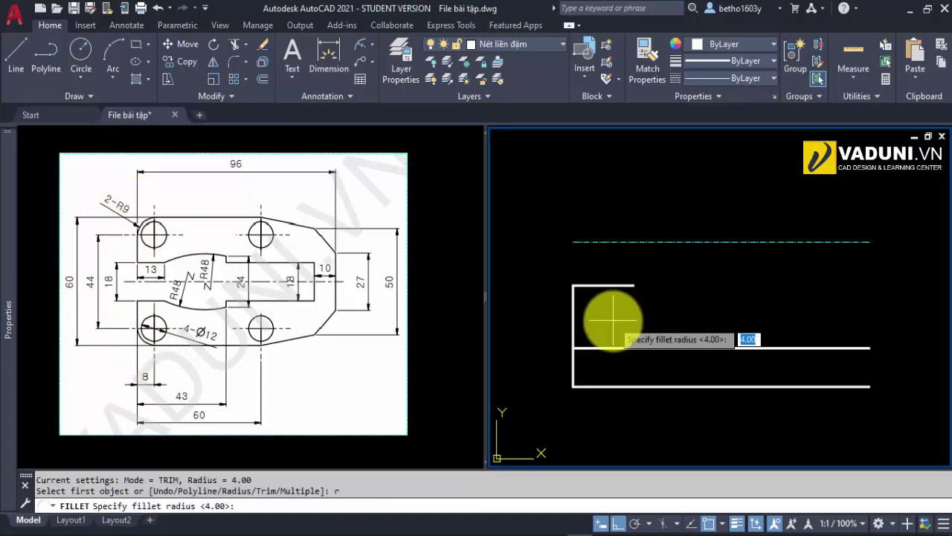
text(9)
key(Return)
click(573, 378)
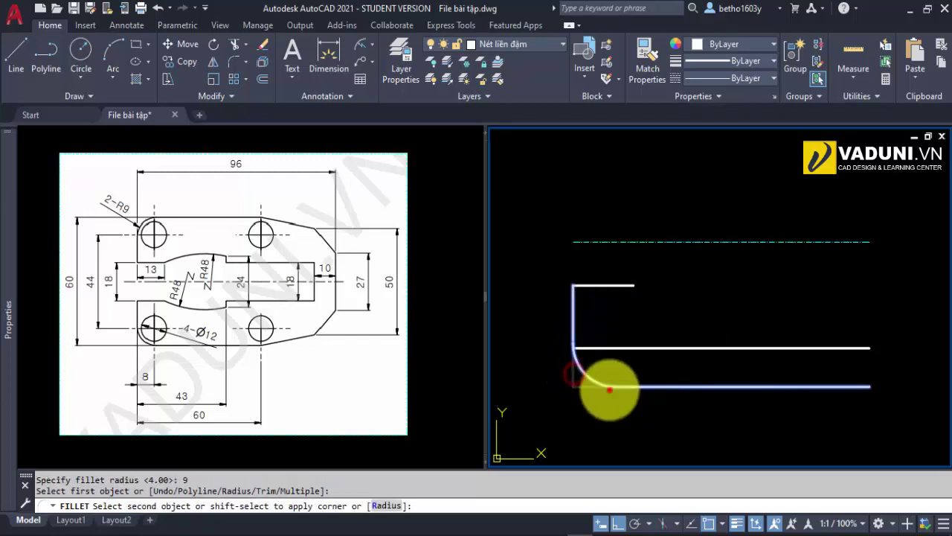
click(606, 386)
key(Escape)
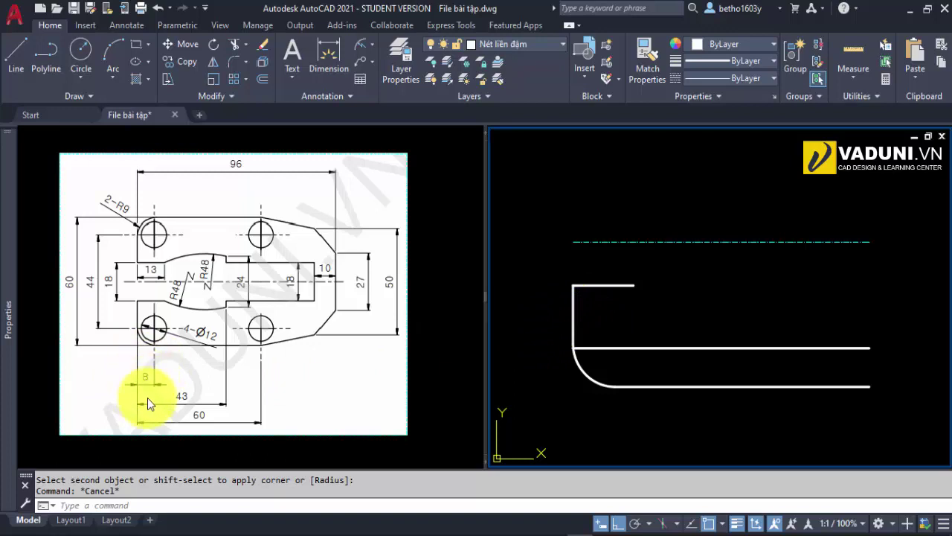
Set up an offset of 8 for the left edge
click(572, 319)
key(Escape)
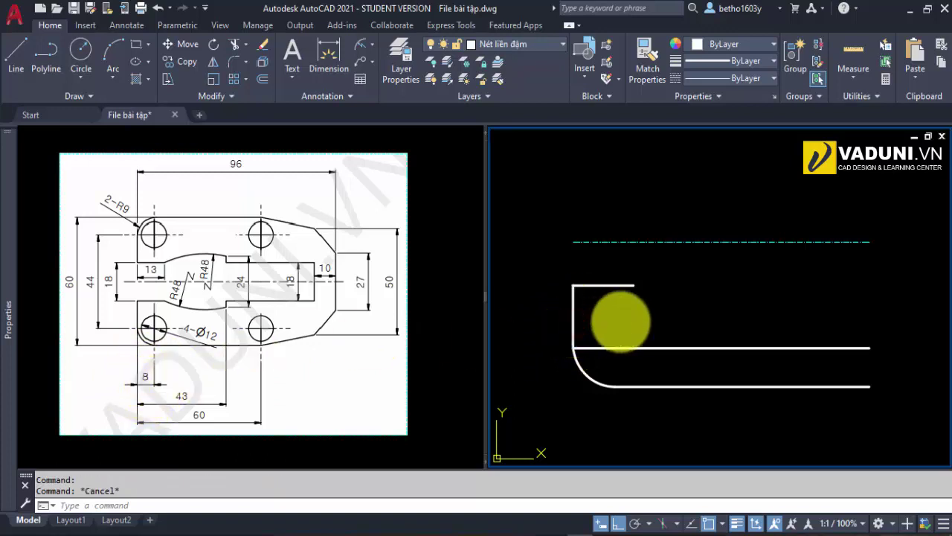
text(o)
key(Return)
key(Return)
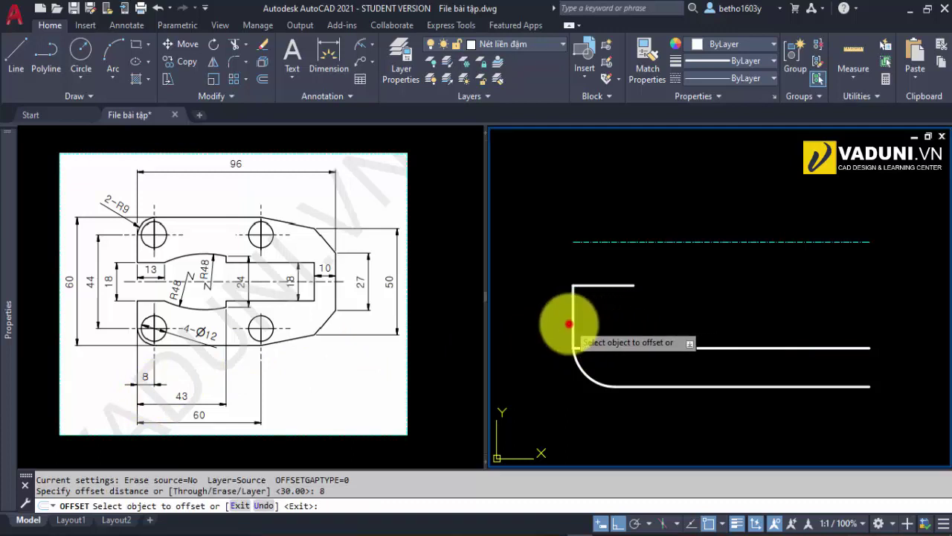
Copy the left edge 8 to the right and extend it to the middle line
click(572, 321)
click(644, 319)
key(Escape)
text(ex)
Draw a Ø12 circle at the new line's intersection with the middle line
key(Return)
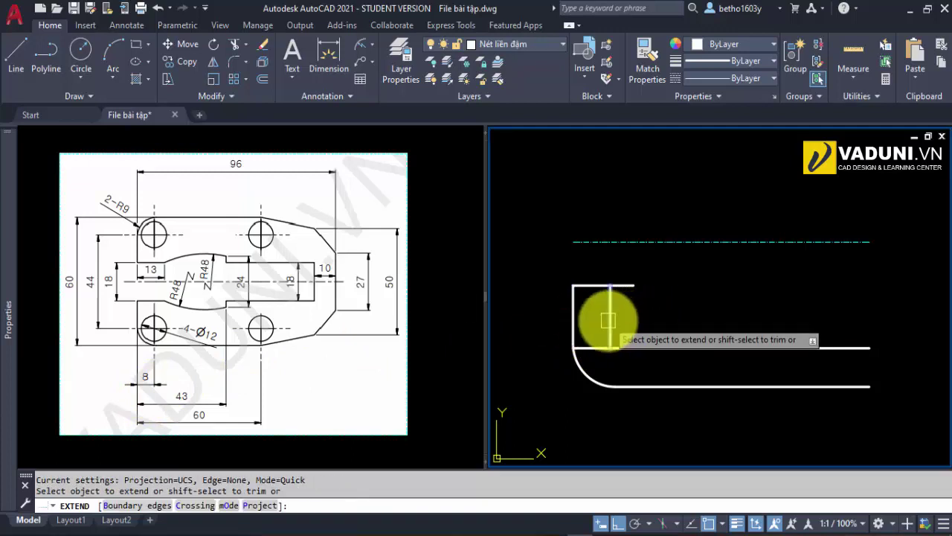
click(609, 316)
key(Escape)
text(c)
key(Return)
click(610, 347)
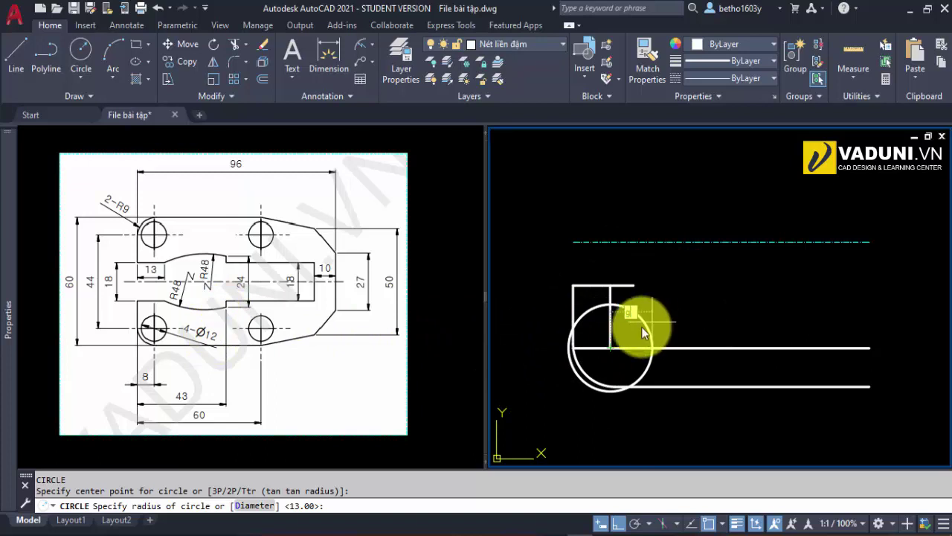
text(d)
key(Return)
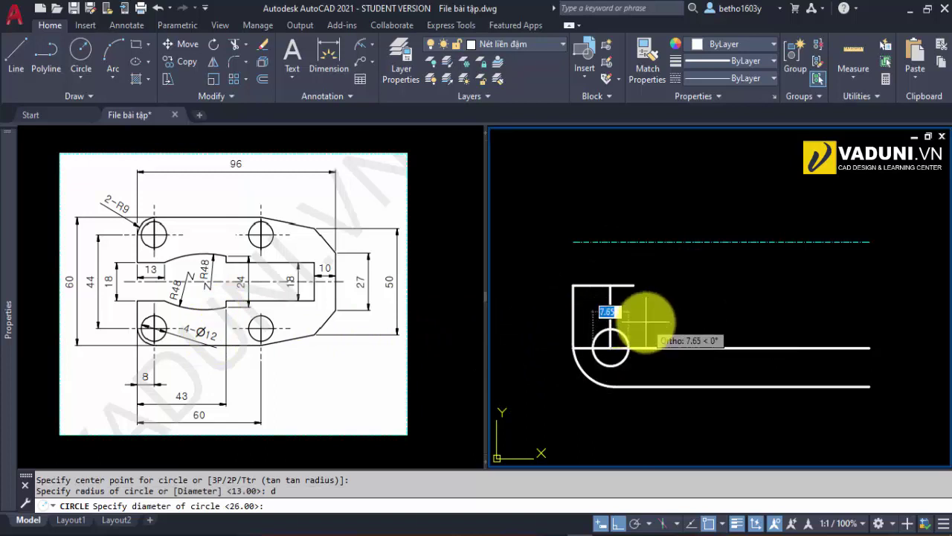
key(Return)
Erase the two construction lines through the hole's centre
scroll(601, 361, up, 2)
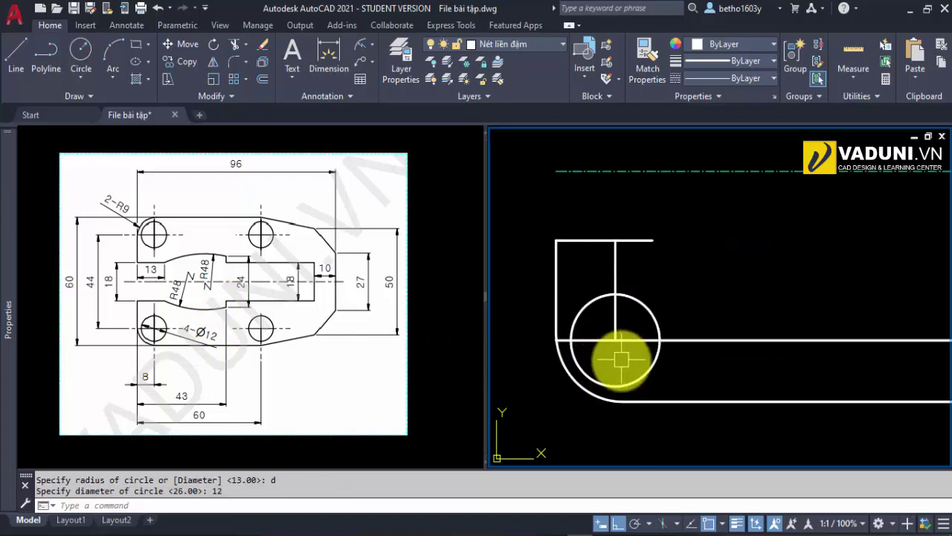
click(617, 328)
click(605, 340)
click(611, 335)
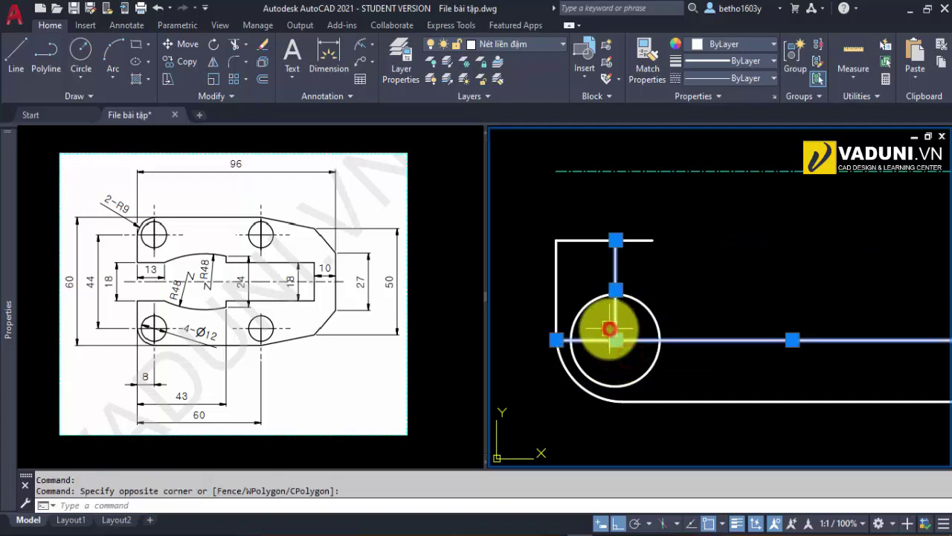
key(Delete)
click(608, 328)
text(e)
key(Return)
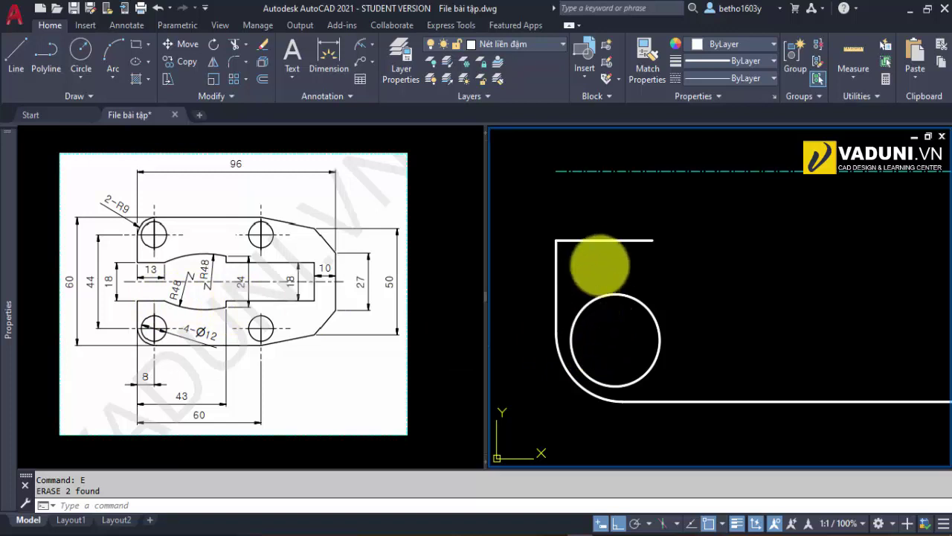
middle_drag(705, 346, 659, 354)
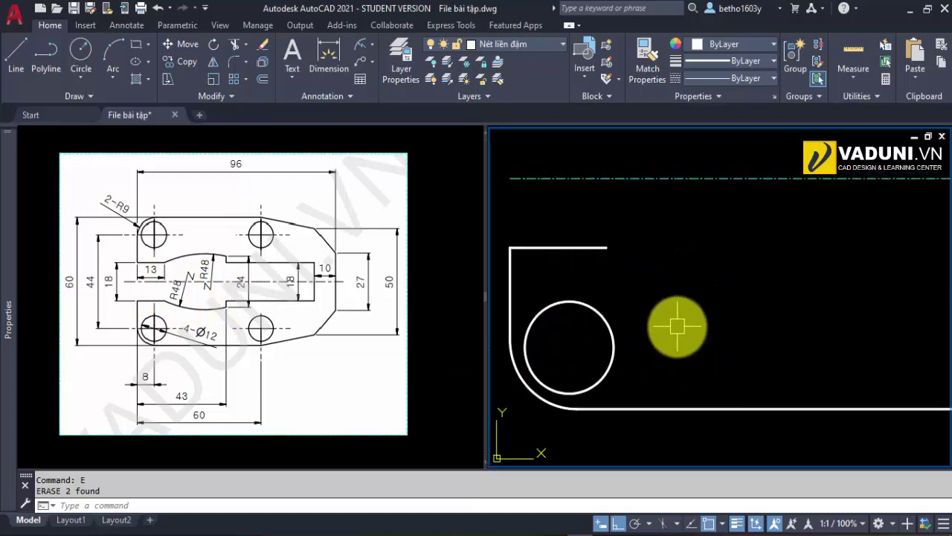
Draw a short vertical line 43 along the top edge from the top-left corner
text(l)
key(Return)
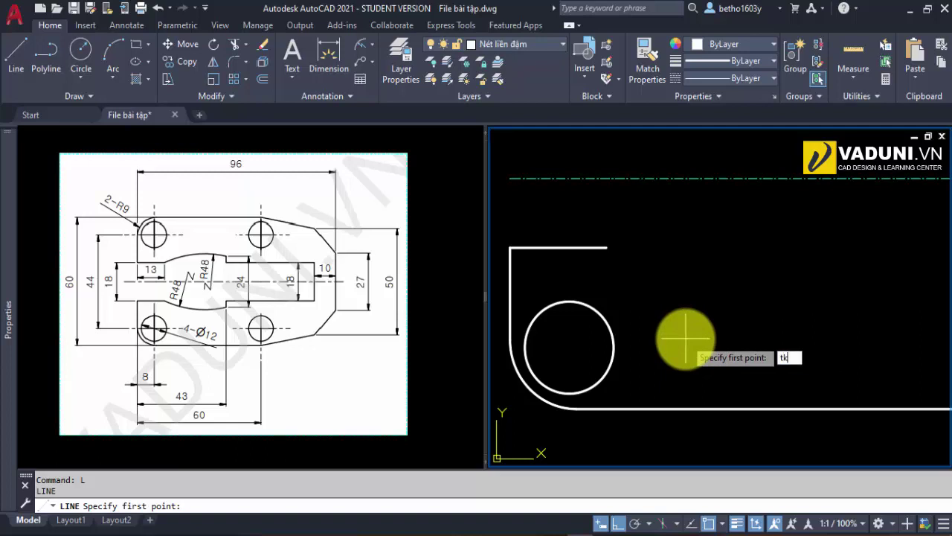
click(508, 244)
scroll(507, 243, down, 2)
text(43)
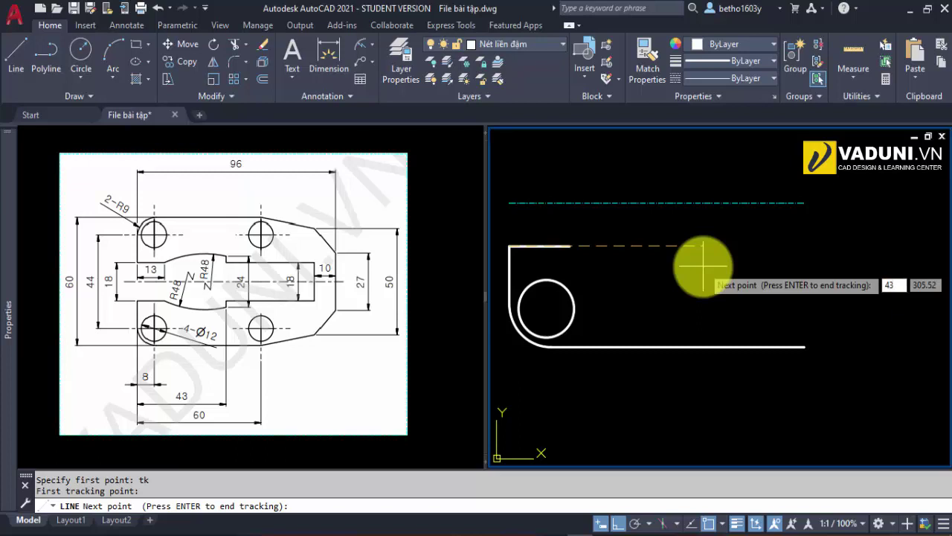
key(Return)
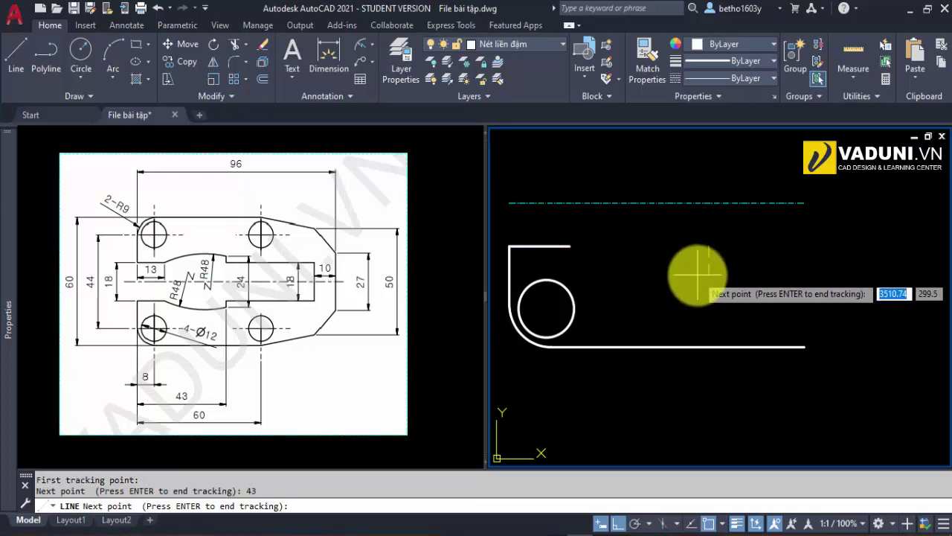
key(Return)
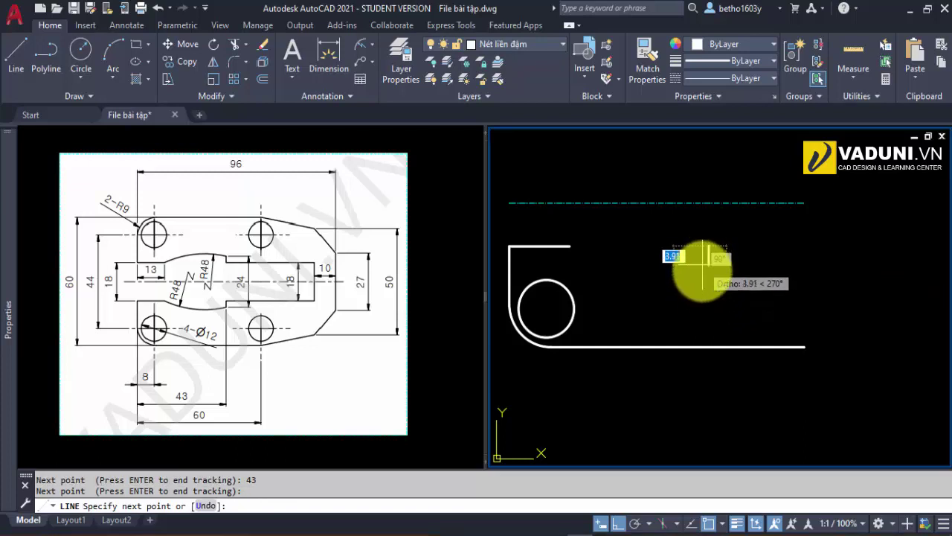
click(708, 280)
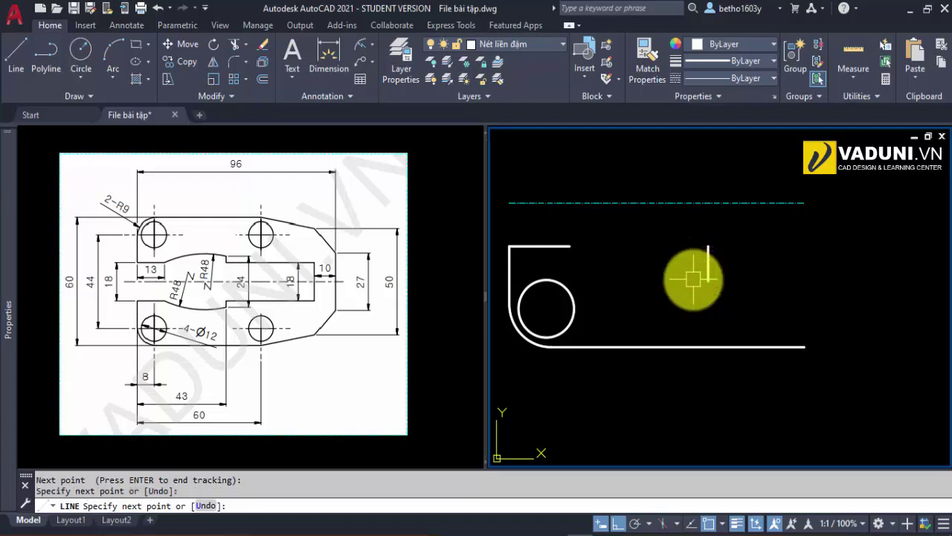
key(Escape)
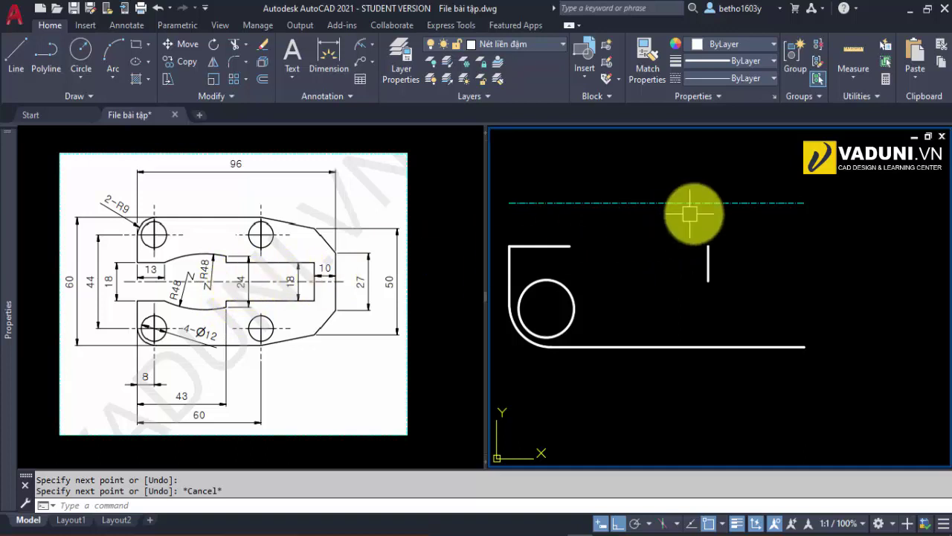
Offset the centerline 12 downward as a helper line
text(o)
key(Return)
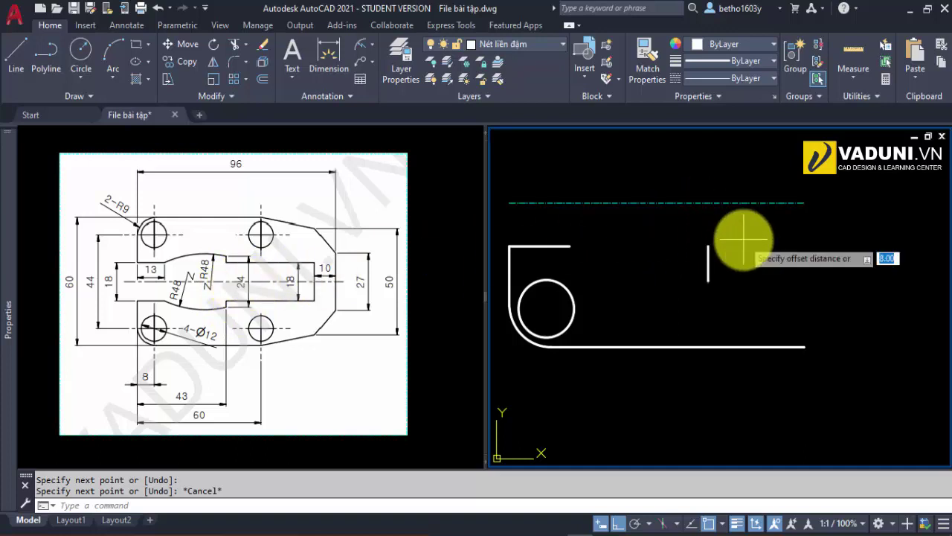
key(Return)
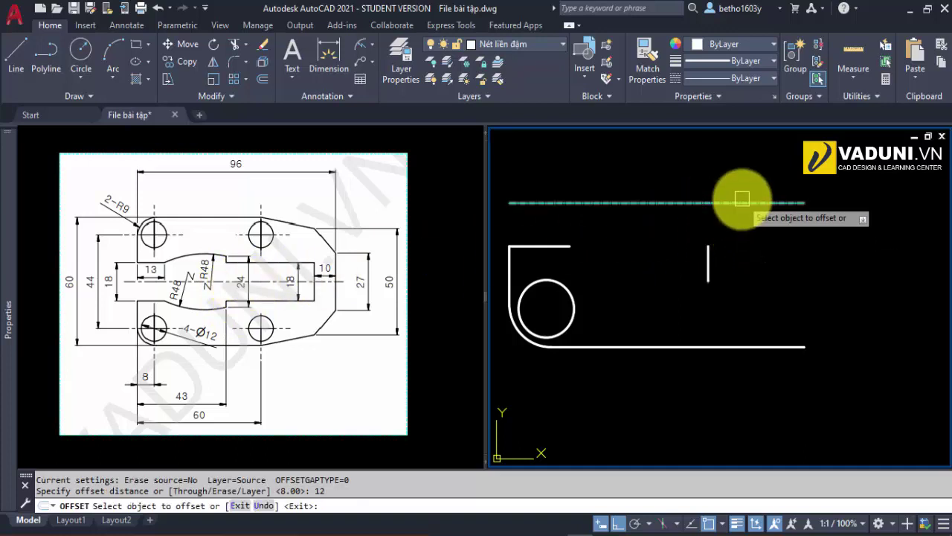
click(734, 201)
click(702, 258)
scroll(699, 257, up, 3)
key(Escape)
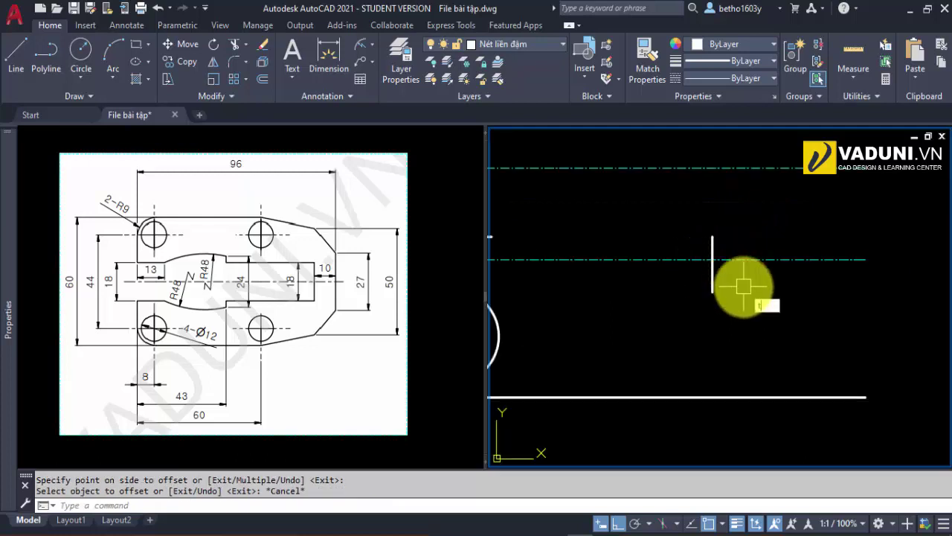
Trim the vertical line at the helper line, then erase the helper
text(r)
key(Return)
key(Escape)
click(734, 258)
text(e)
key(Return)
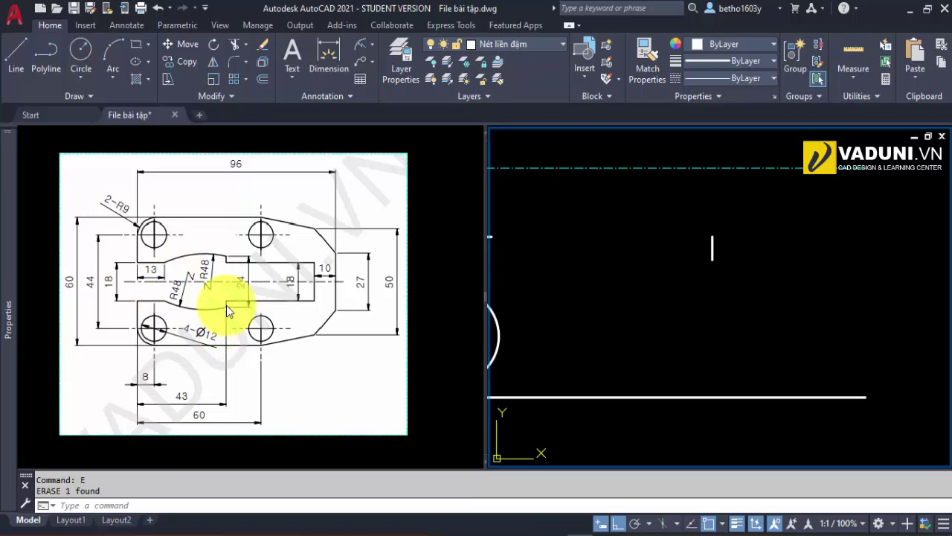
Start a Start-End-Radius arc from the top edge's end to the short vertical line
click(114, 80)
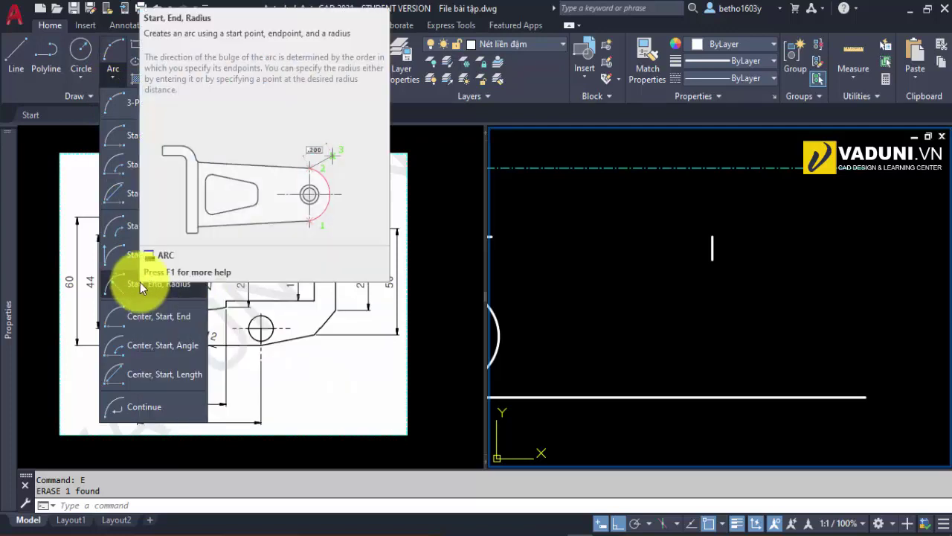
click(139, 282)
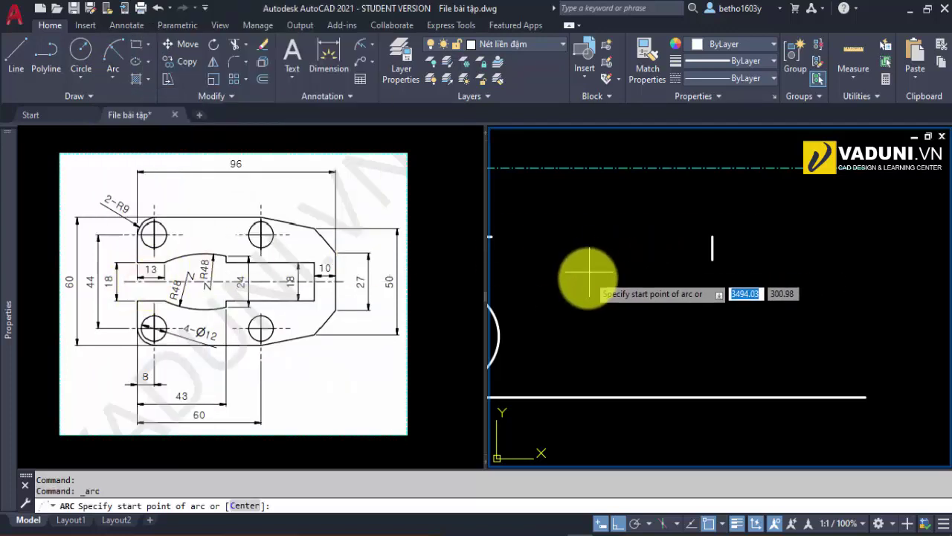
middle_drag(578, 276, 609, 294)
click(526, 255)
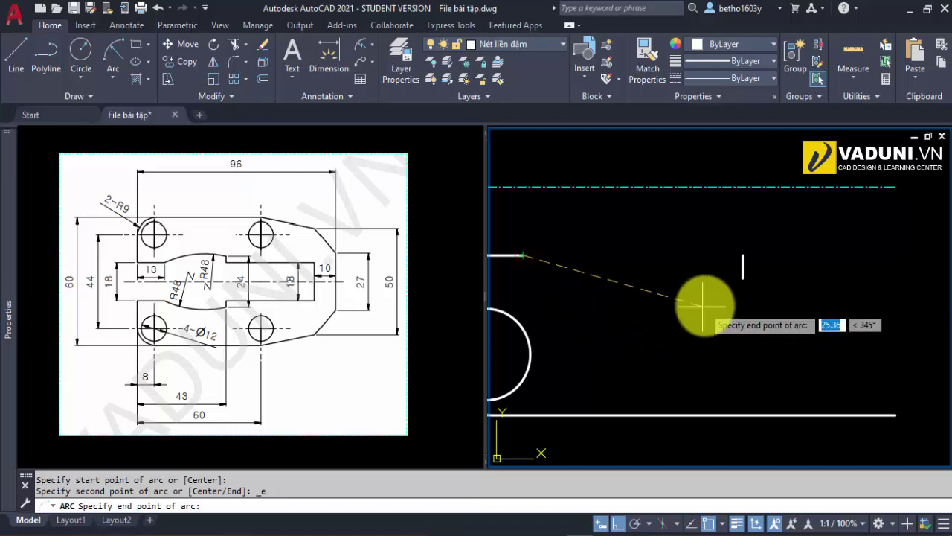
click(744, 277)
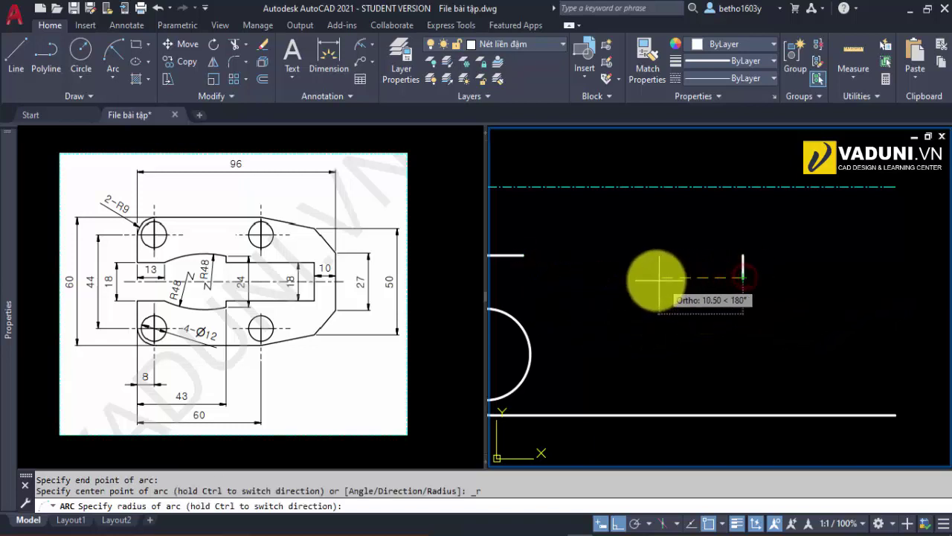
Turn Ortho off and complete the arc with radius 48
scroll(721, 291, down, 4)
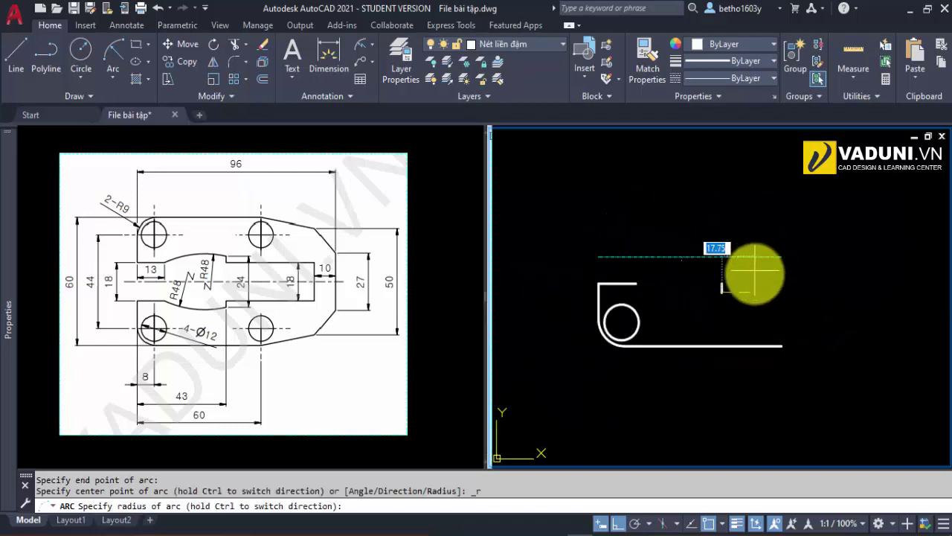
scroll(751, 290, up, 4)
key(F8)
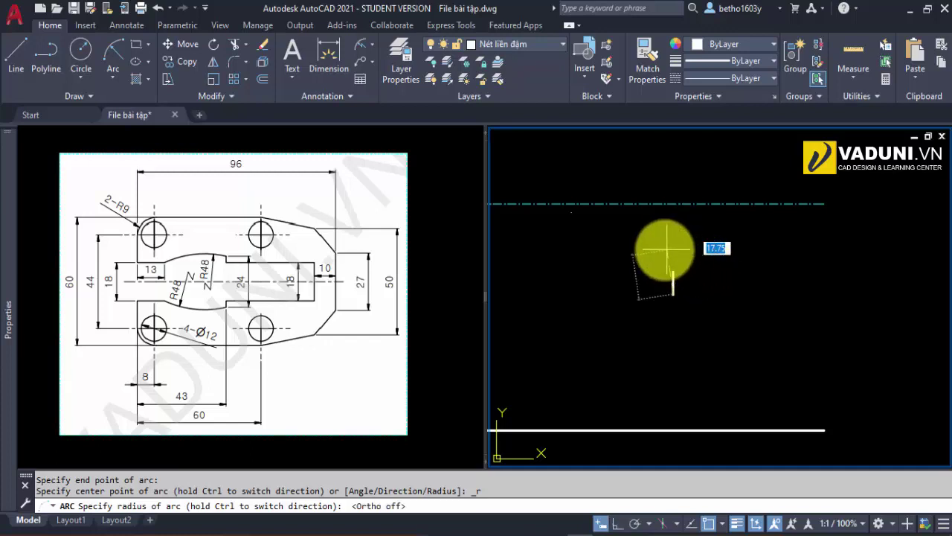
scroll(692, 268, down, 4)
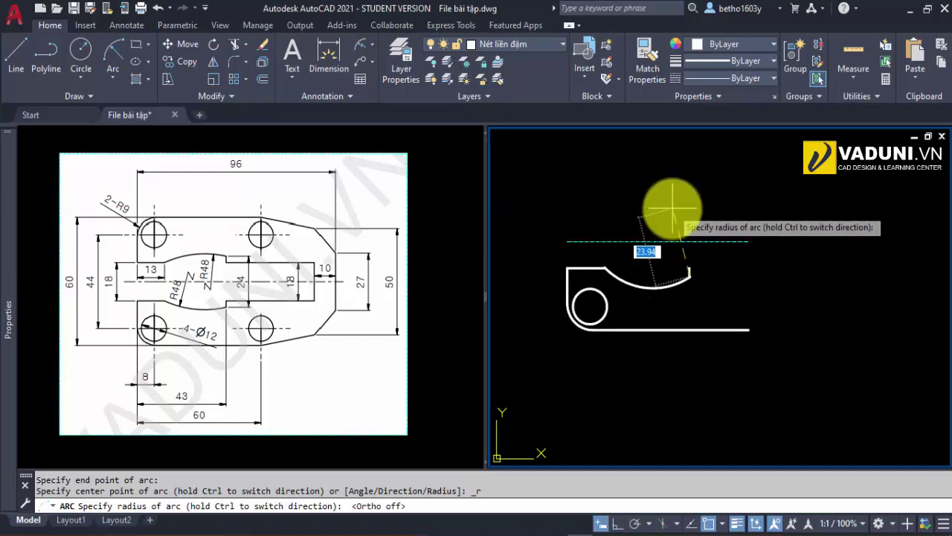
text(8)
key(Return)
scroll(665, 256, up, 2)
scroll(610, 290, up, 3)
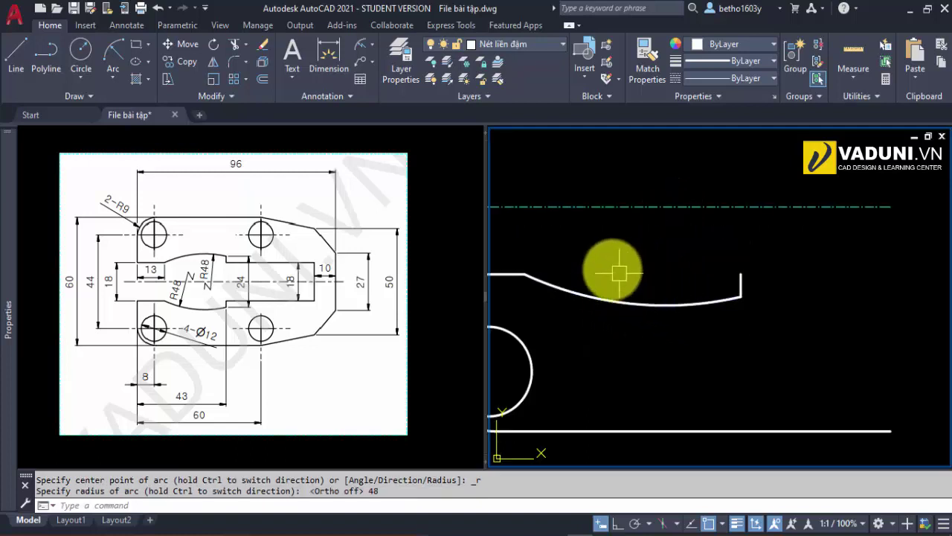
scroll(613, 271, down, 2)
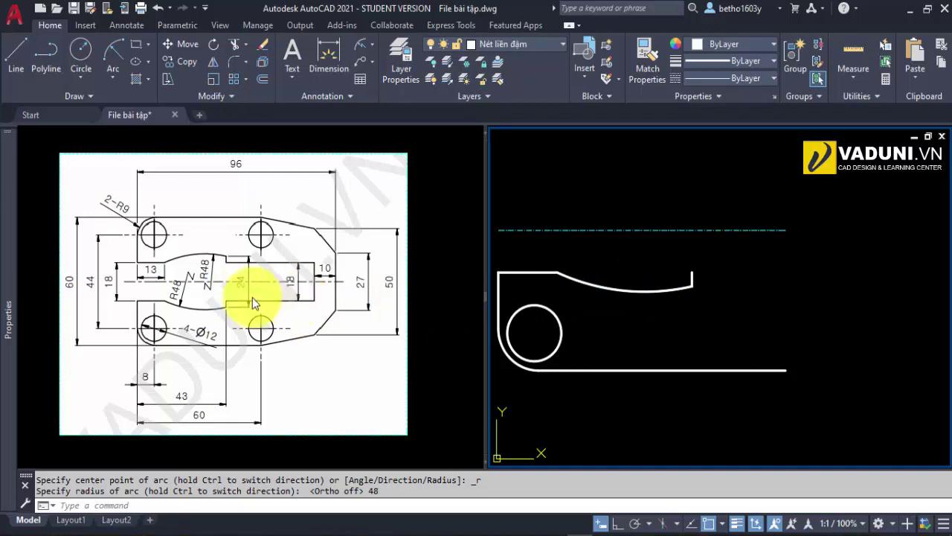
middle_drag(716, 310, 717, 324)
text(l)
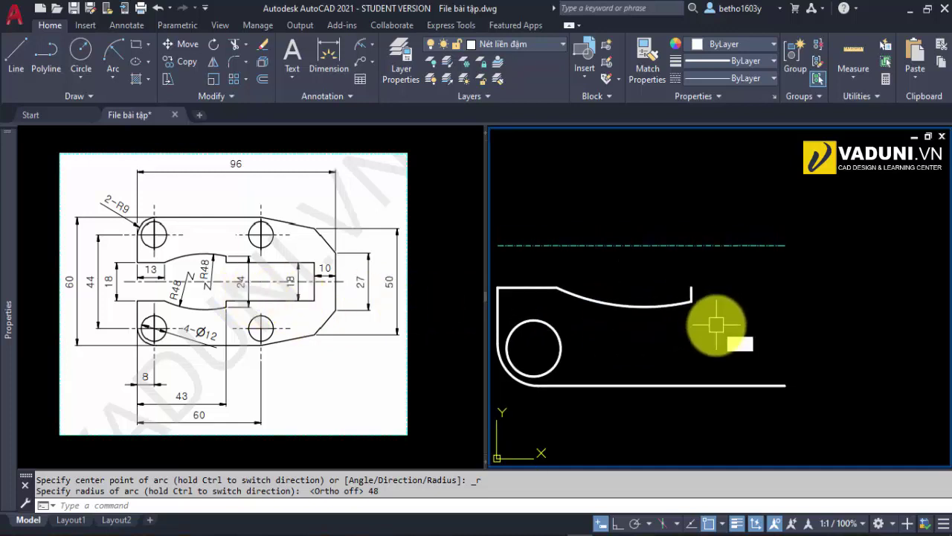
key(Return)
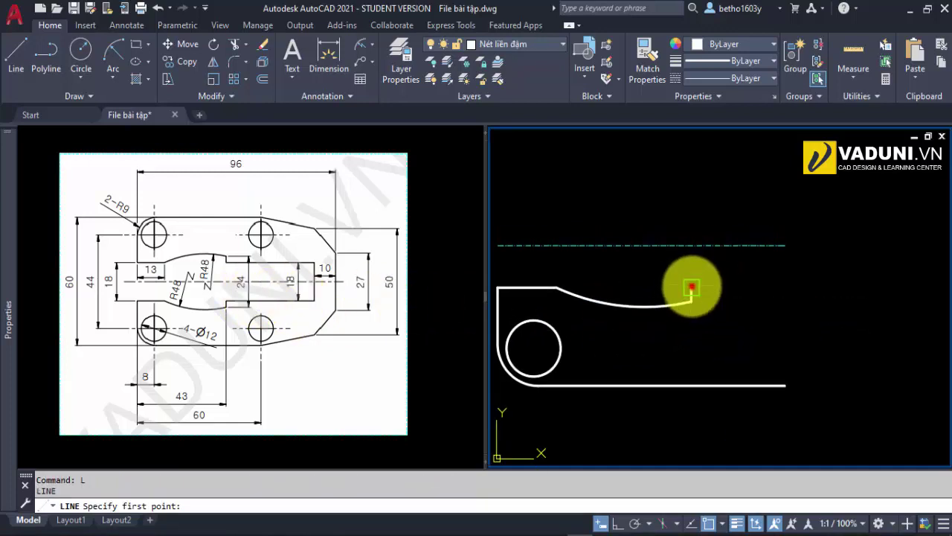
Draw a horizontal top edge running right from the arc's endpoint with Ortho on
click(690, 290)
scroll(690, 290, down, 2)
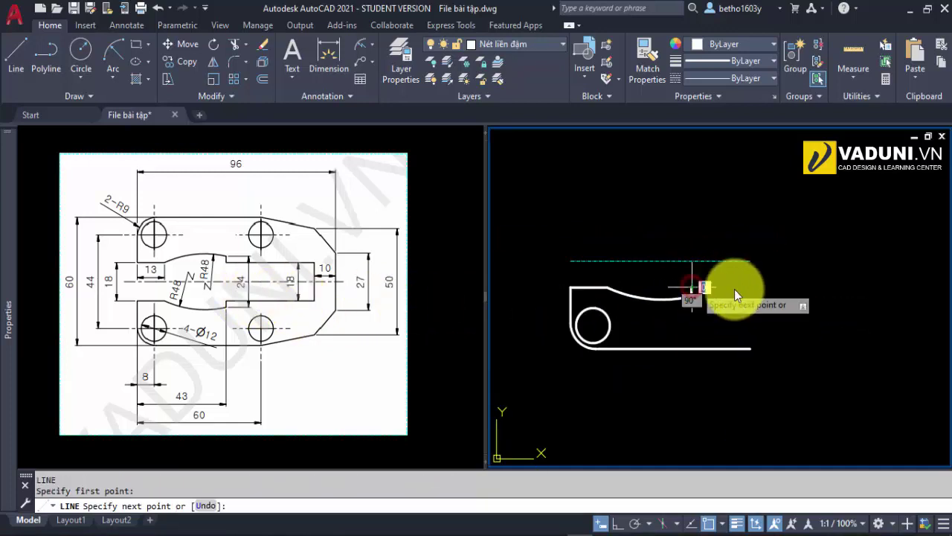
key(F8)
click(844, 291)
key(Escape)
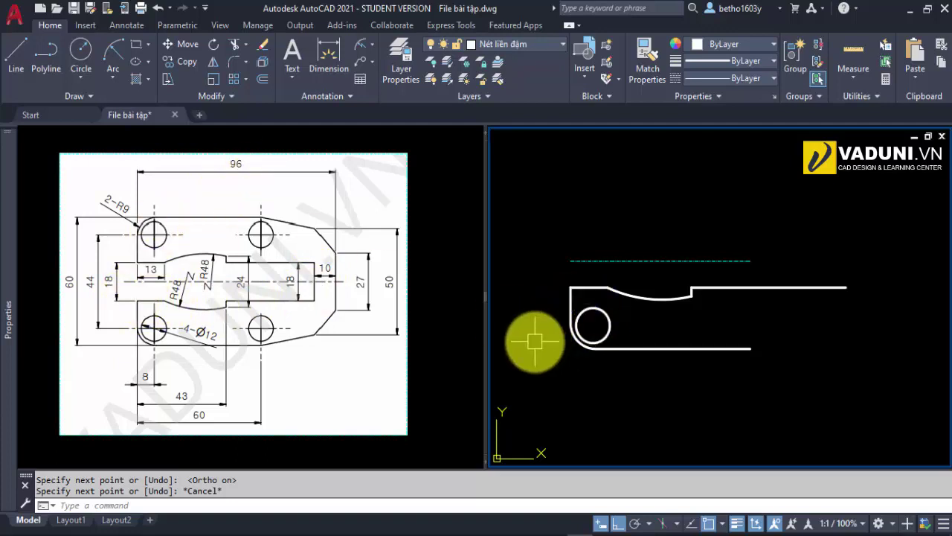
text(o)
Offset the left edge 96 to the right to form the plate's right end
key(Return)
text(96)
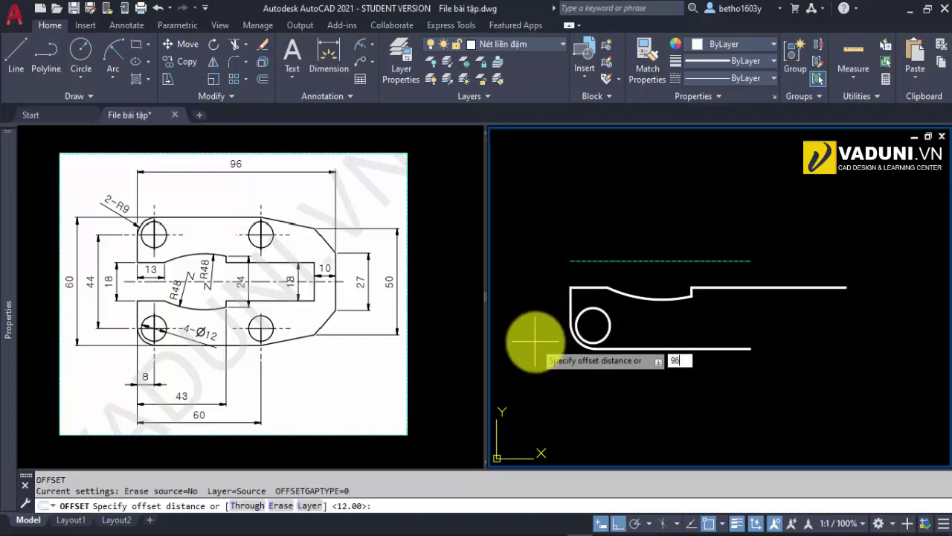
key(Return)
click(570, 307)
click(762, 320)
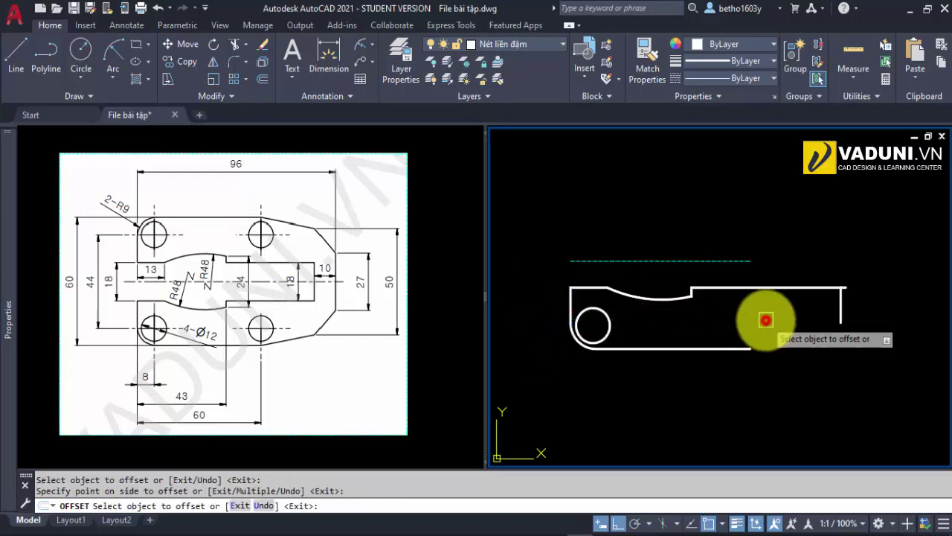
key(Escape)
middle_drag(776, 324, 790, 330)
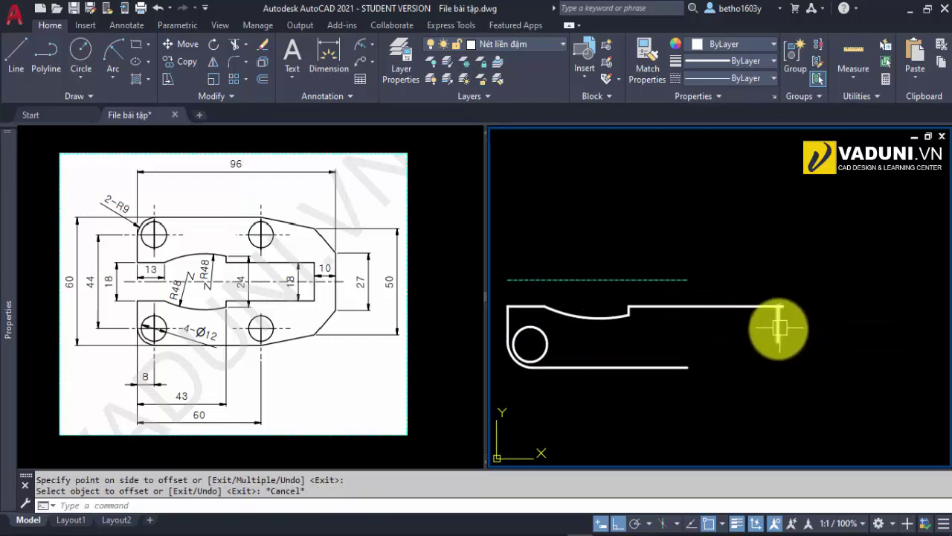
click(778, 325)
click(778, 305)
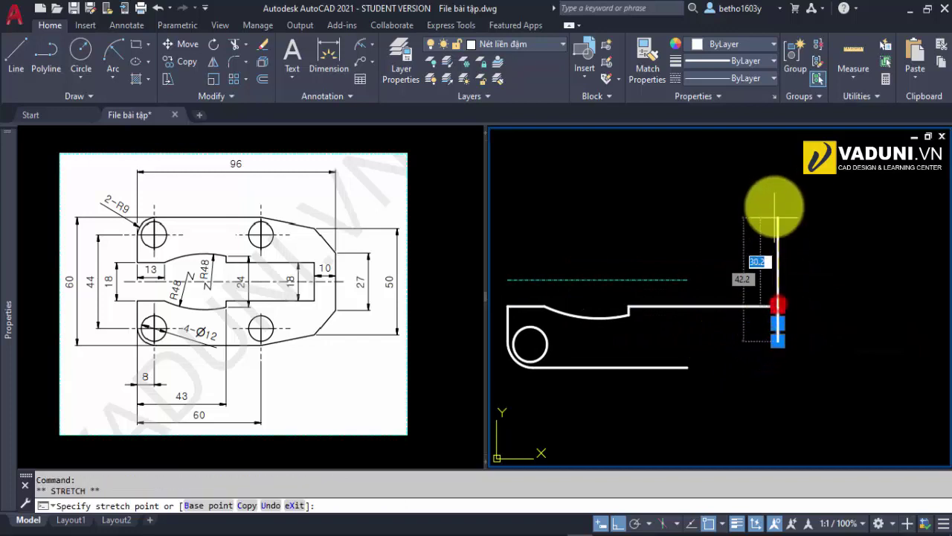
key(Escape)
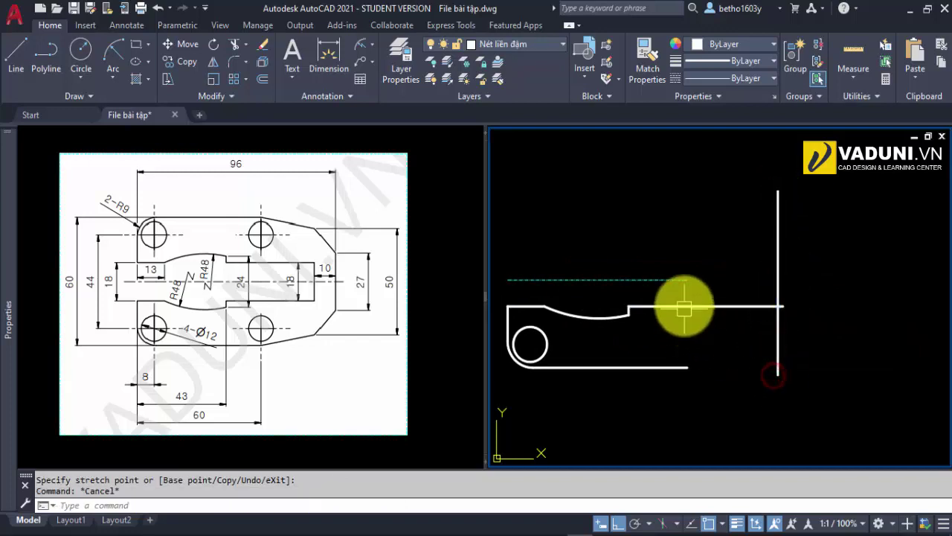
key(Return)
click(679, 273)
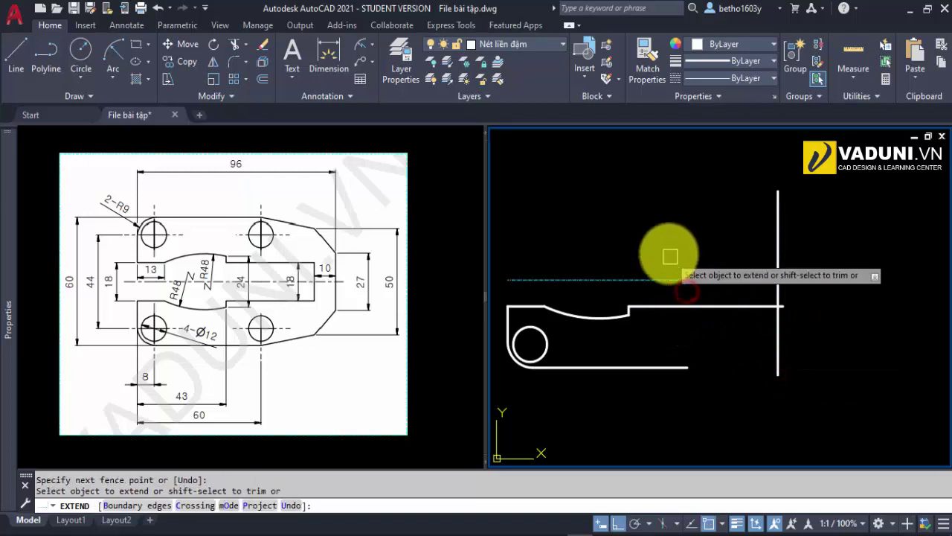
key(Escape)
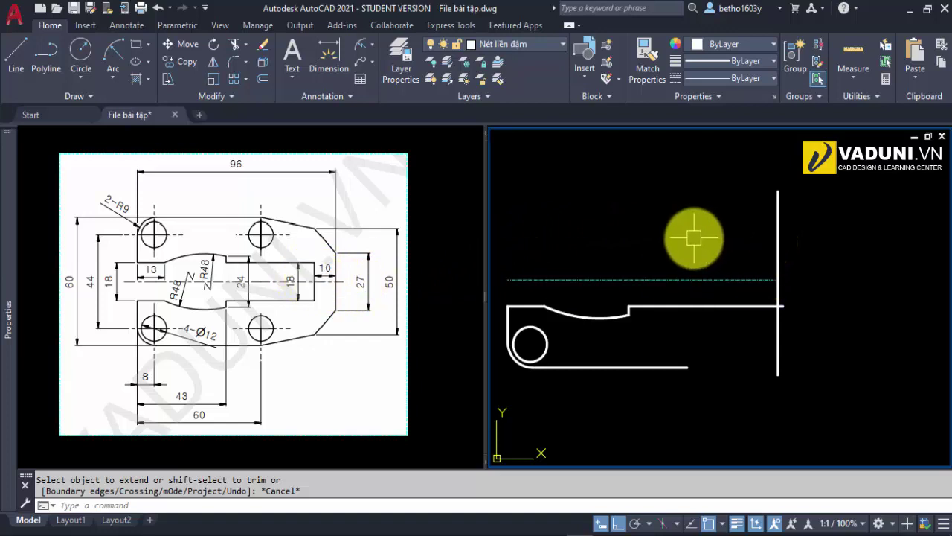
Offset the right vertical line 10 to the left
text(o)
key(Return)
text(0)
key(Return)
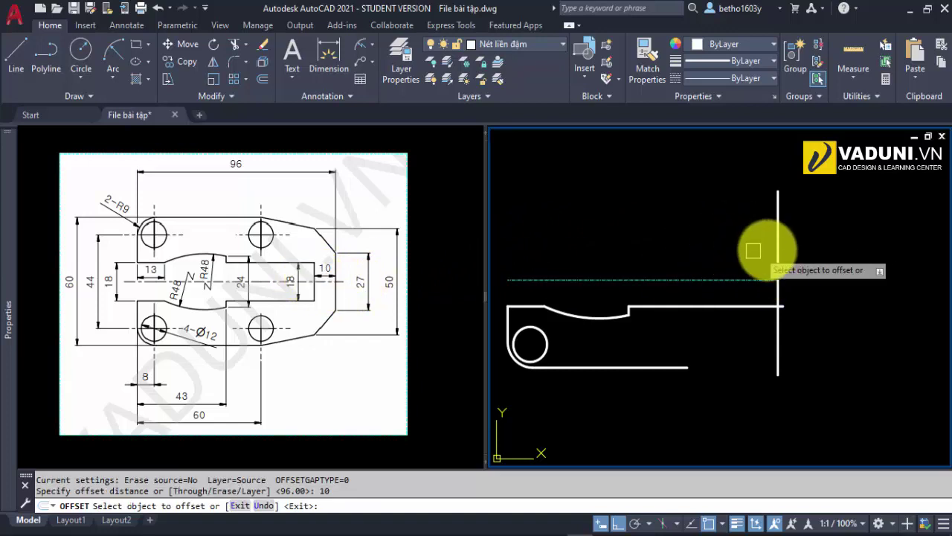
click(778, 246)
click(748, 247)
key(Escape)
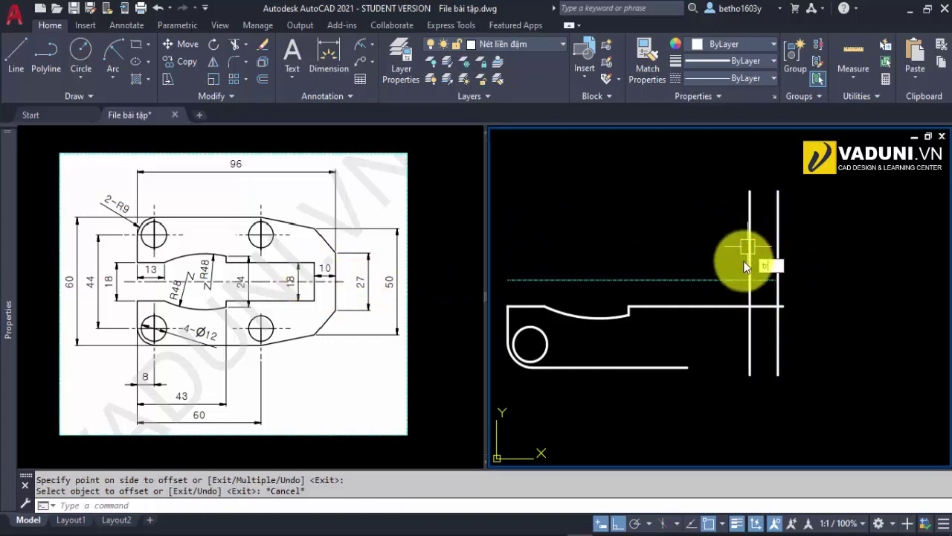
Trim the new inner line and the top edge beyond it
text(tr)
key(Return)
click(747, 333)
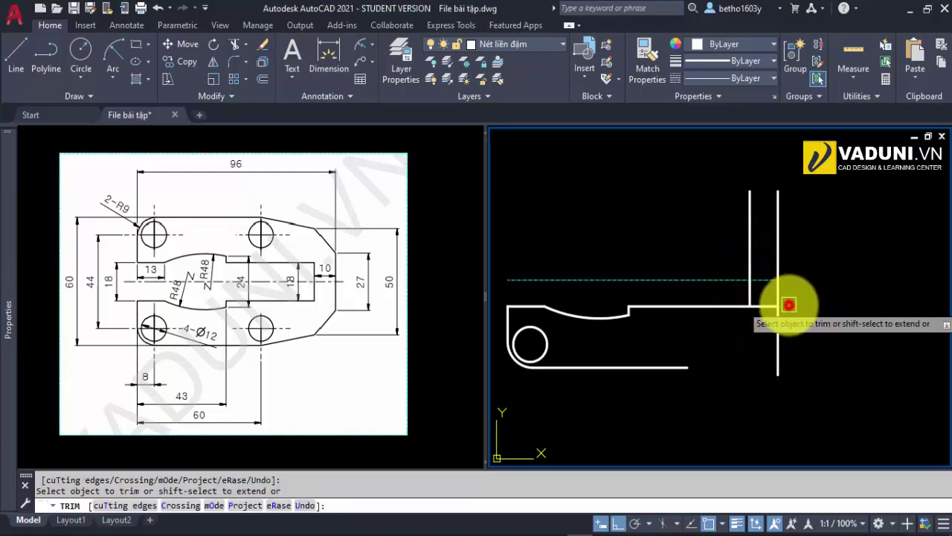
click(764, 305)
key(Escape)
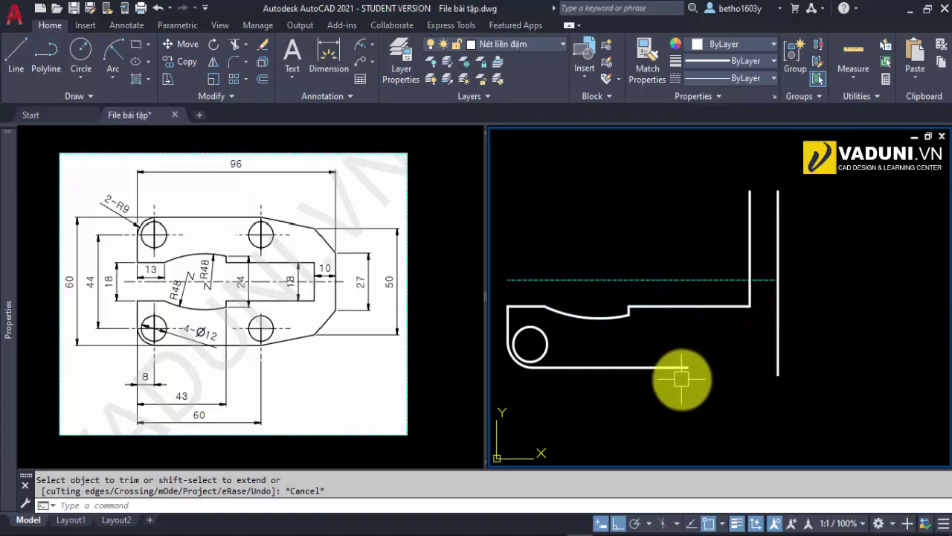
Extend the bottom edge to the right end and trim the stub below it
middle_drag(685, 374, 707, 358)
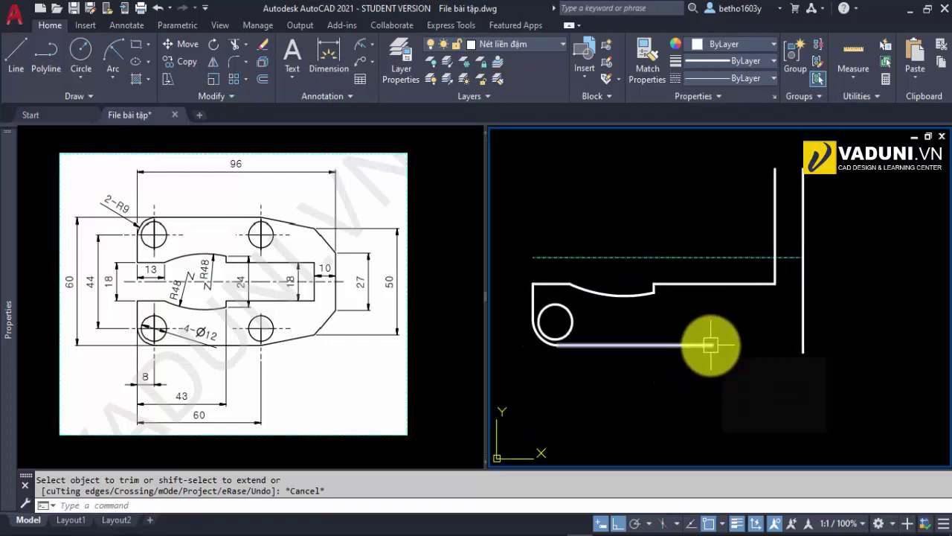
text(ex)
key(Return)
click(708, 346)
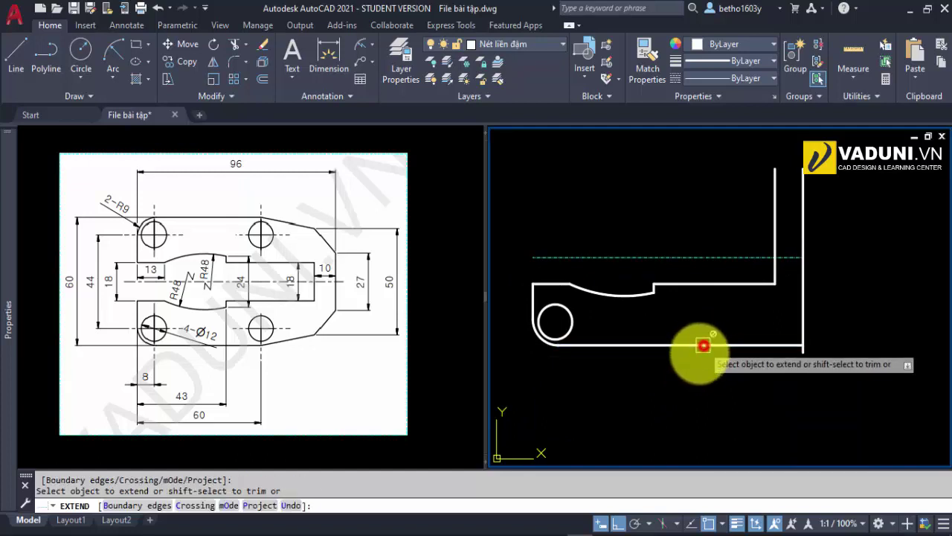
key(Escape)
text(tr)
key(Return)
click(802, 350)
key(Escape)
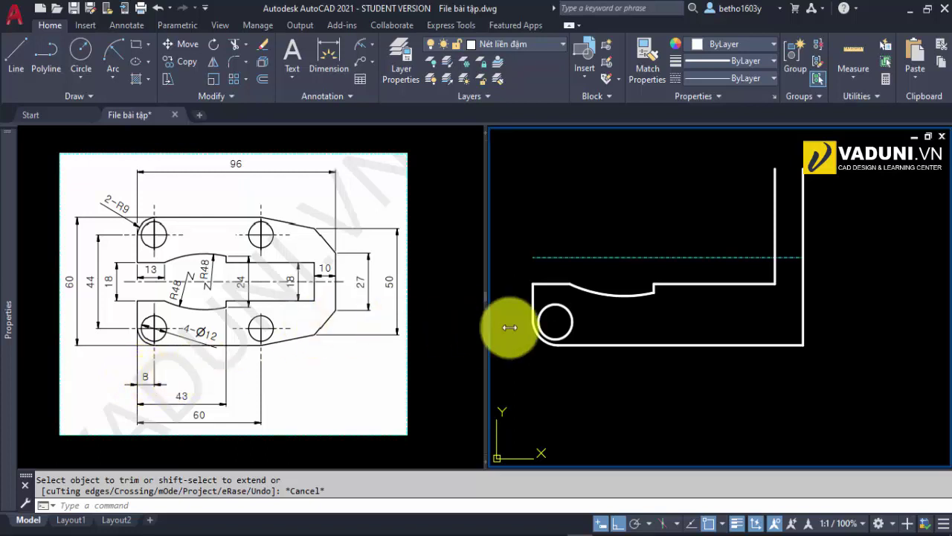
Copy the left hole circle 52 units to the right with COPY
click(561, 318)
click(566, 385)
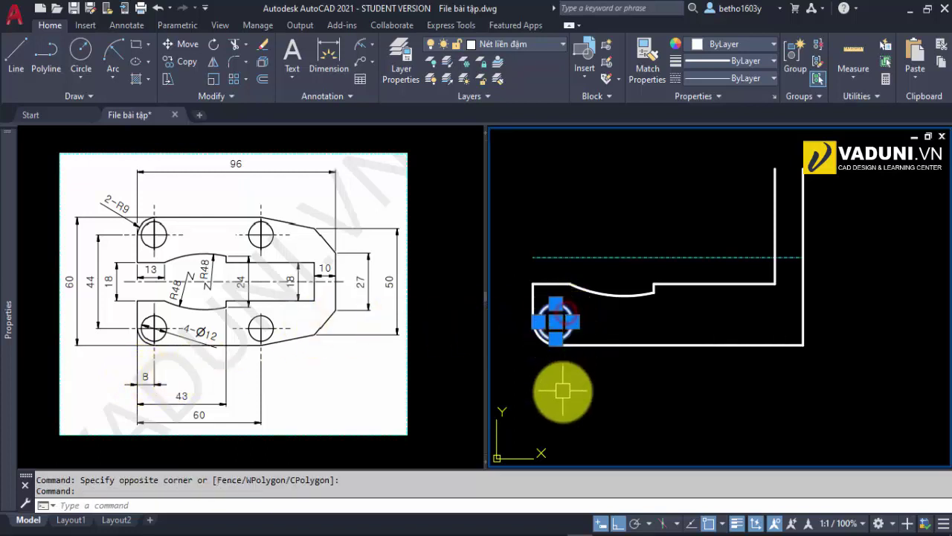
text(co)
key(Return)
click(566, 385)
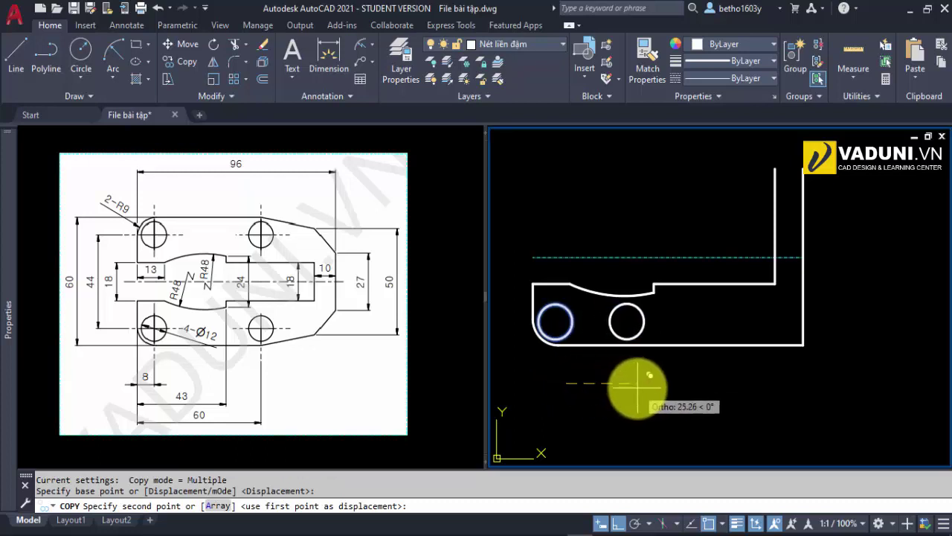
text(52)
key(Return)
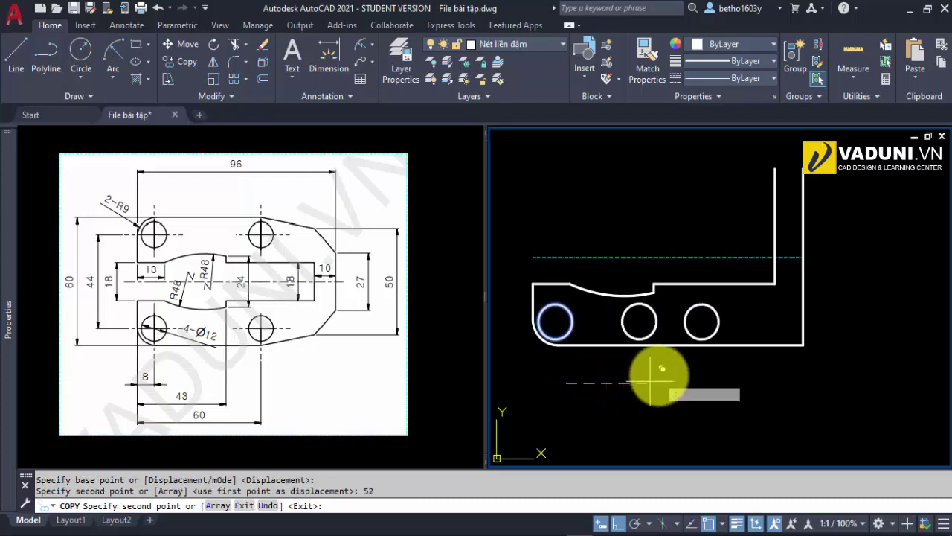
key(Escape)
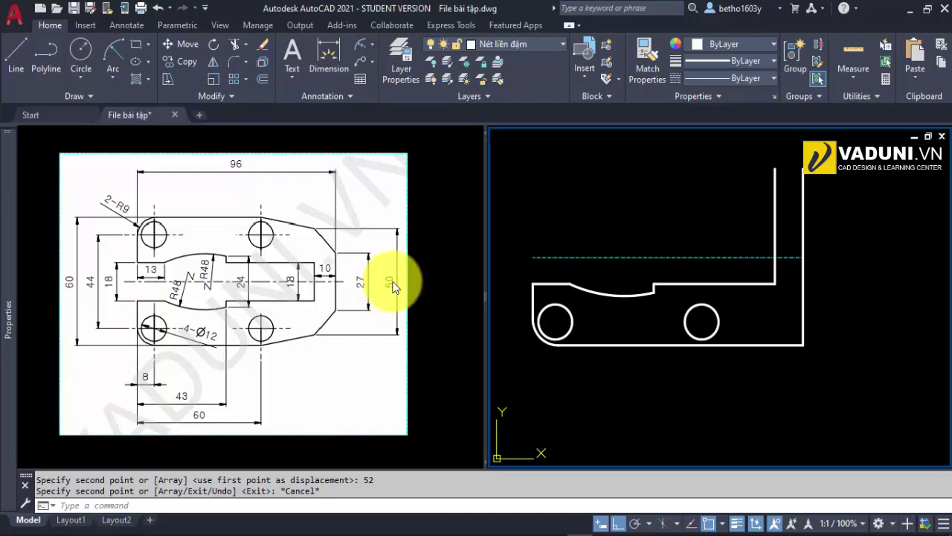
Draw a Ø27 circle centred where the centreline meets the right edge
scroll(809, 269, up, 2)
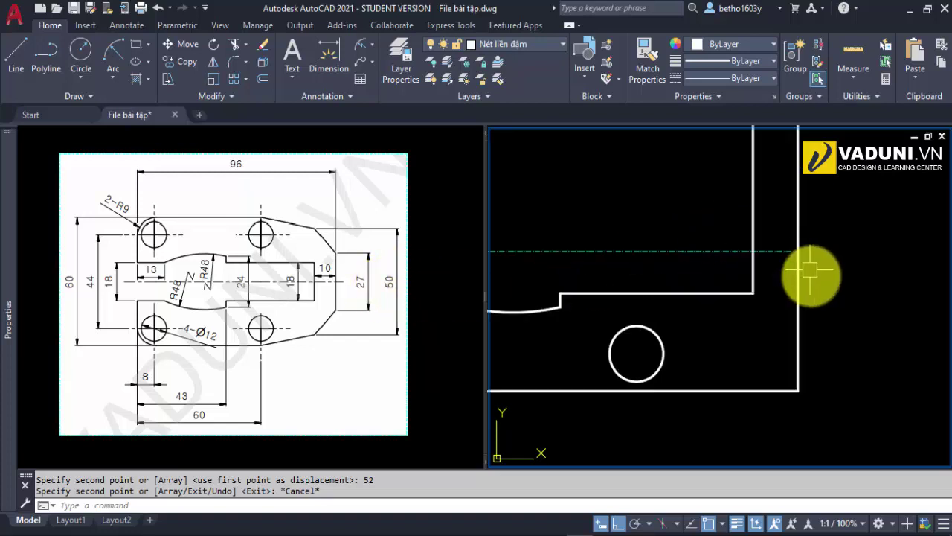
scroll(812, 276, down, 2)
text(c)
key(Return)
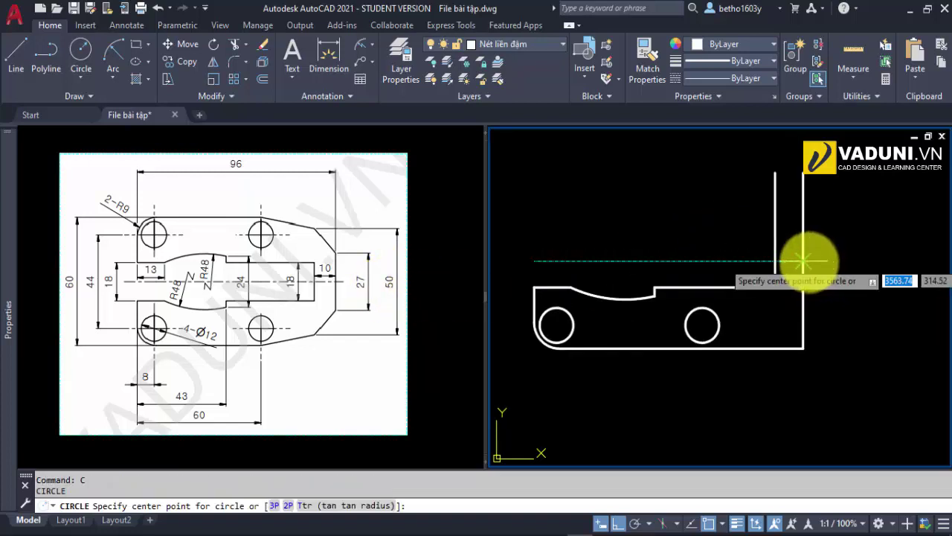
click(808, 261)
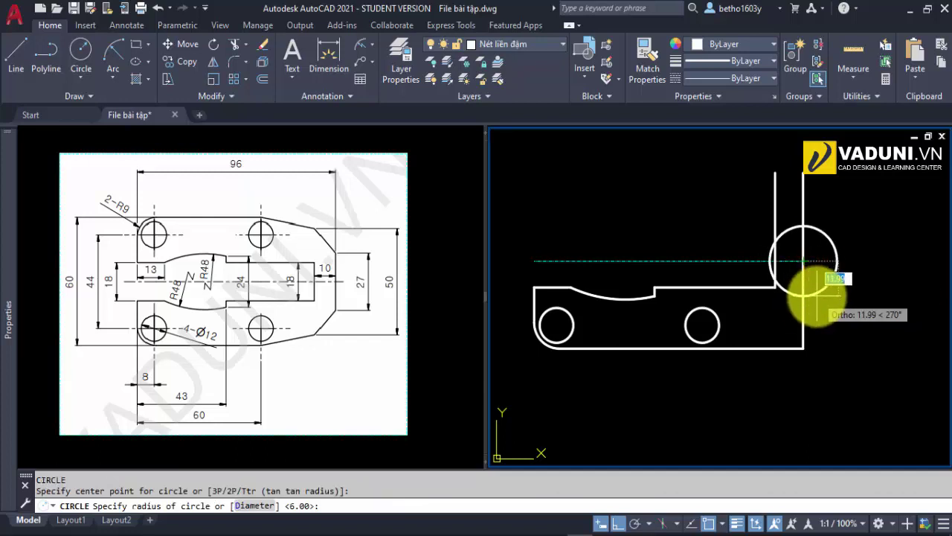
text(d)
key(Return)
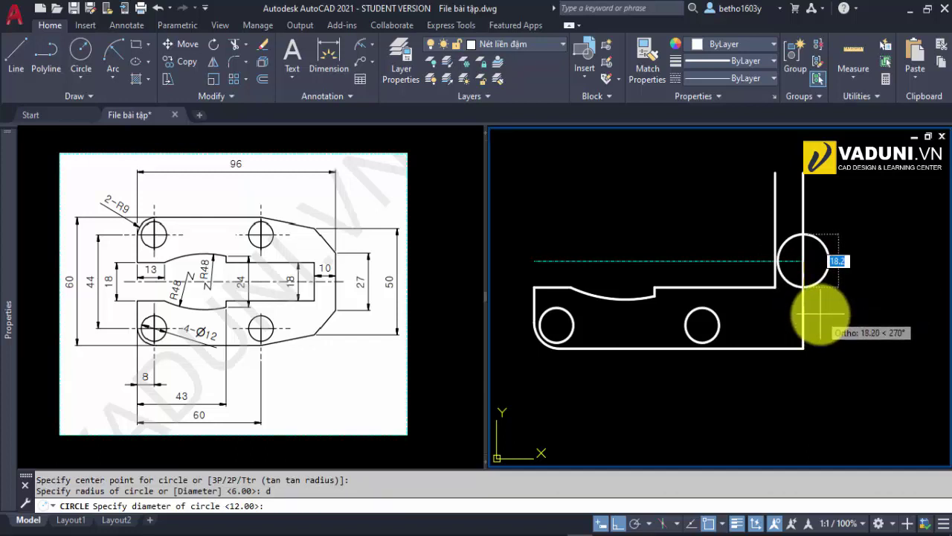
text(27)
key(Return)
key(Return)
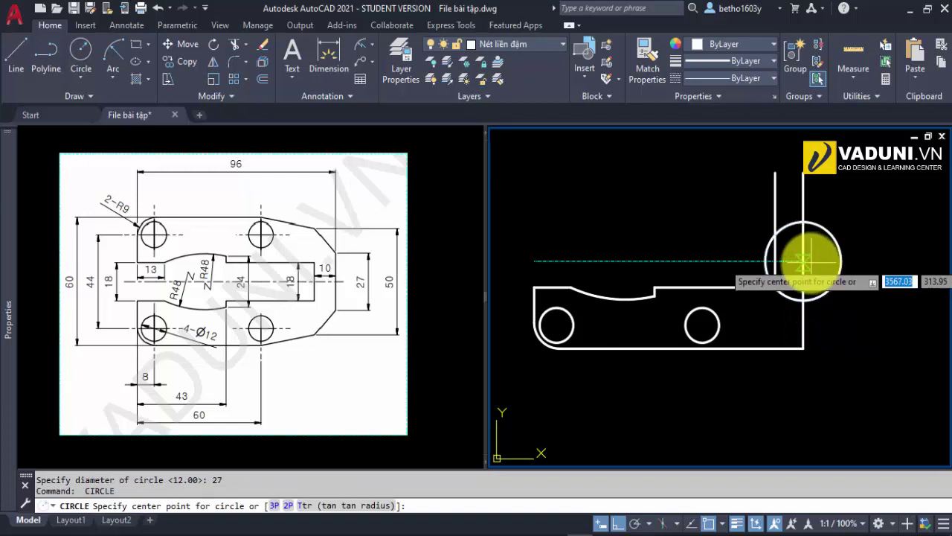
Add a concentric Ø50 circle on the same centre point
click(808, 262)
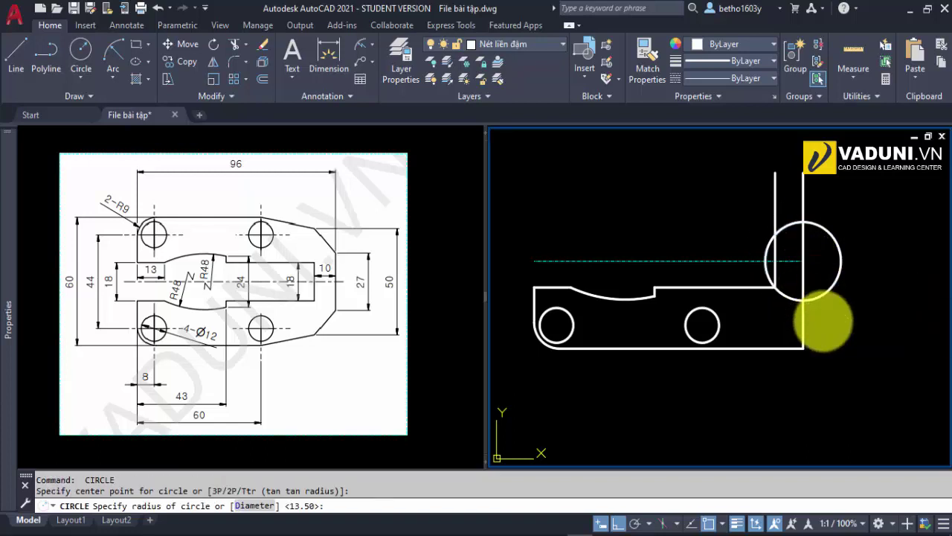
text(d)
key(Return)
text(50)
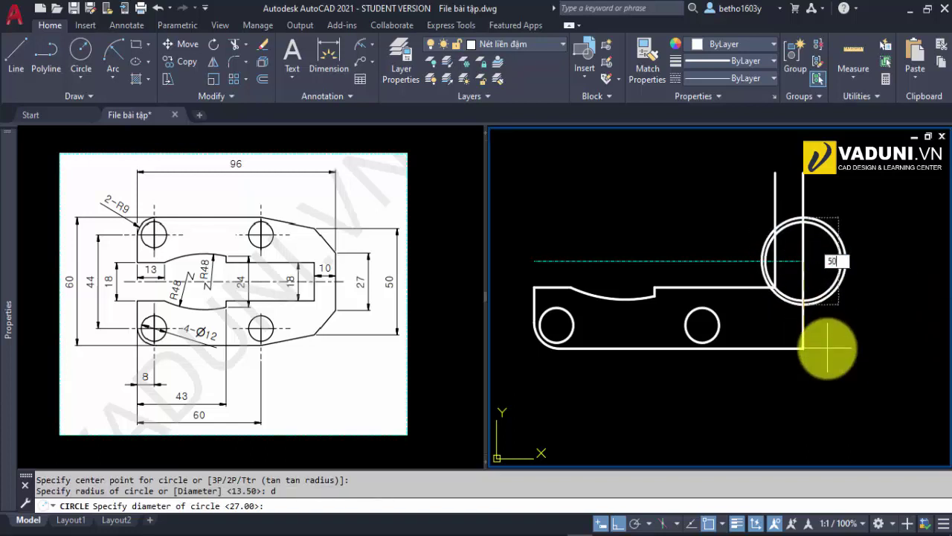
key(Return)
scroll(712, 351, up, 2)
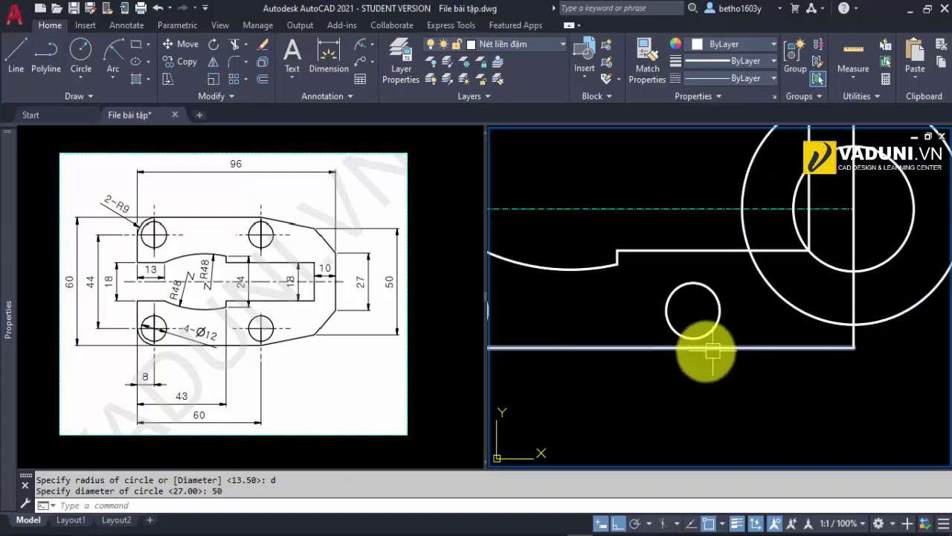
text(l)
key(Return)
click(692, 340)
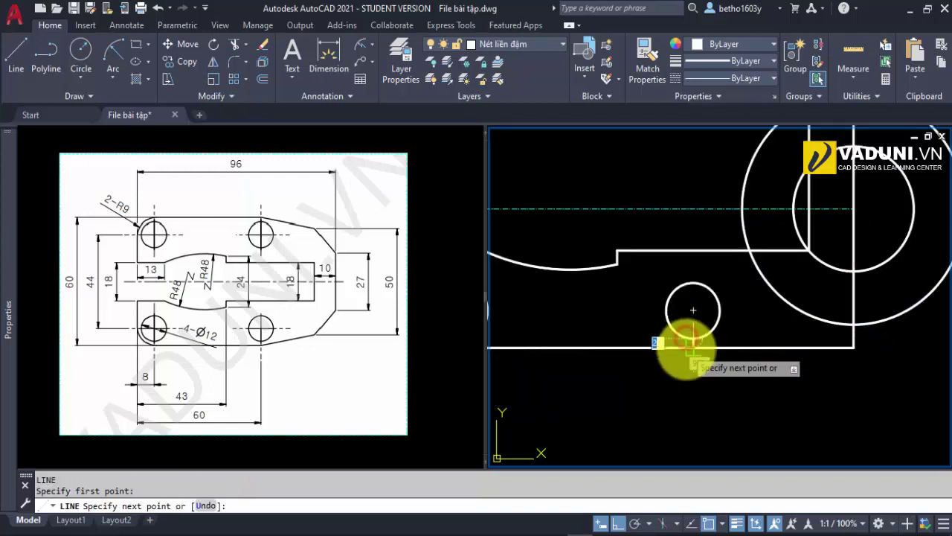
click(852, 324)
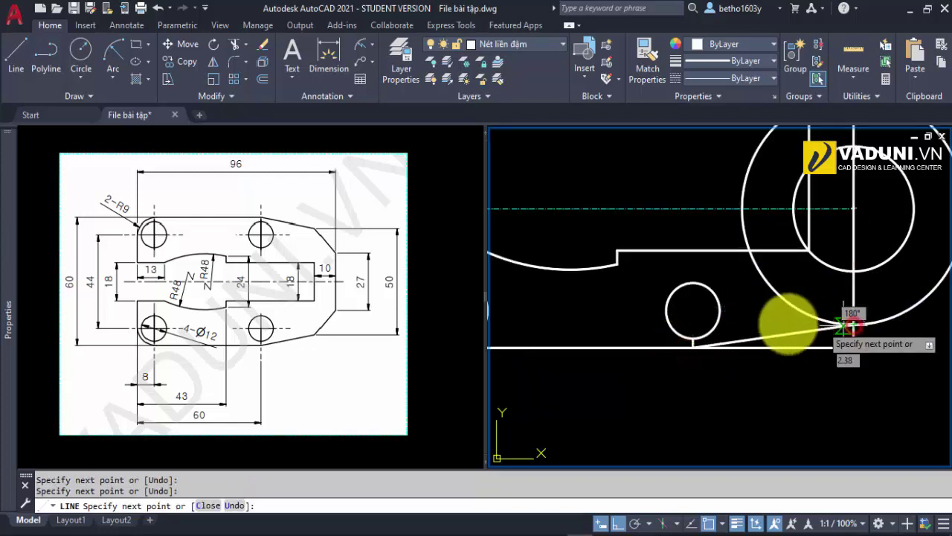
key(Escape)
click(688, 319)
click(693, 385)
key(Delete)
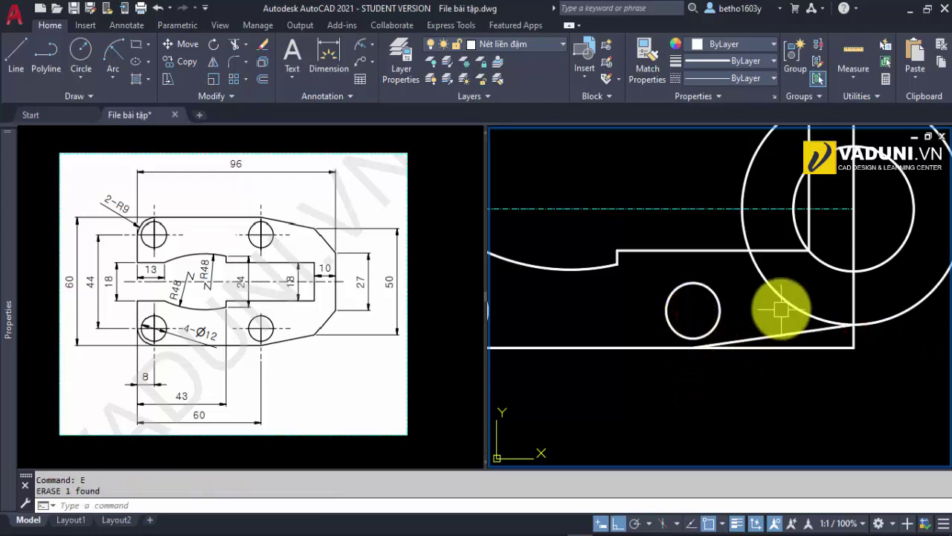
click(784, 305)
text(tr)
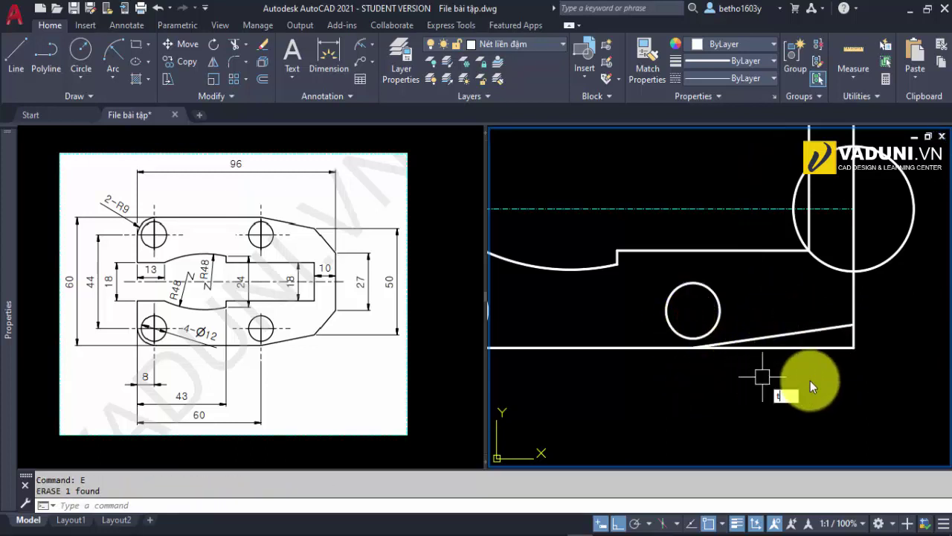
key(Return)
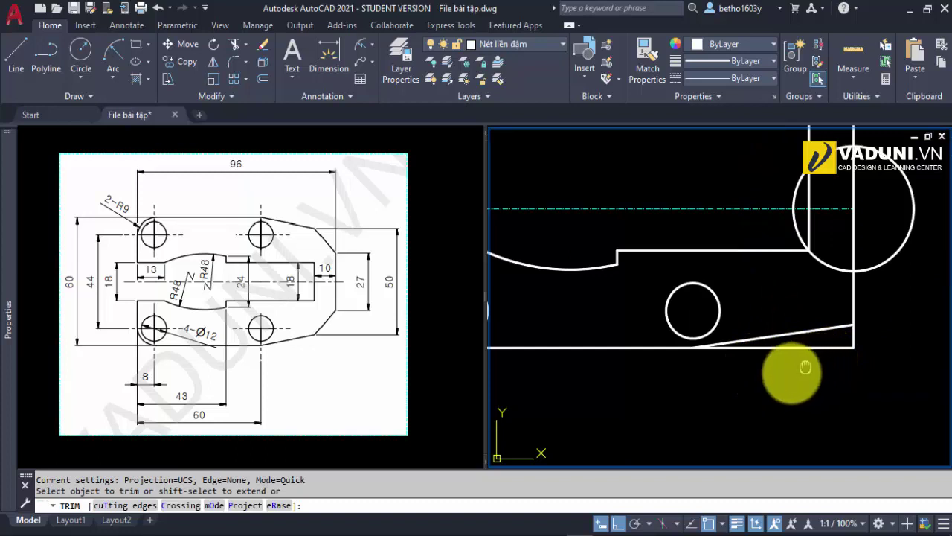
middle_drag(803, 365, 758, 383)
key(Escape)
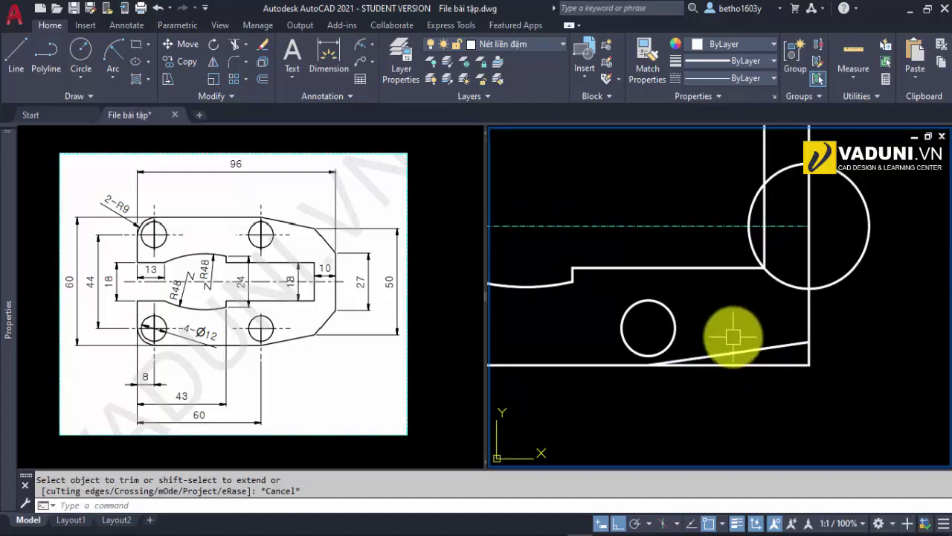
key(ctrl+z)
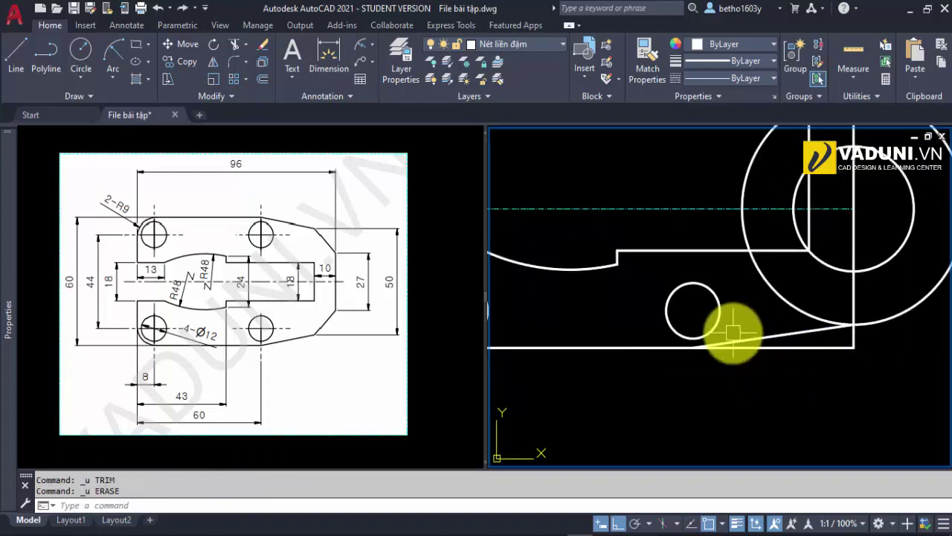
middle_drag(746, 322, 659, 376)
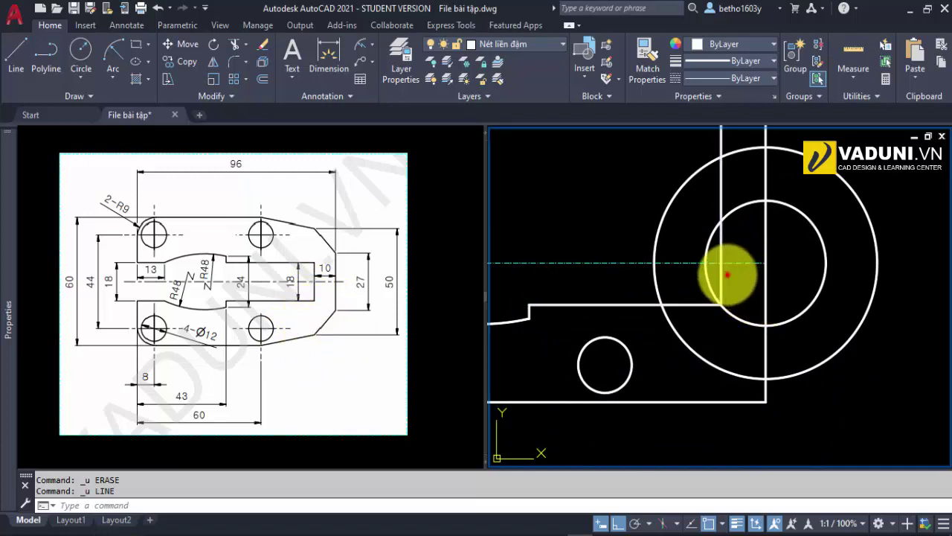
Stretch the inner vertical line down below the large circle
click(728, 275)
click(723, 307)
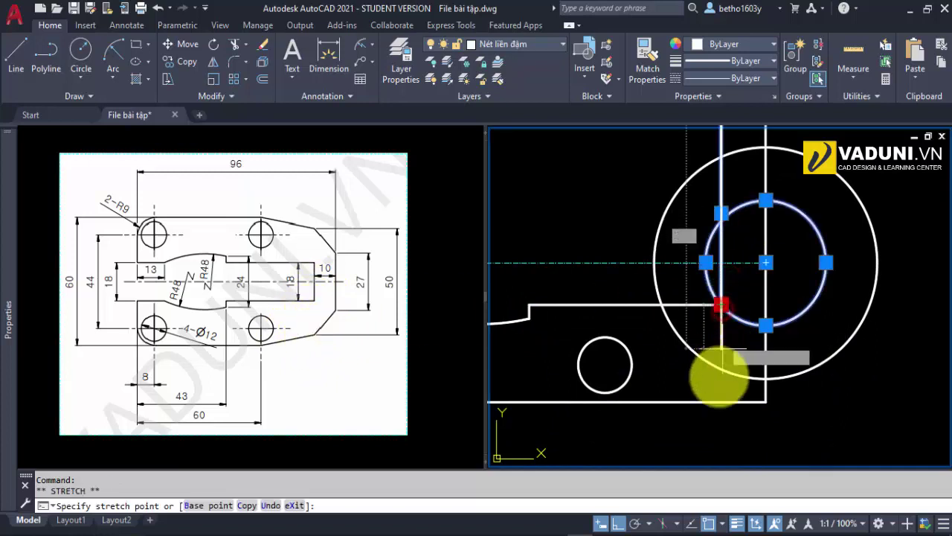
click(721, 420)
key(Escape)
click(744, 370)
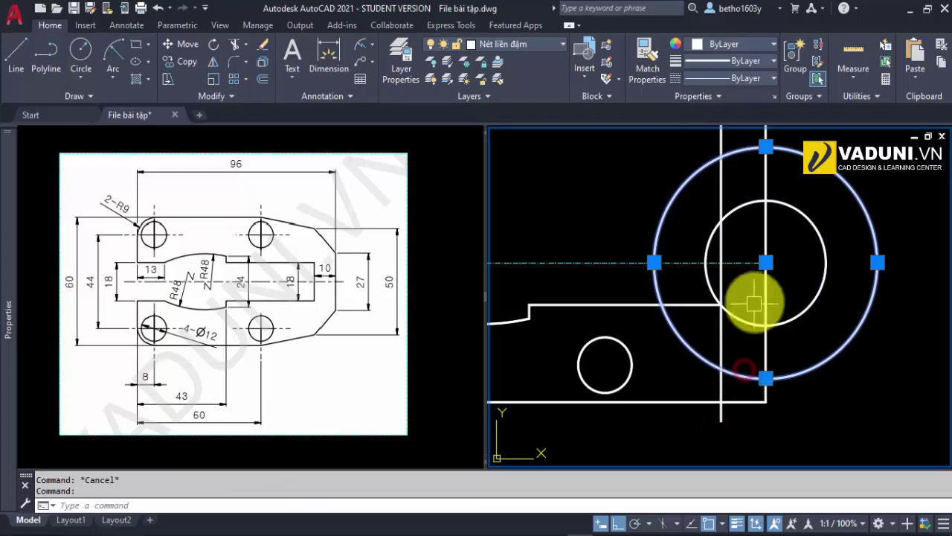
click(765, 262)
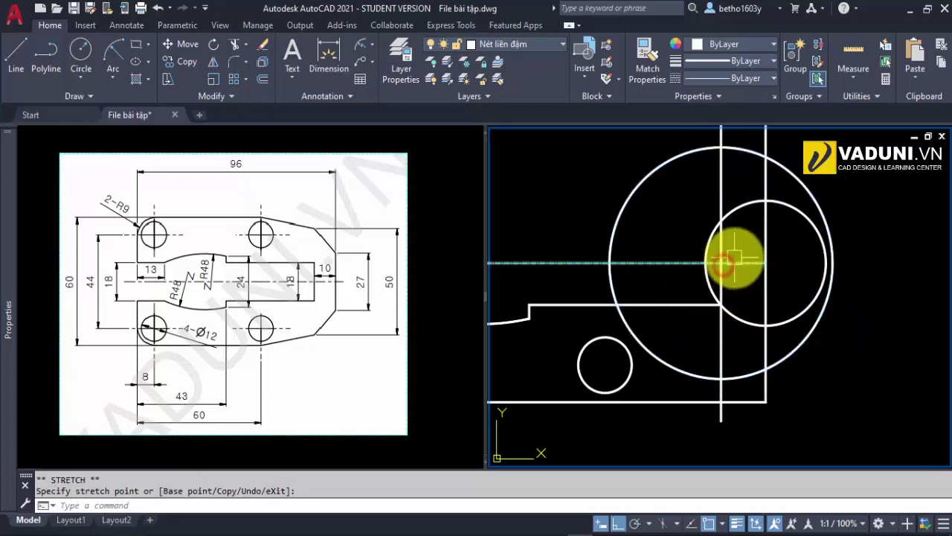
key(Escape)
Draw a sloped line from the small hole's bottom tangent to the large circle
text(l)
key(Return)
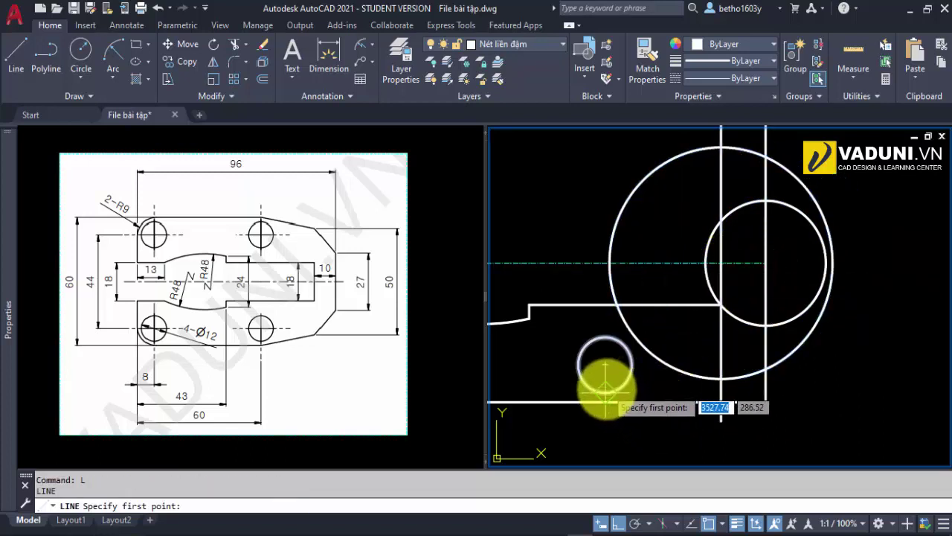
click(606, 388)
click(602, 404)
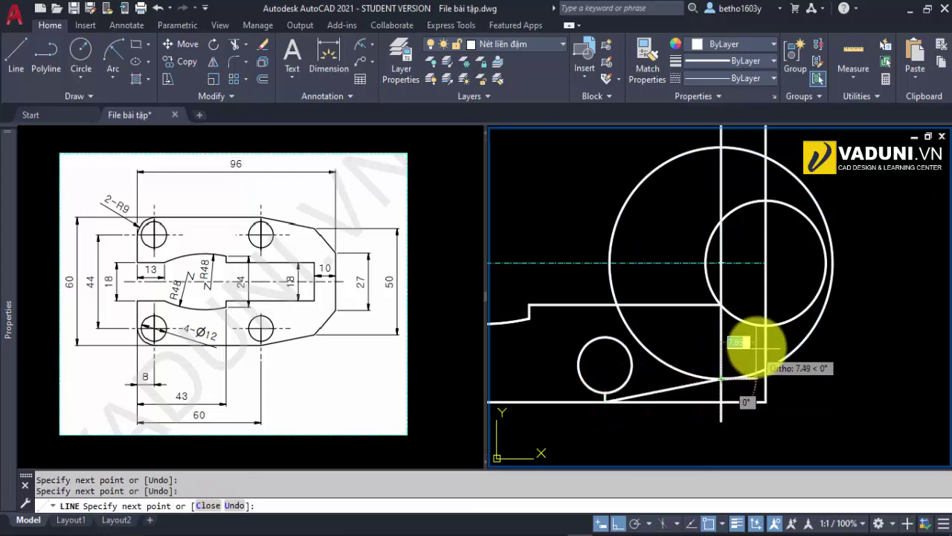
click(768, 324)
key(Escape)
Erase the large construction circle
click(732, 359)
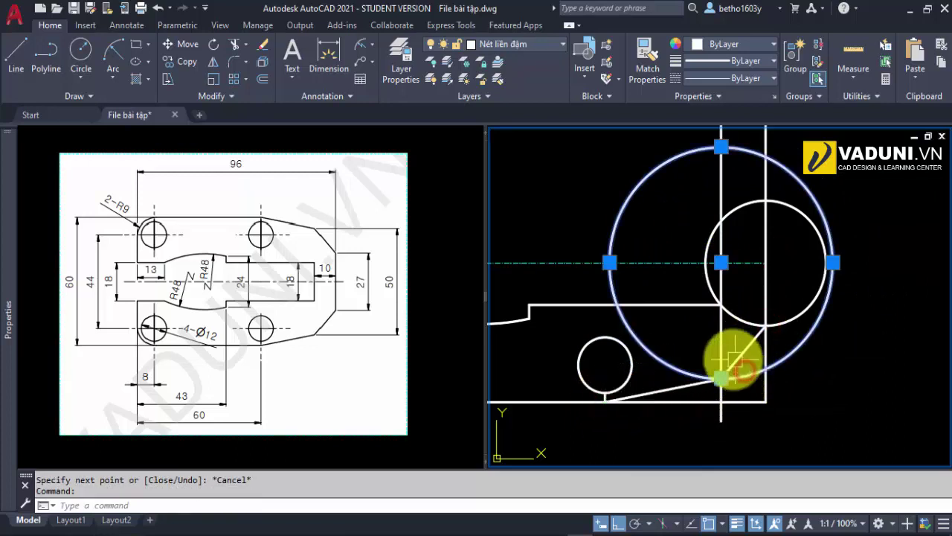
key(Escape)
click(676, 365)
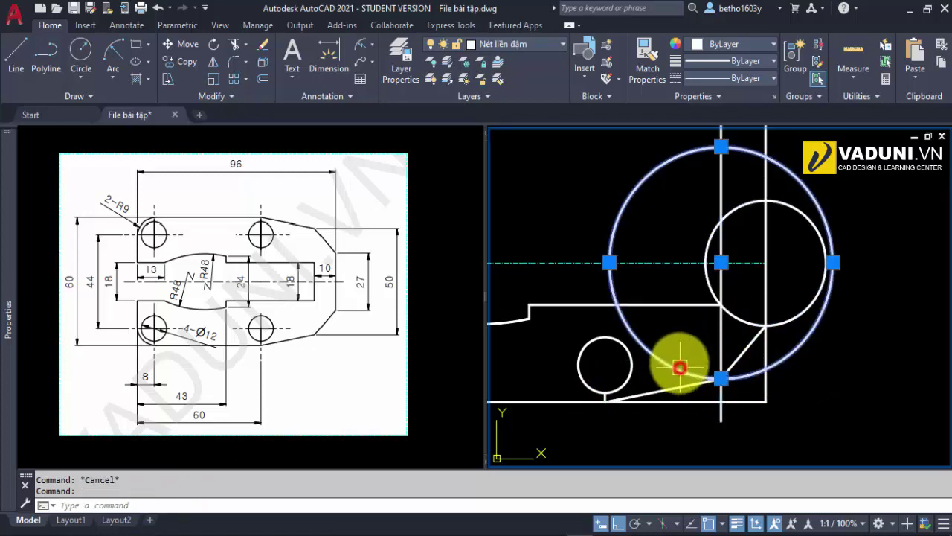
text(e)
key(Return)
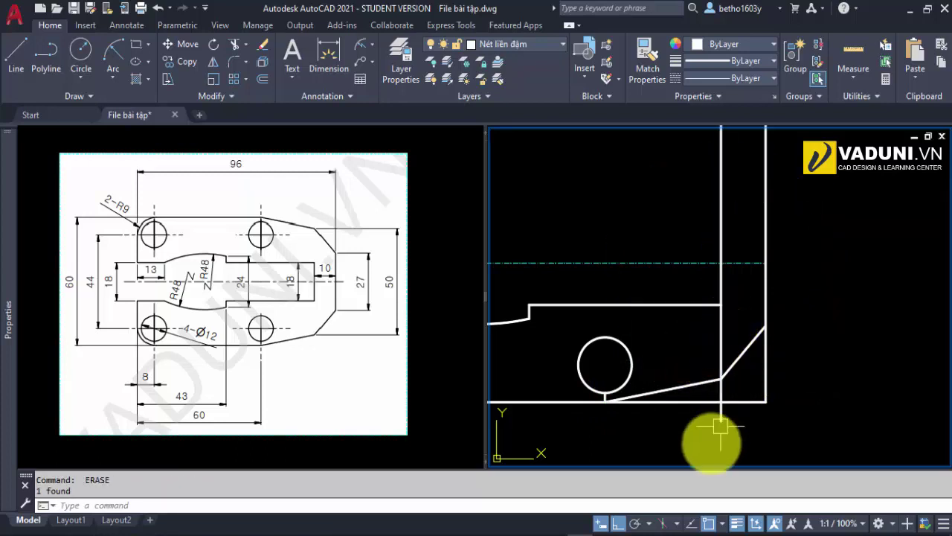
Trim the leftover vertical stubs and pieces near the right edge and hole junction
key(Return)
click(719, 415)
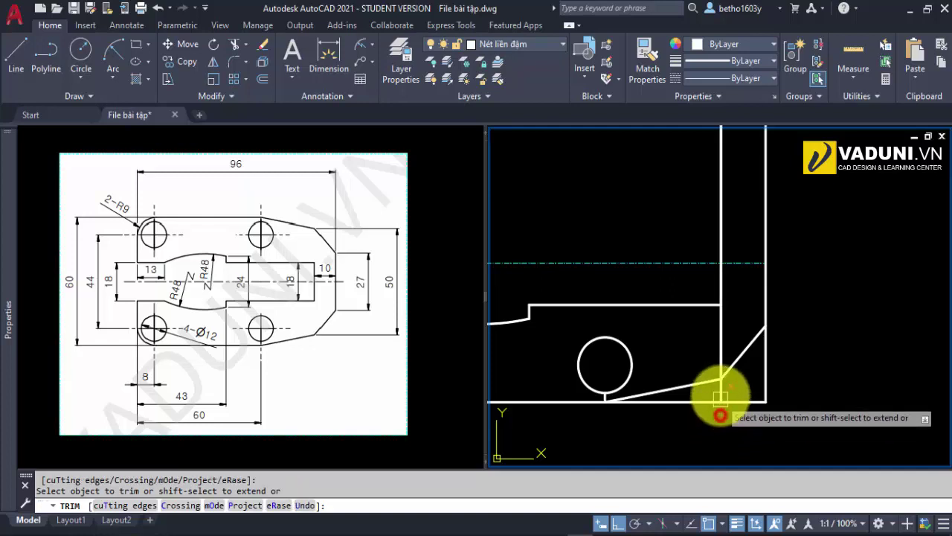
click(717, 345)
click(759, 385)
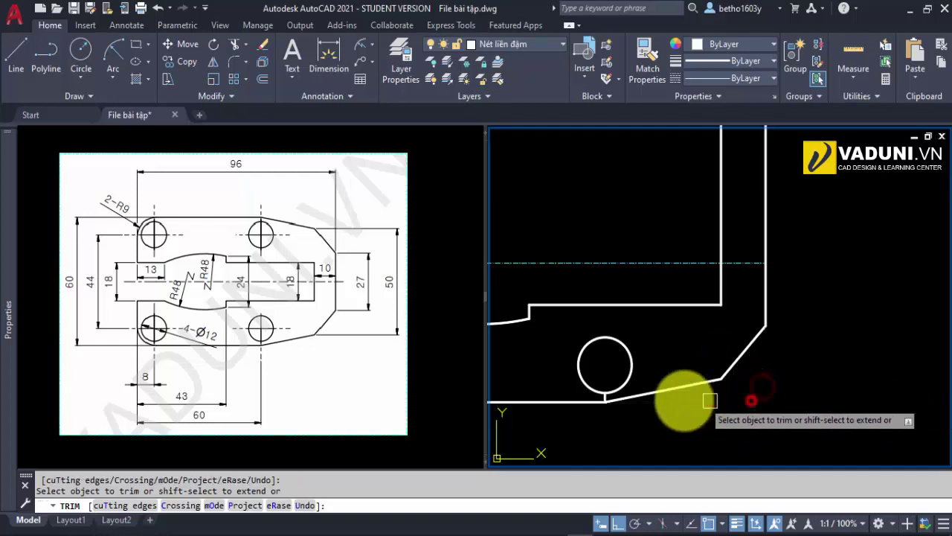
scroll(605, 400, up, 2)
scroll(610, 398, up, 2)
click(608, 397)
key(Escape)
Select the whole lower half outline of the plate
scroll(665, 377, down, 8)
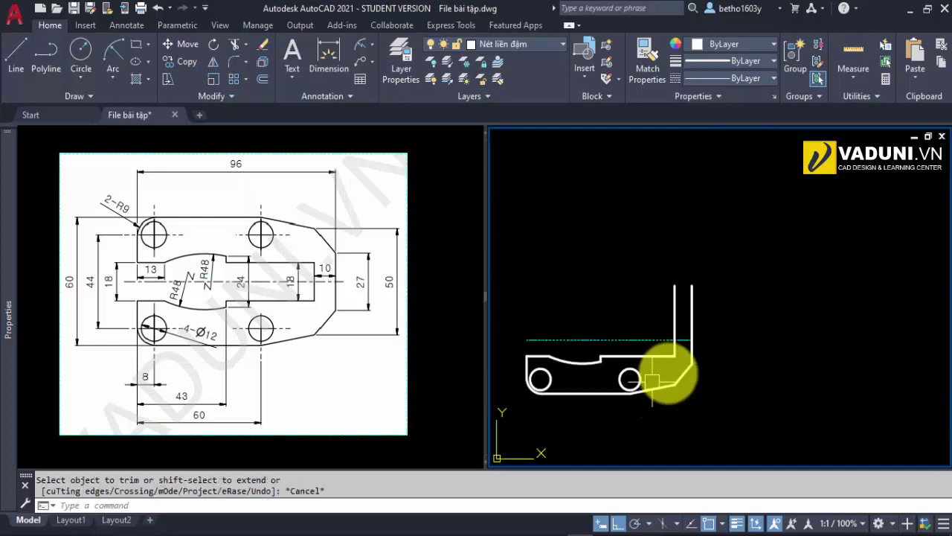
scroll(683, 386, up, 2)
middle_drag(691, 340, 788, 335)
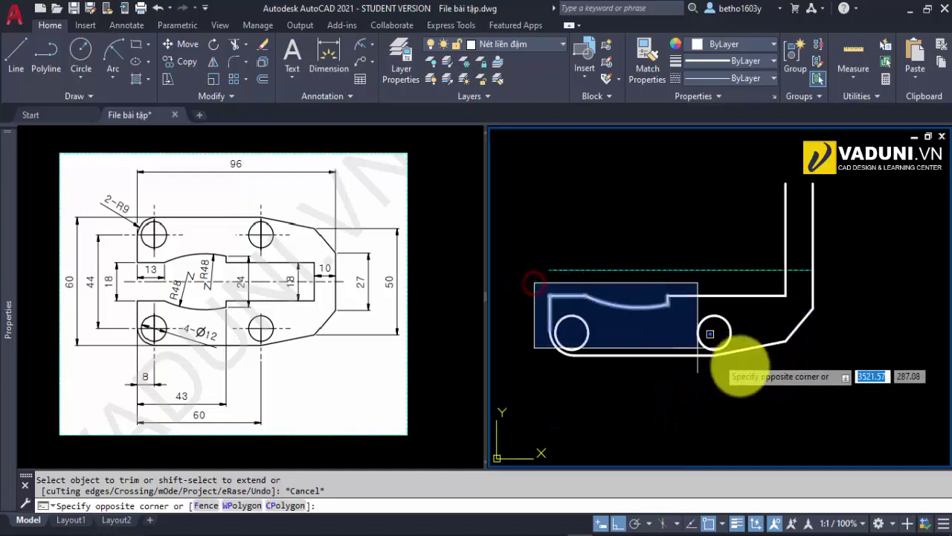
click(837, 370)
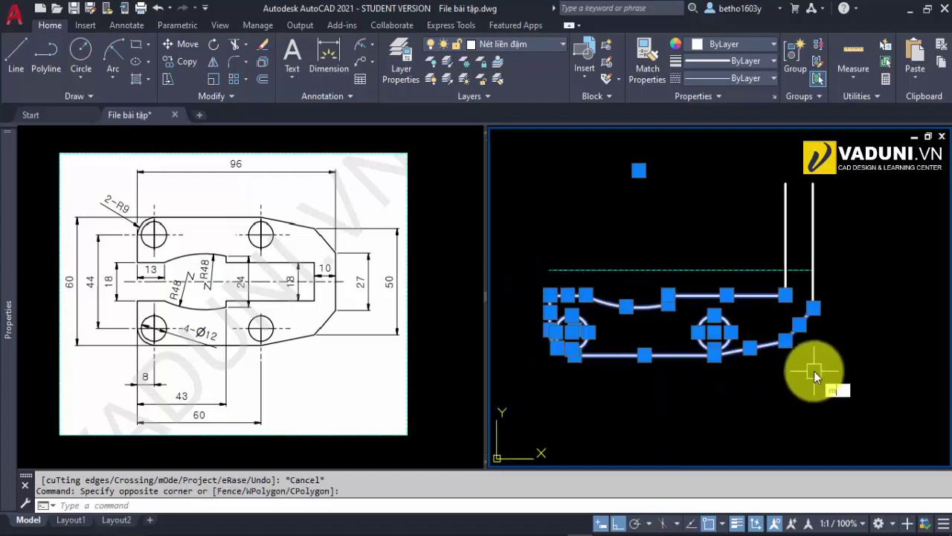
Mirror the half outline about the centerline, keeping the original, and trim the extra vertical segment
key(Return)
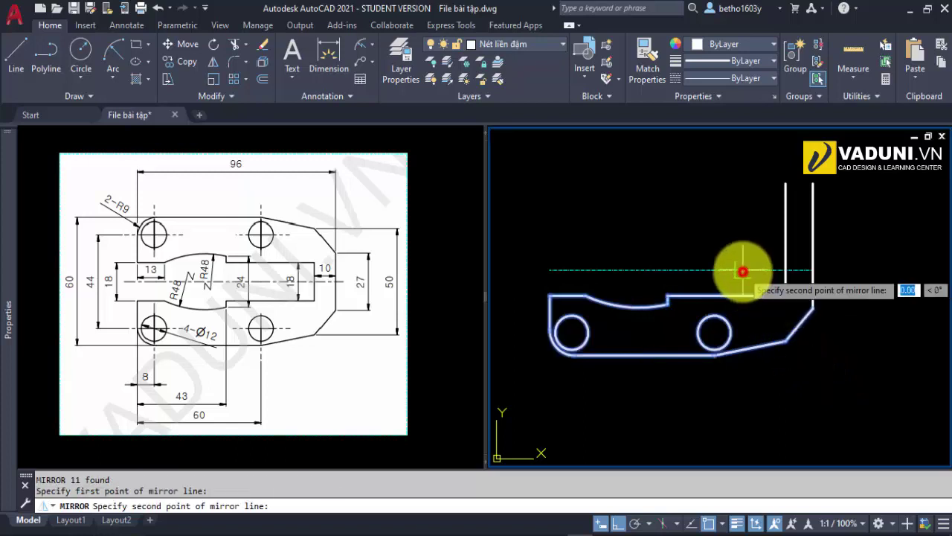
key(Return)
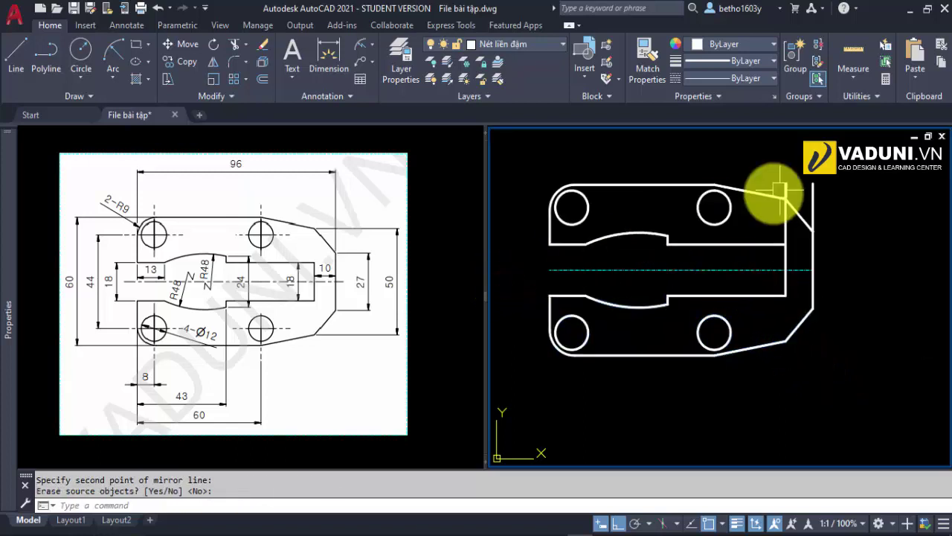
text(tr)
key(Return)
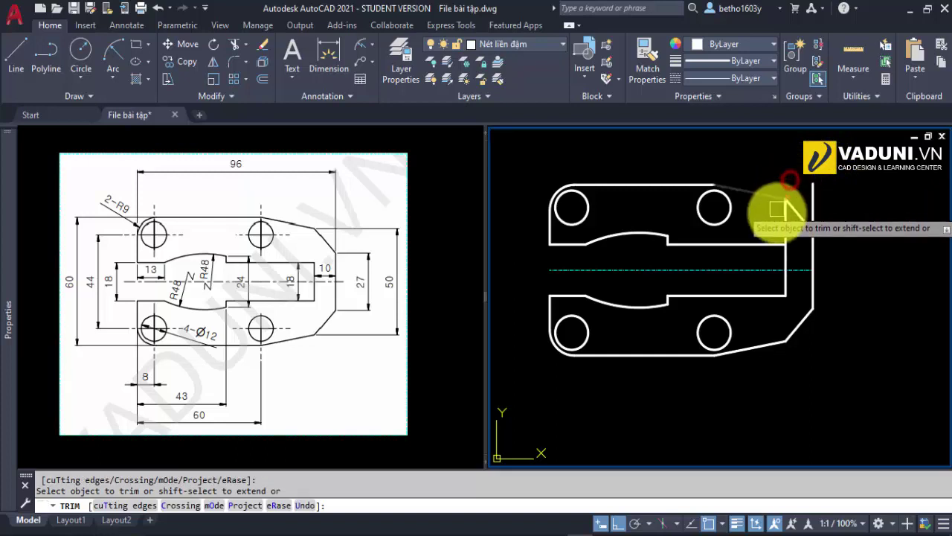
click(785, 215)
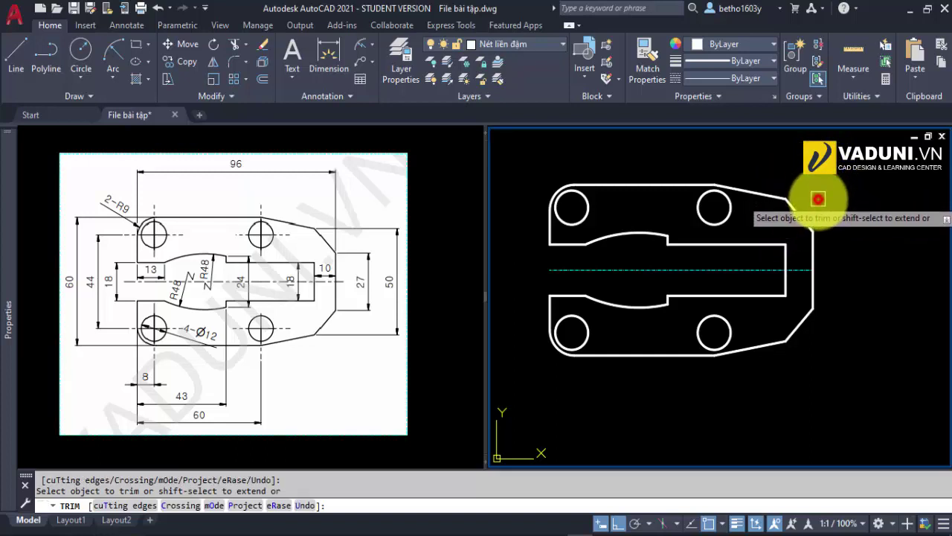
key(Escape)
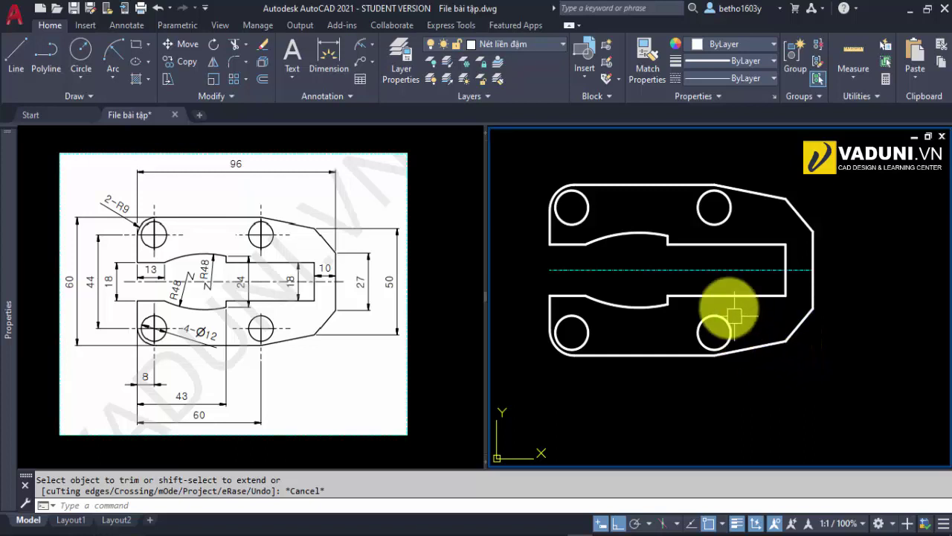
Grip-stretch the centerline's right end past the plate's right edge
click(737, 270)
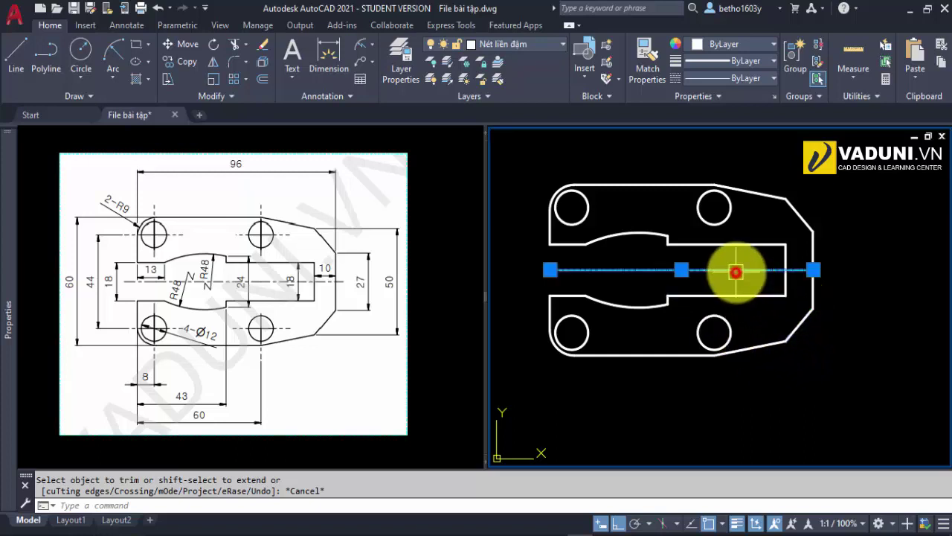
click(814, 271)
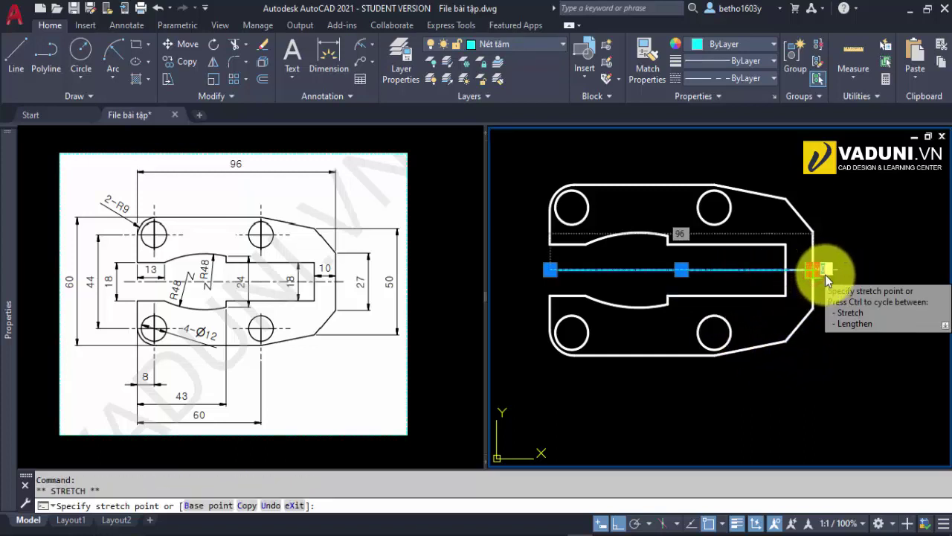
scroll(825, 264, up, 3)
click(825, 264)
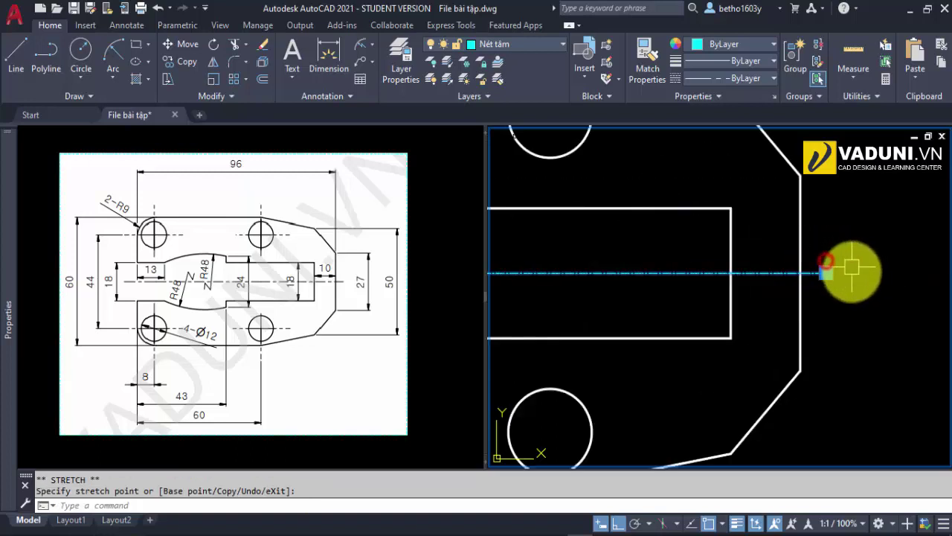
scroll(850, 270, down, 4)
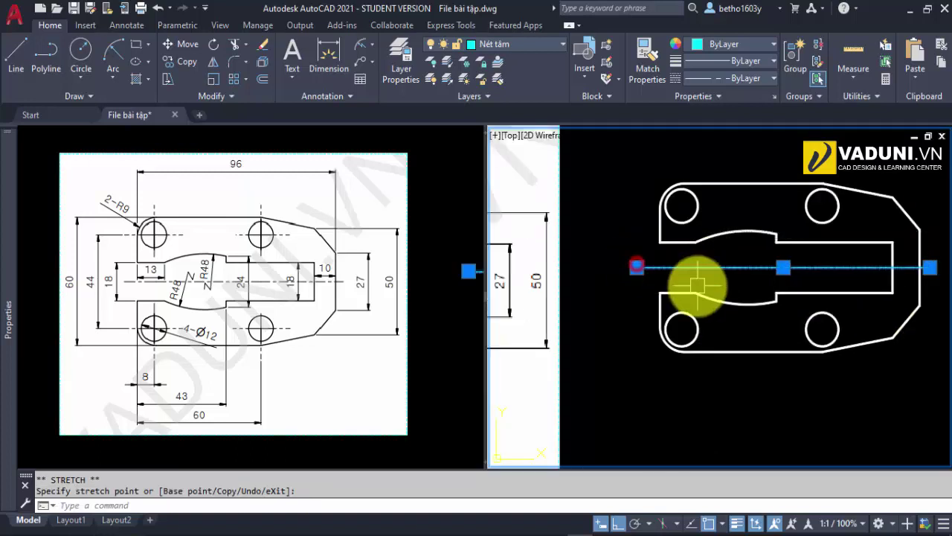
mouse_move(697, 276)
middle_down()
mouse_move(563, 293)
mouse_move(617, 298)
mouse_move(609, 281)
middle_up()
key(Escape)
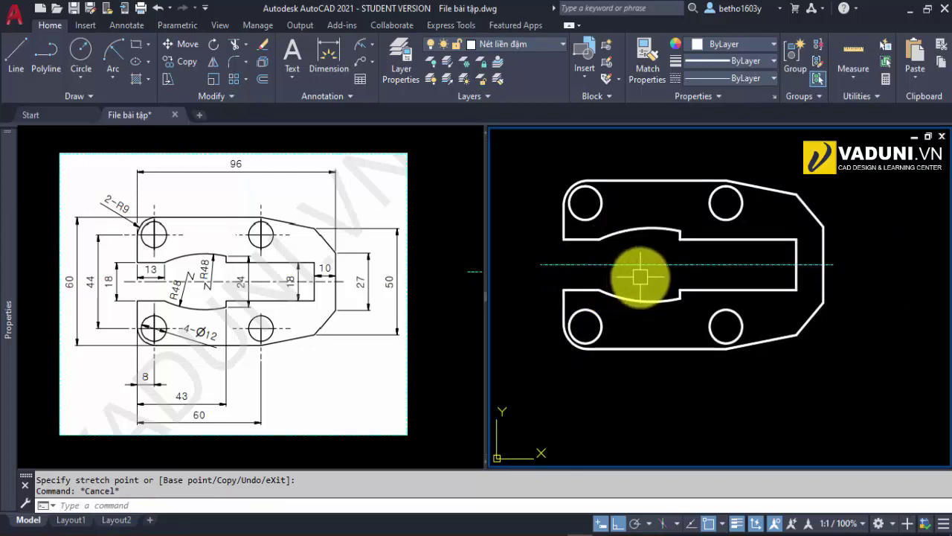
Place a trial center mark on the upper-left hole, then erase it
click(122, 27)
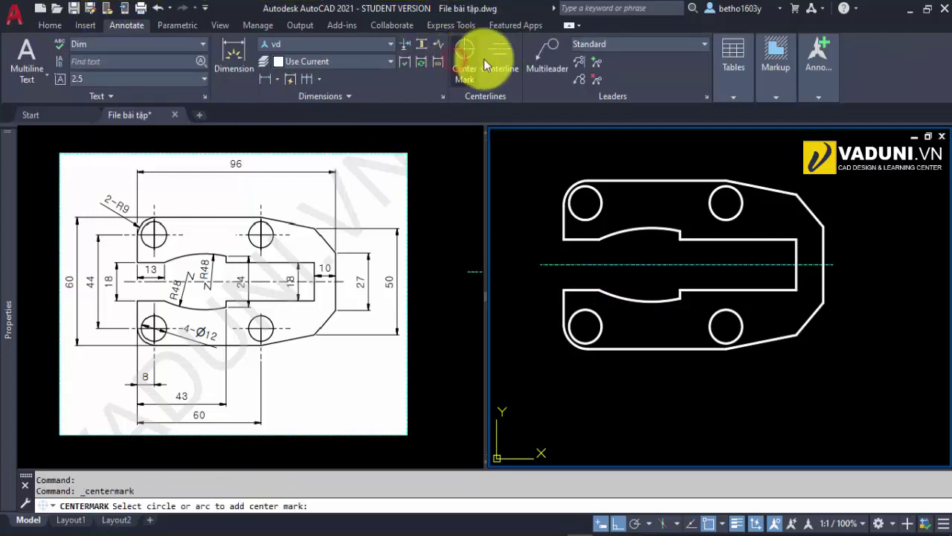
scroll(564, 160, up, 3)
click(576, 190)
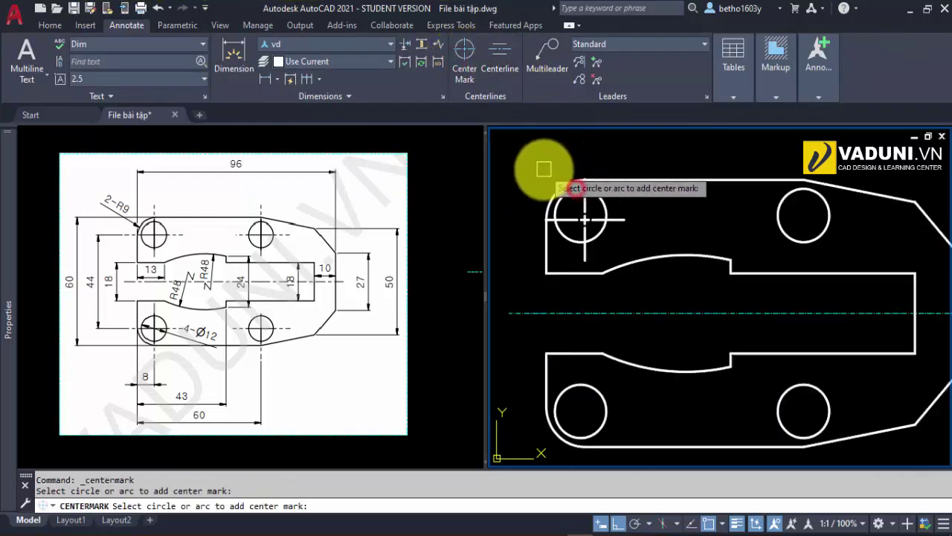
scroll(544, 170, down, 2)
key(Escape)
scroll(561, 190, up, 3)
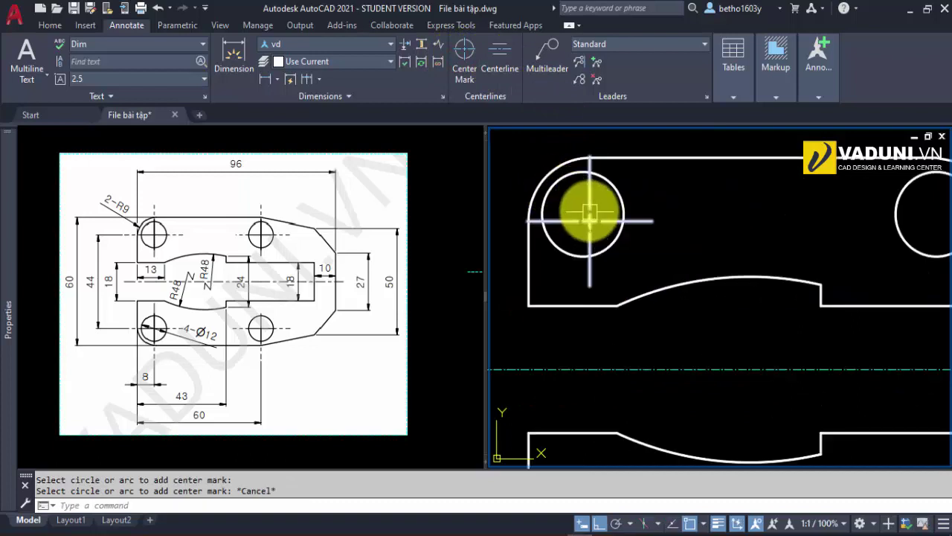
text(e)
key(Return)
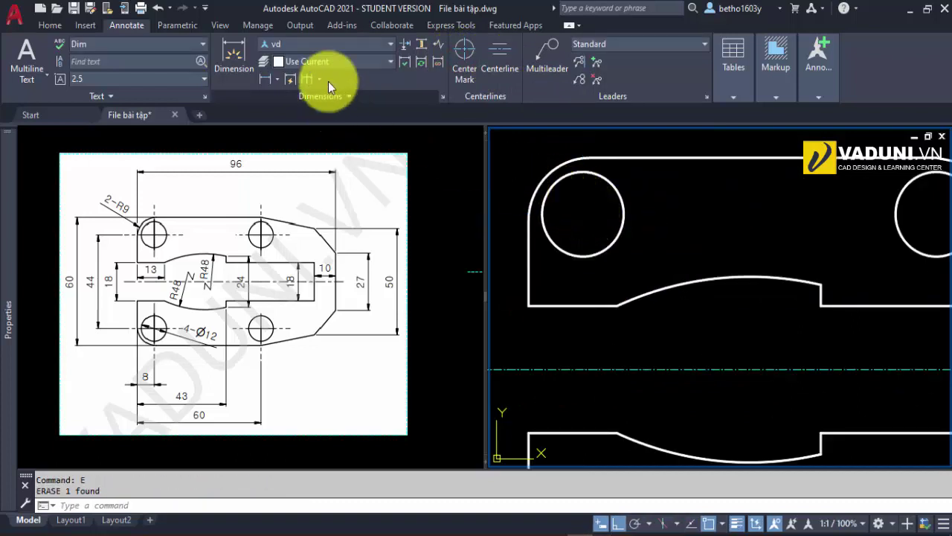
Add center marks to the upper-left, upper-right, lower-right and lower-left holes
click(464, 51)
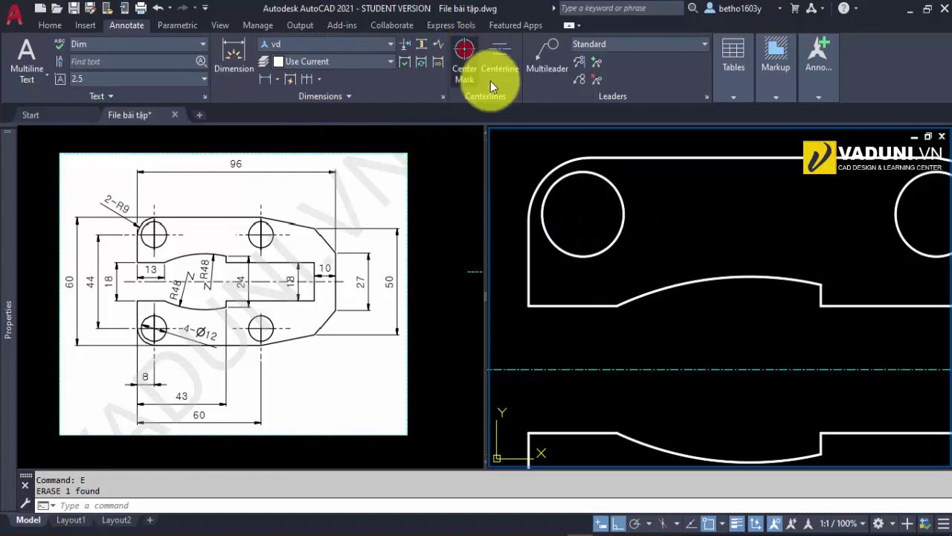
click(625, 211)
scroll(570, 190, down, 3)
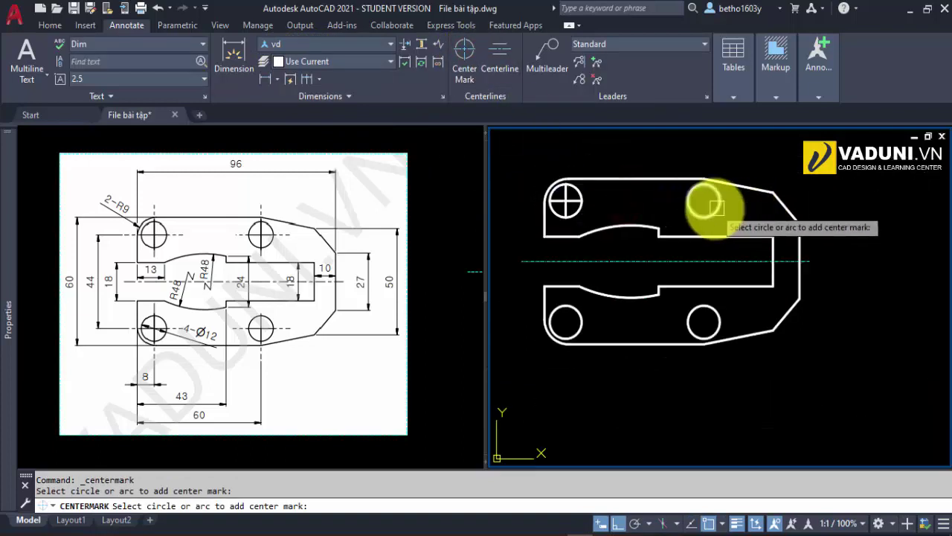
click(702, 202)
click(722, 320)
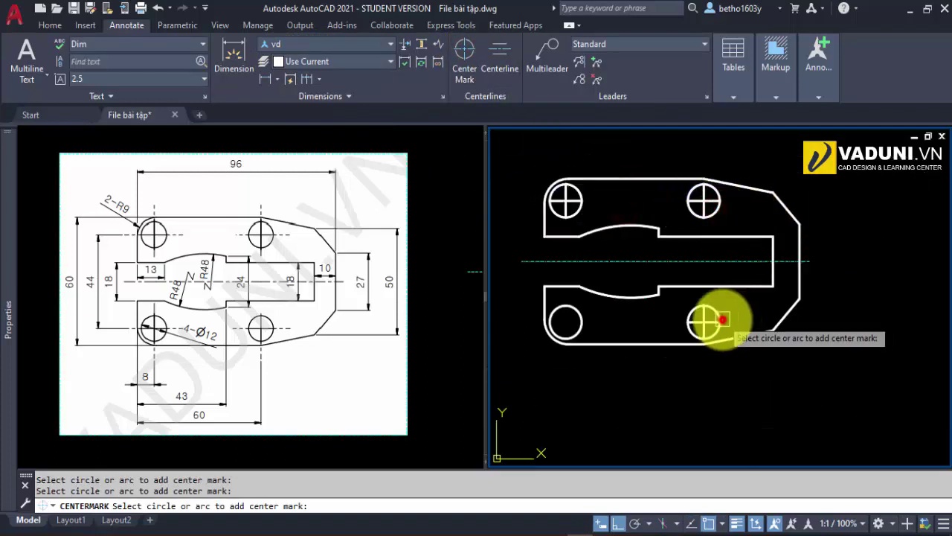
click(581, 319)
key(Escape)
middle_drag(596, 319, 642, 320)
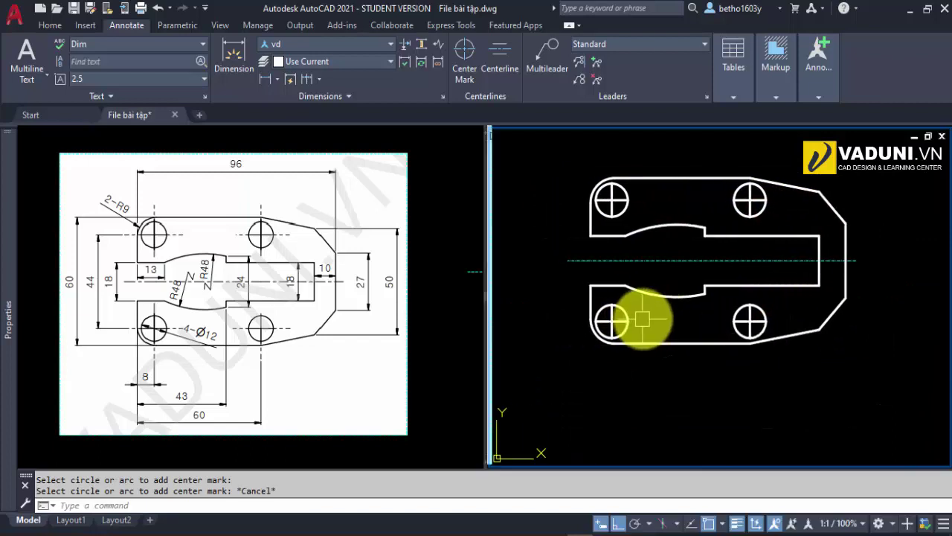
Match the centerline's dashed properties onto the center marks with MA
text(ma)
key(Return)
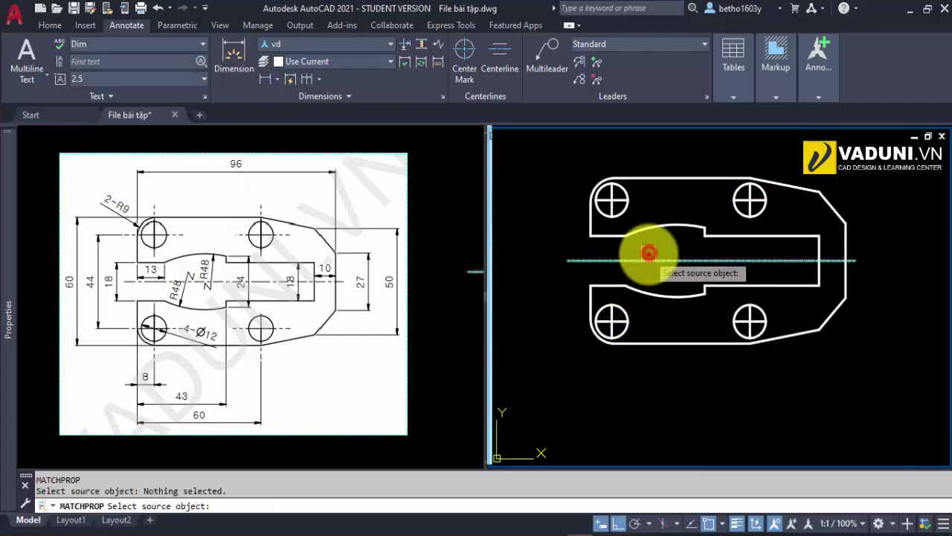
click(649, 253)
scroll(614, 325, up, 5)
scroll(766, 319, down, 4)
scroll(716, 333, up, 3)
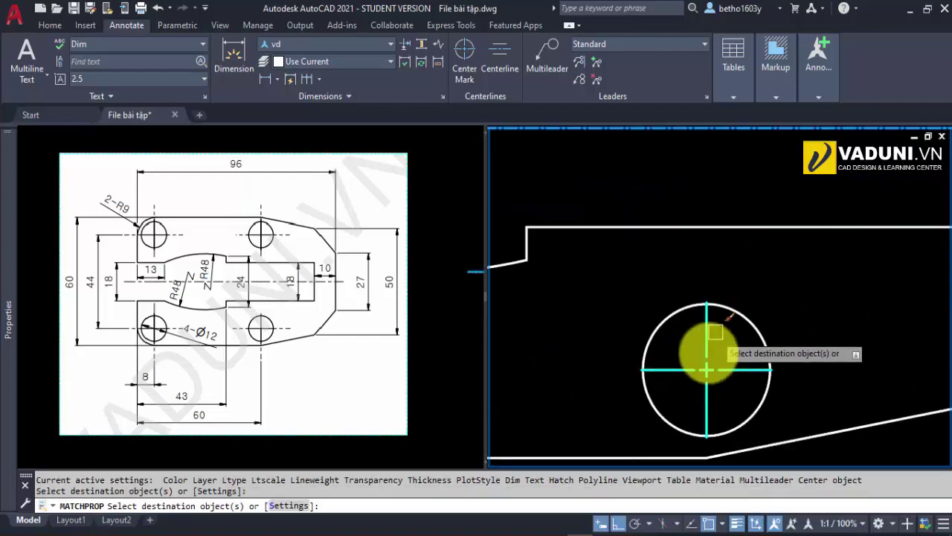
click(707, 346)
scroll(637, 245, down, 3)
scroll(702, 238, up, 2)
scroll(610, 275, down, 3)
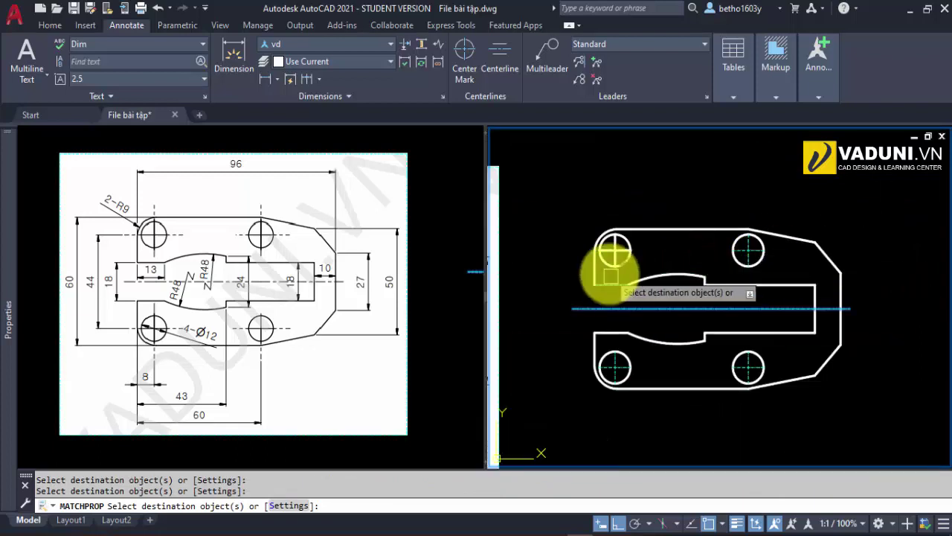
scroll(621, 257, up, 3)
key(Escape)
scroll(639, 239, down, 3)
middle_drag(648, 308, 623, 276)
Add the vertical 18 slot dimension and the 44 hole-spacing dimension left of the part
click(35, 24)
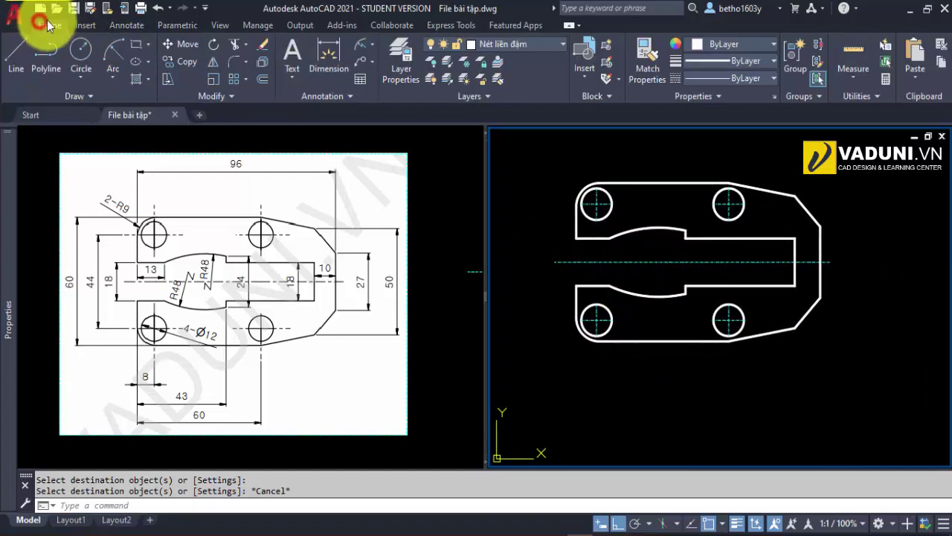
click(340, 50)
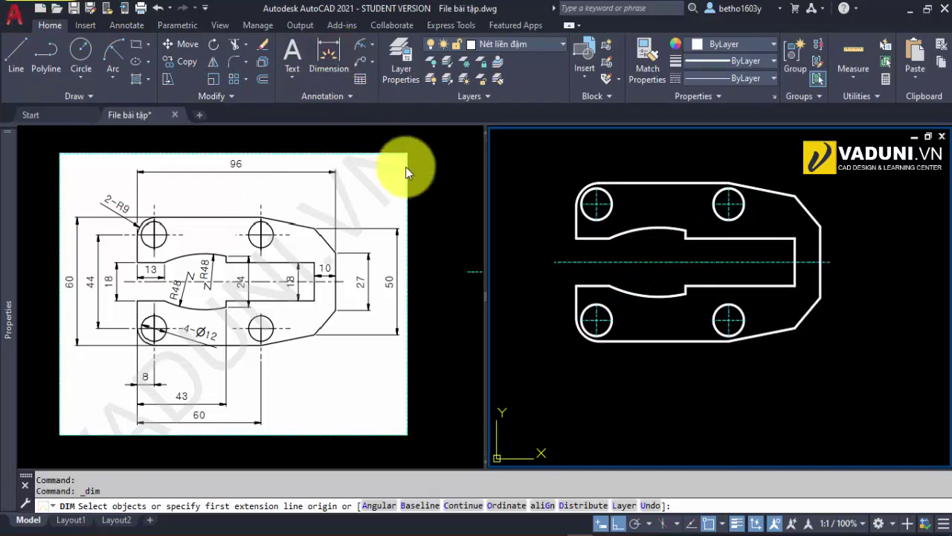
click(577, 238)
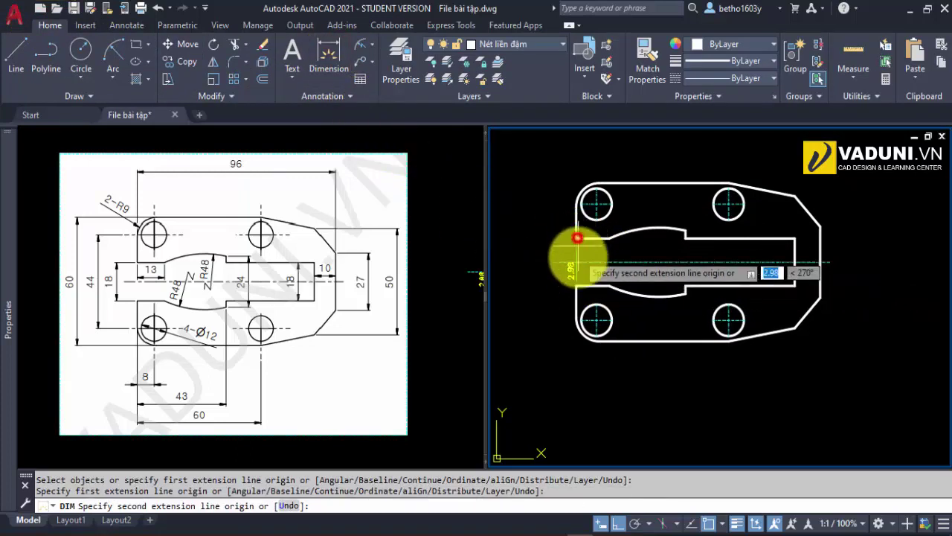
click(580, 286)
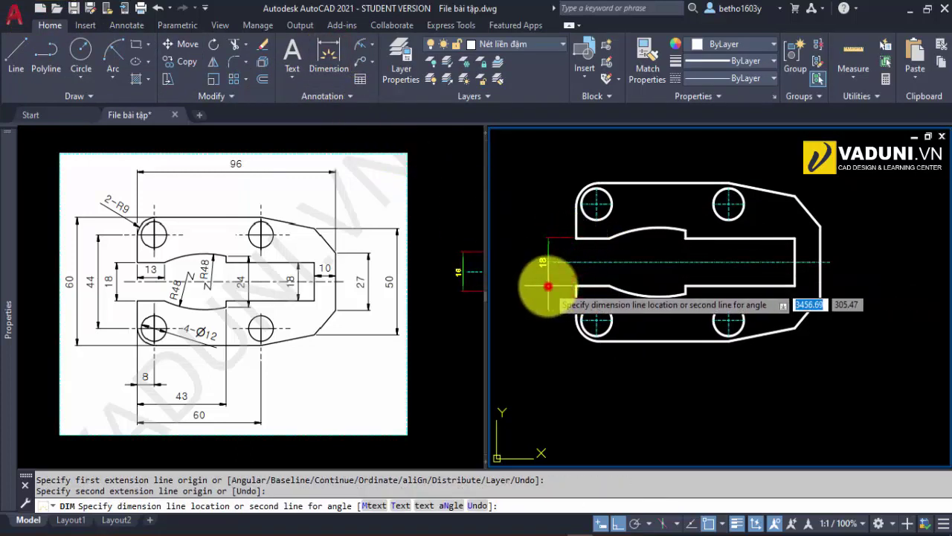
click(548, 285)
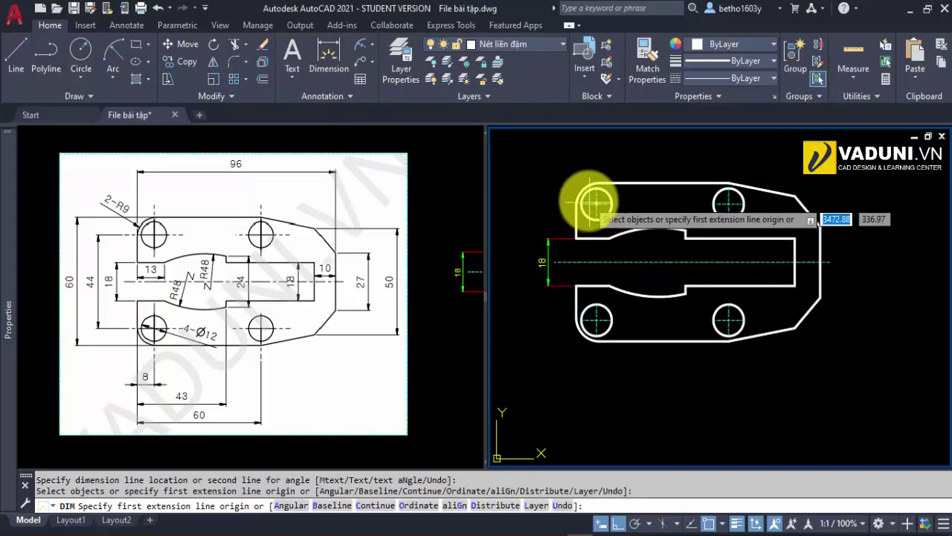
scroll(592, 202, up, 5)
click(568, 201)
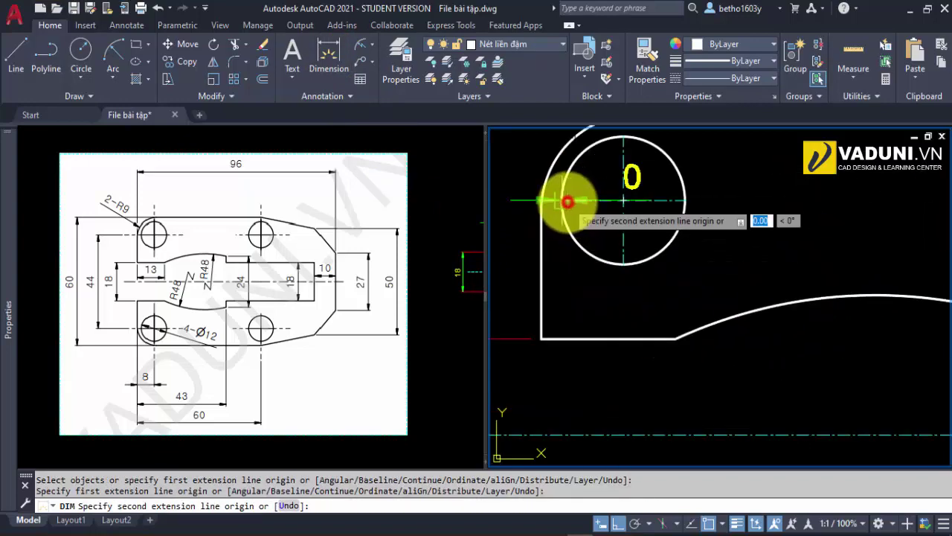
scroll(558, 246, down, 5)
scroll(608, 325, up, 5)
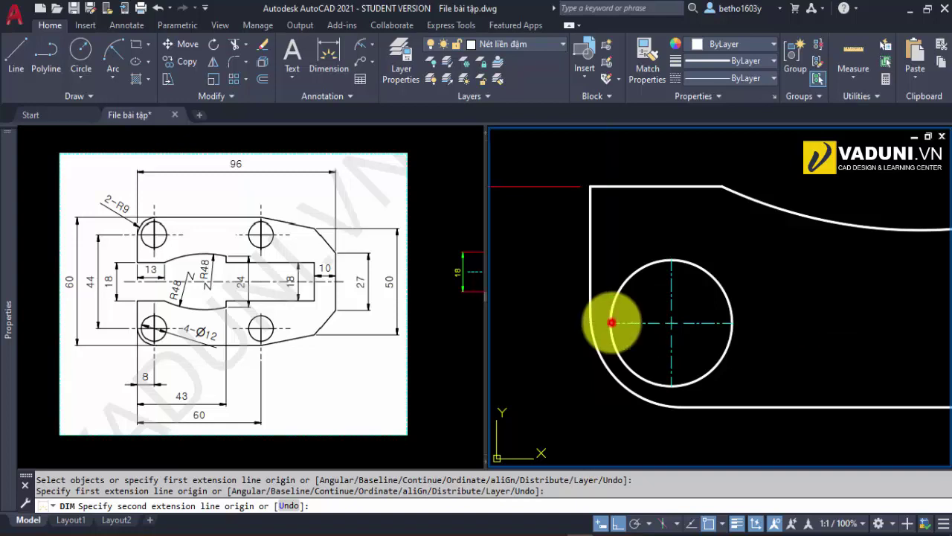
click(610, 323)
scroll(595, 305, down, 4)
click(530, 284)
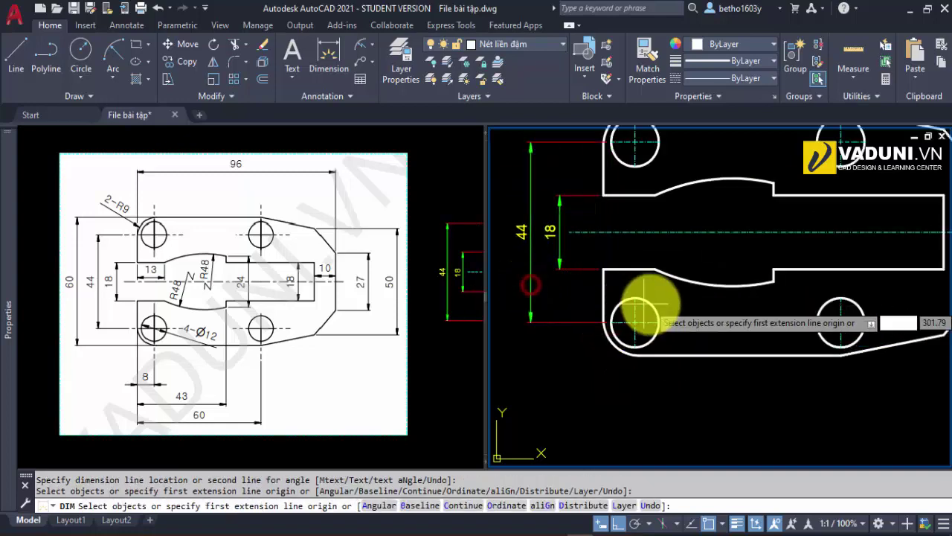
Add the overall vertical 60 height dimension outside the 44
scroll(629, 245, down, 3)
scroll(632, 168, up, 5)
click(654, 160)
click(662, 168)
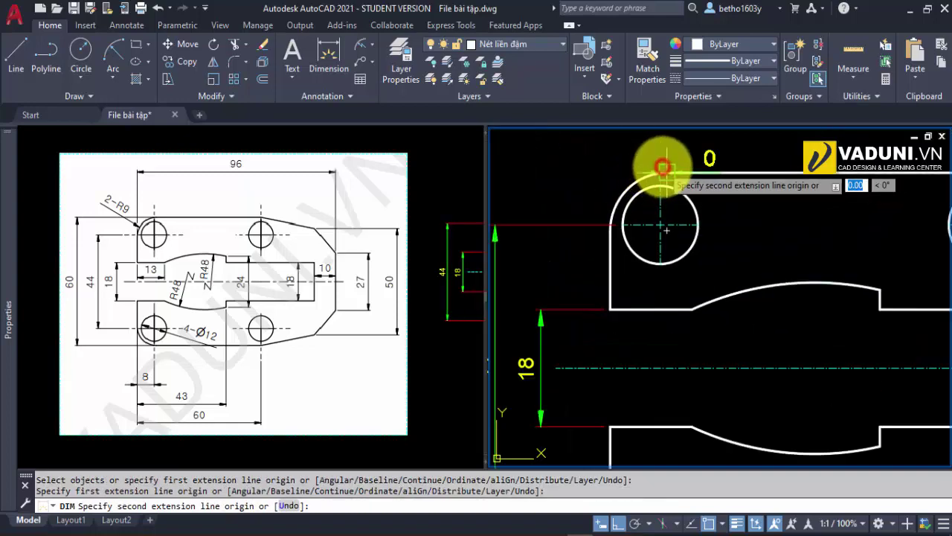
scroll(663, 167, down, 4)
scroll(665, 308, up, 4)
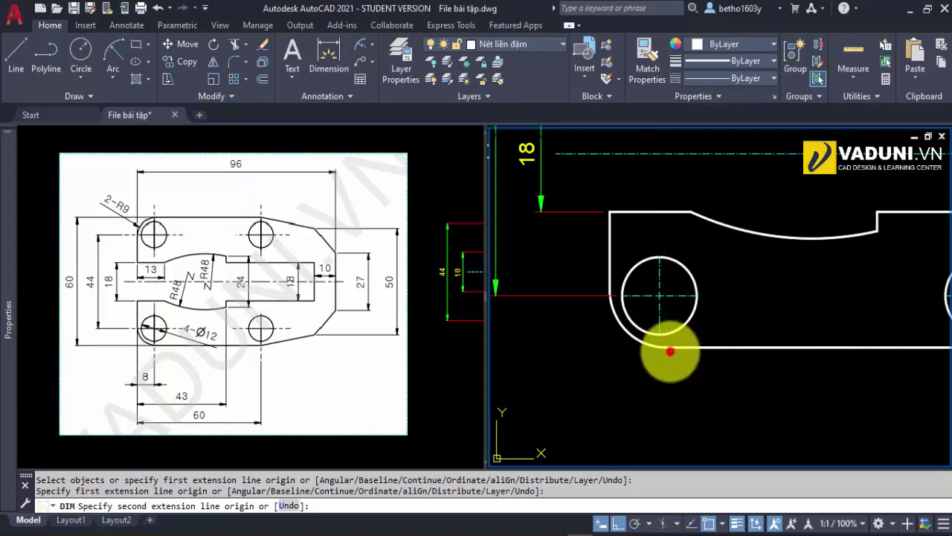
click(671, 351)
scroll(654, 342, down, 4)
scroll(617, 334, up, 4)
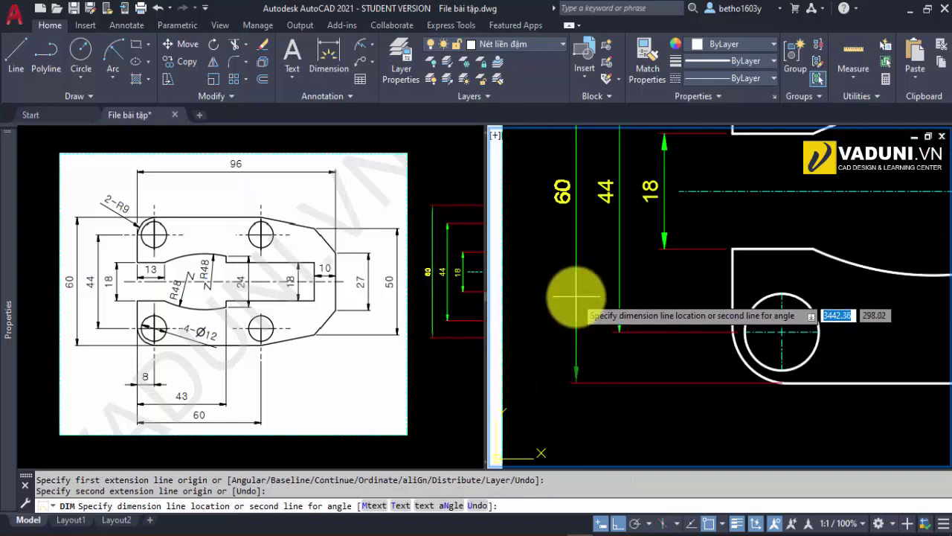
click(575, 298)
Add the R9 radius callout on the corner arc and the Ø12 callout on the lower-left hole
scroll(588, 320, down, 4)
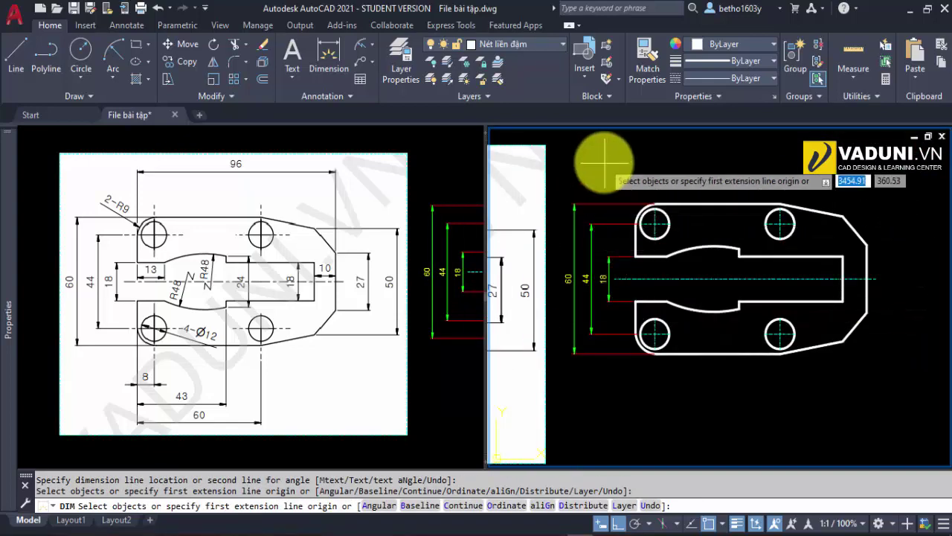
scroll(604, 161, up, 4)
scroll(670, 246, up, 1)
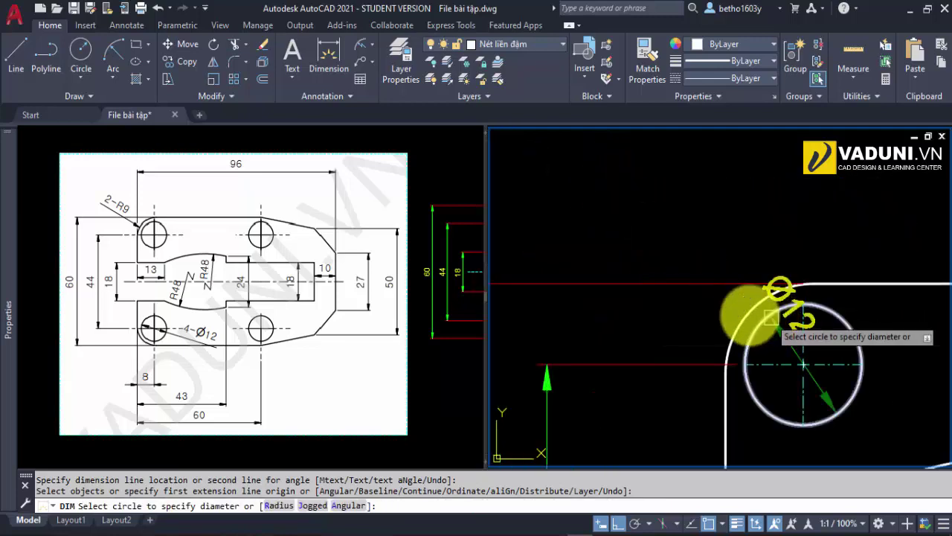
scroll(722, 322, up, 2)
scroll(736, 336, up, 2)
click(744, 340)
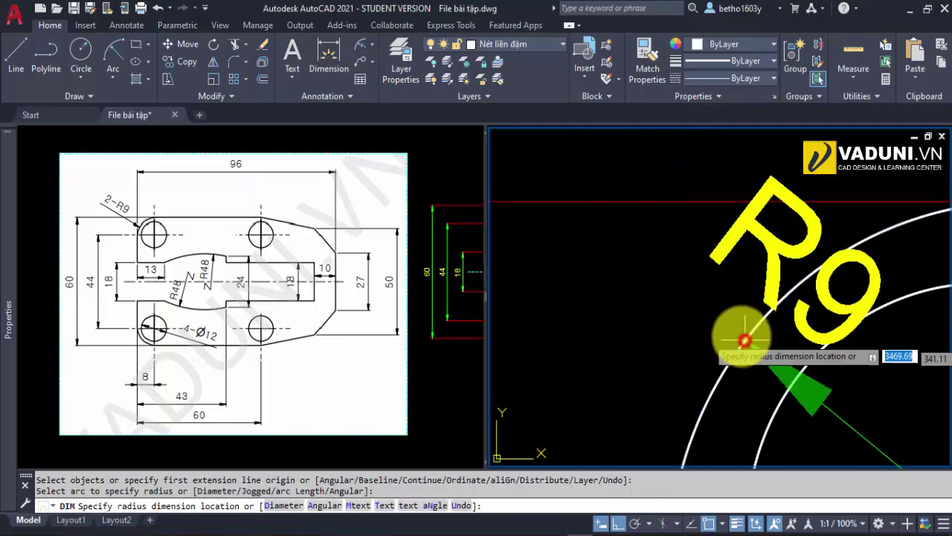
scroll(745, 341, down, 3)
scroll(665, 253, down, 1)
click(667, 249)
scroll(670, 223, down, 2)
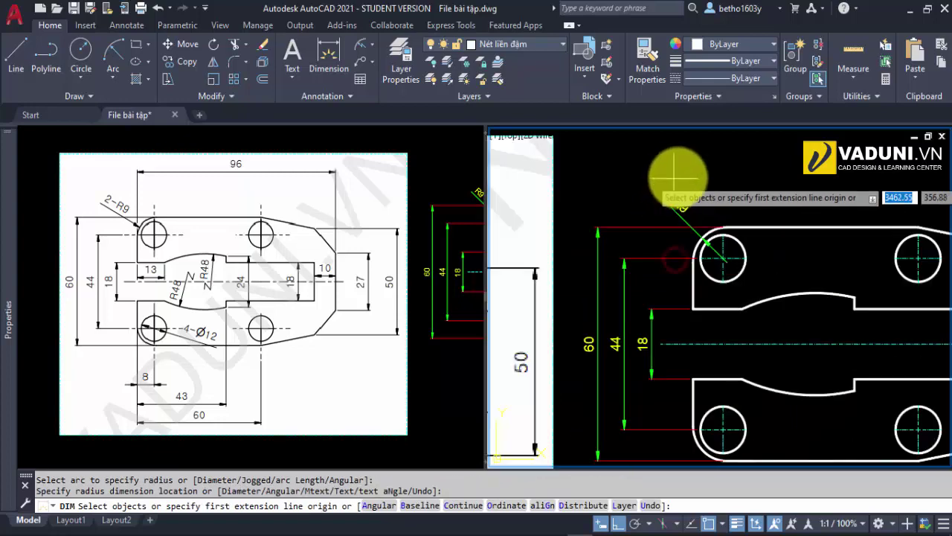
scroll(804, 350, up, 2)
scroll(670, 327, up, 2)
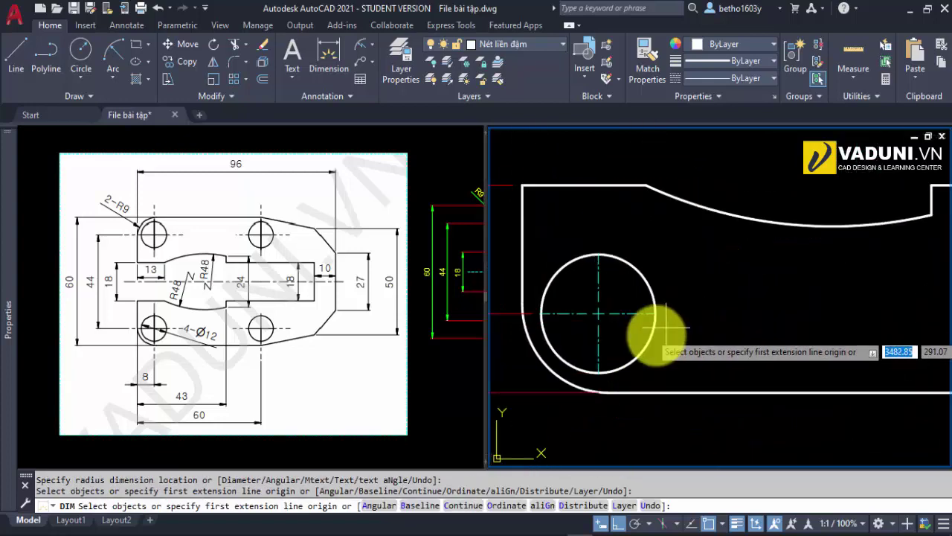
click(656, 326)
click(718, 362)
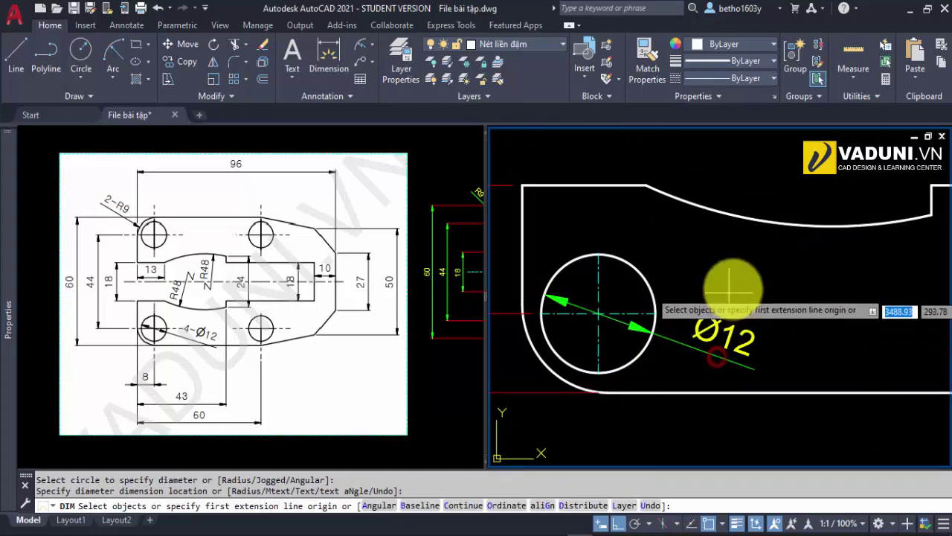
Add the horizontal 8 dimension from the left edge to the lower-left hole centre
scroll(734, 282, down, 2)
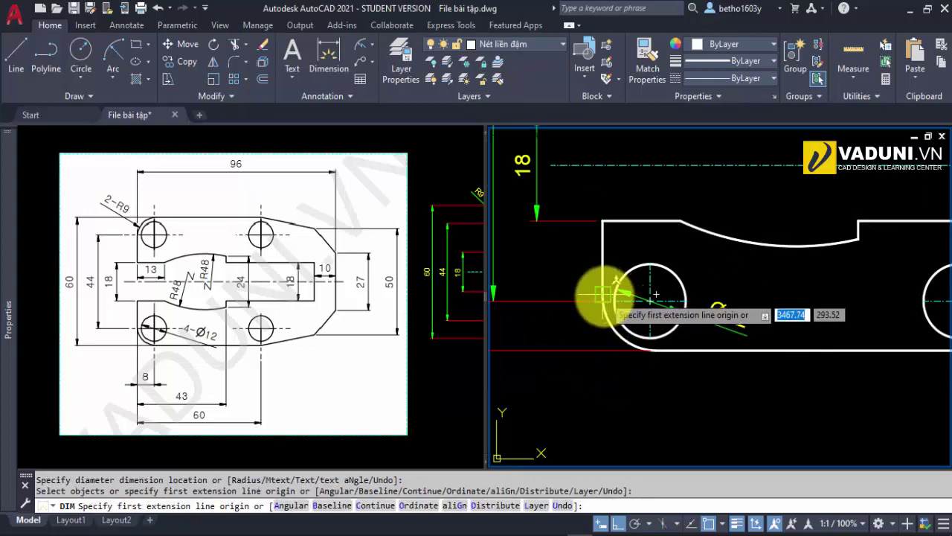
click(603, 294)
click(649, 338)
middle_drag(650, 339, 647, 282)
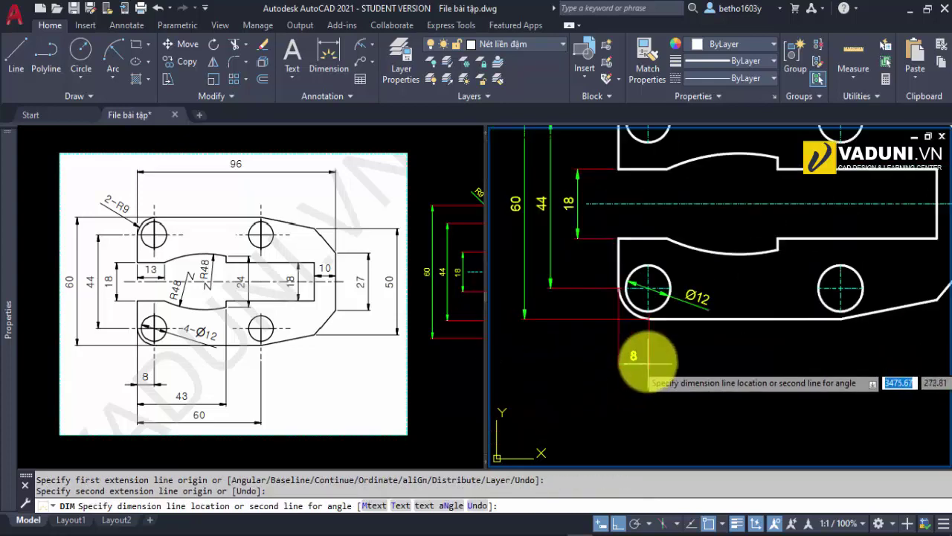
click(648, 357)
click(600, 298)
key(Return)
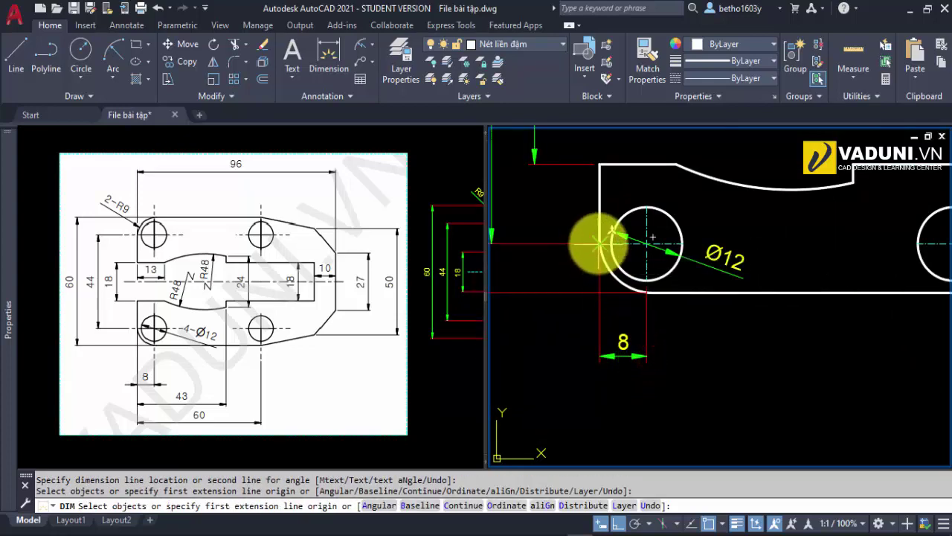
Add the horizontal 43 and 60 dimensions below the 8, stacked beneath the part
key(Return)
click(587, 231)
scroll(599, 235, down, 3)
scroll(702, 229, up, 2)
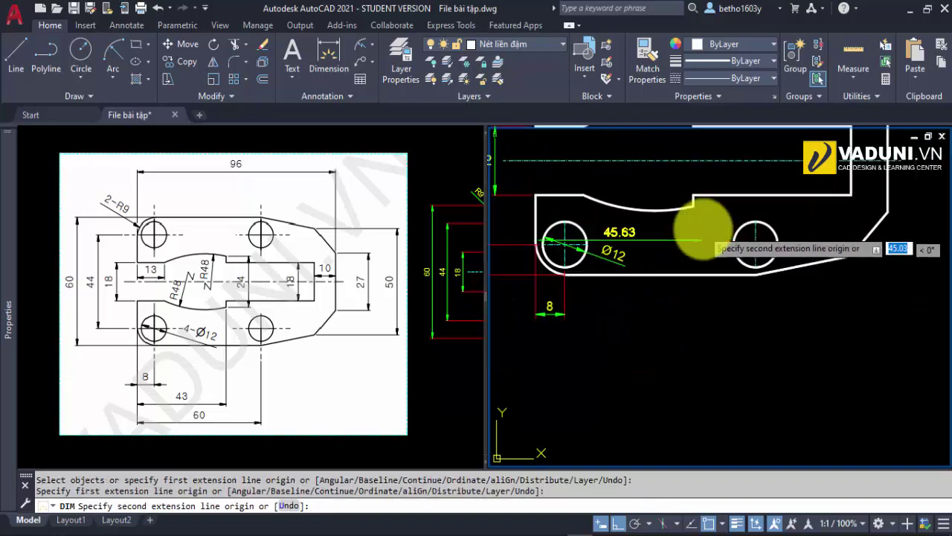
click(694, 208)
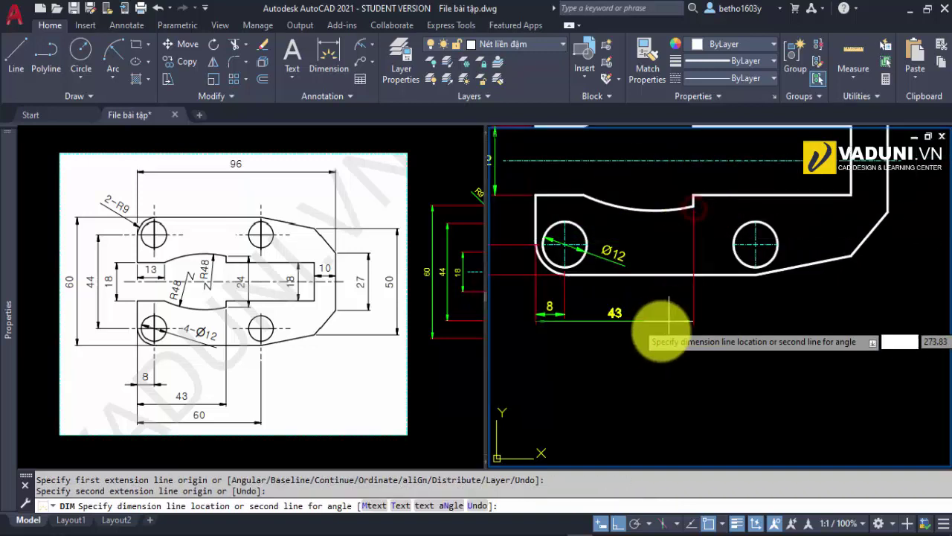
click(632, 338)
scroll(547, 223, up, 2)
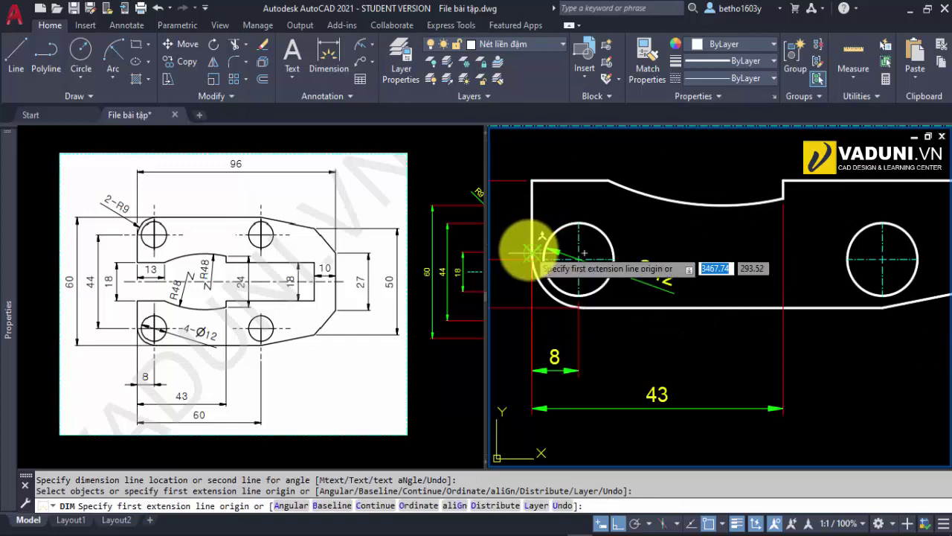
click(535, 249)
scroll(535, 250, down, 2)
scroll(740, 276, up, 2)
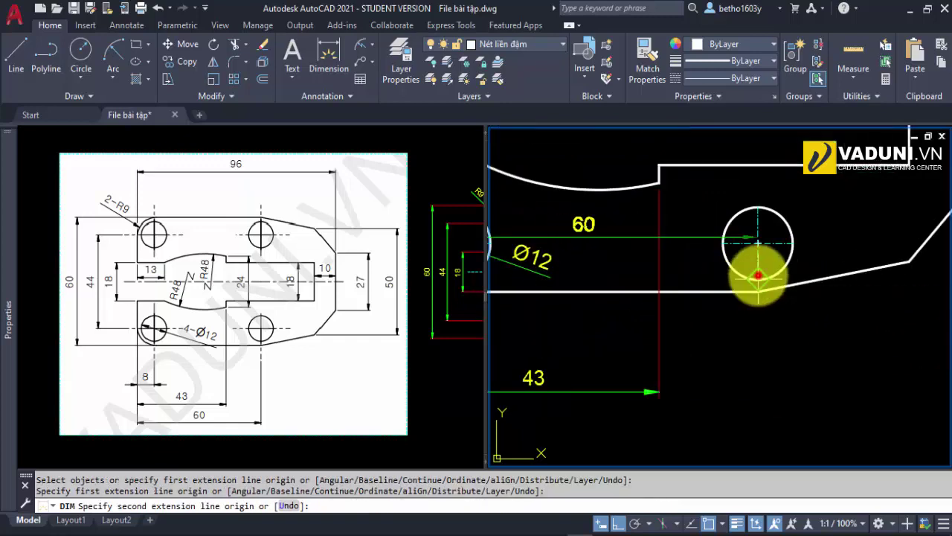
click(757, 275)
scroll(744, 290, down, 3)
scroll(718, 330, up, 2)
scroll(712, 334, up, 1)
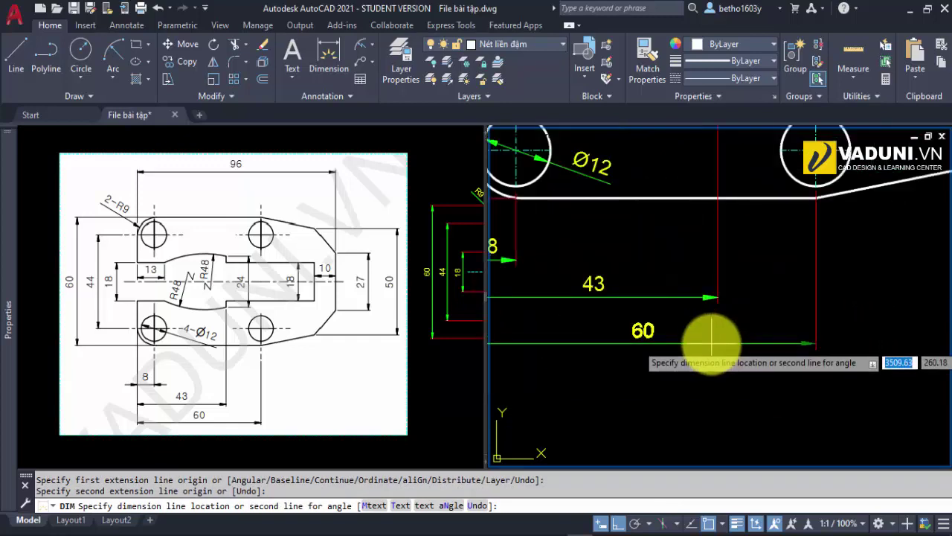
click(712, 342)
scroll(699, 344, down, 2)
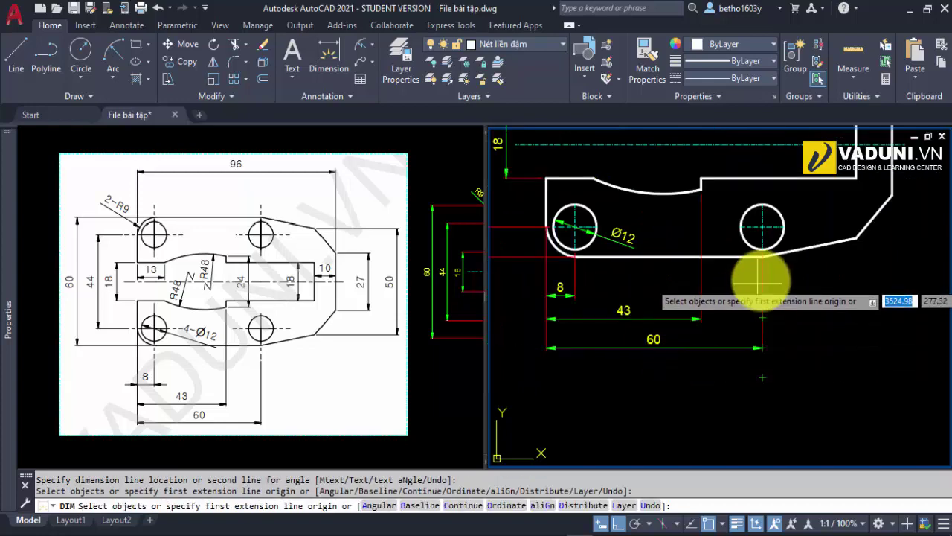
Begin the 24 slot-width dimension at the step corner
middle_drag(763, 227, 744, 232)
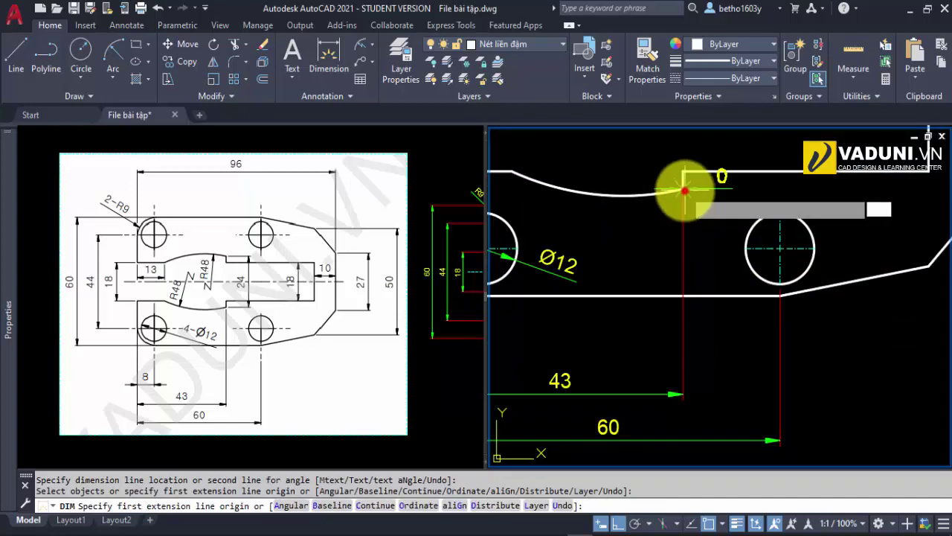
click(681, 188)
scroll(648, 270, down, 5)
scroll(655, 208, up, 3)
scroll(642, 224, up, 1)
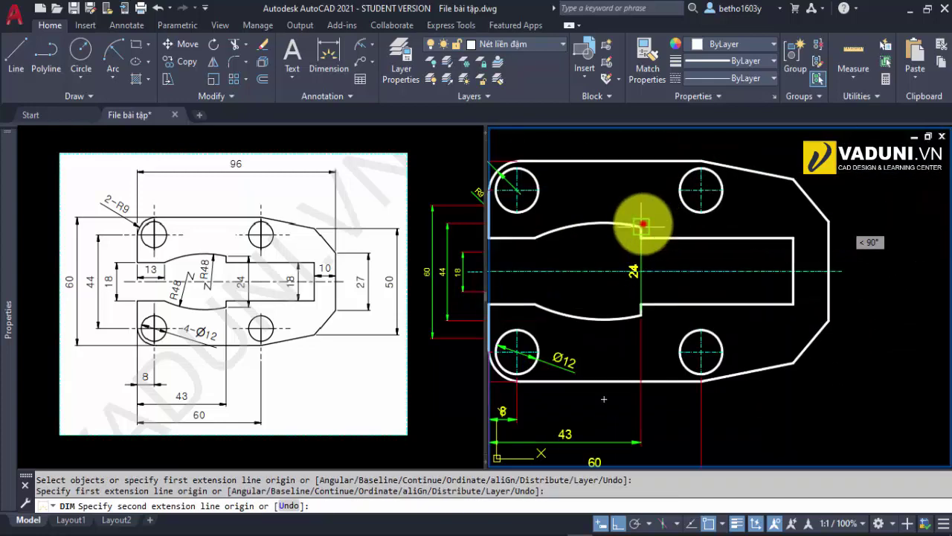
Complete and place the 24 slot-width dimension
click(641, 223)
scroll(676, 253, up, 2)
click(674, 253)
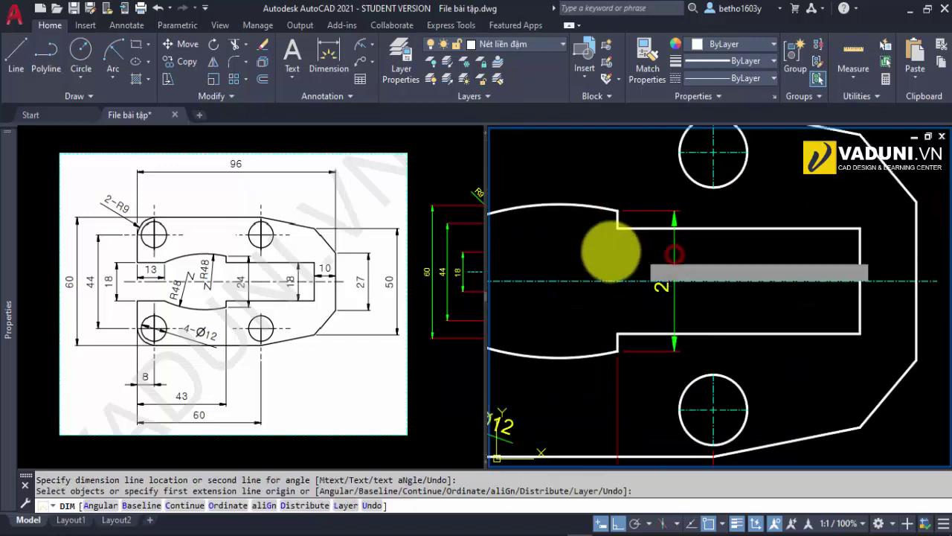
scroll(722, 270, down, 3)
scroll(674, 228, up, 3)
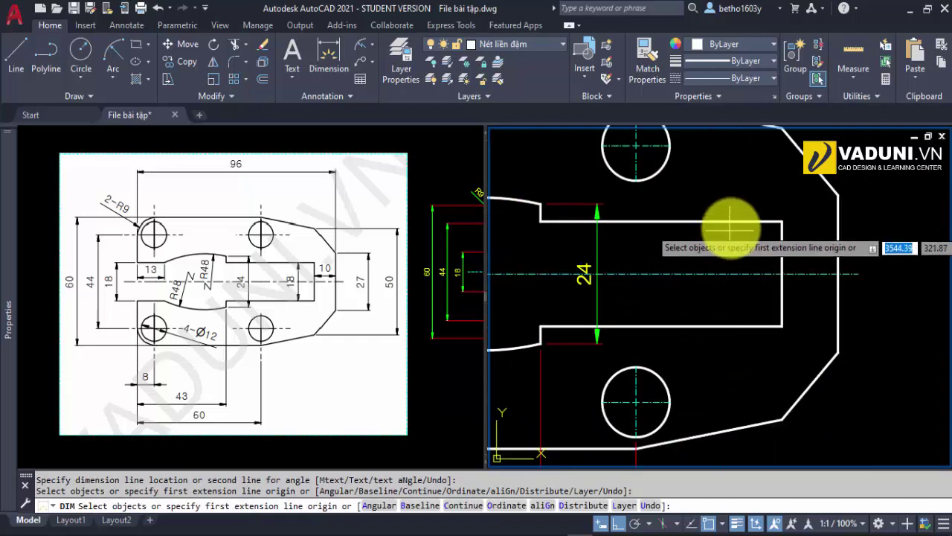
scroll(782, 260, up, 2)
scroll(786, 266, up, 1)
Add the 18 and 10 dimensions at the slot's right end
click(786, 266)
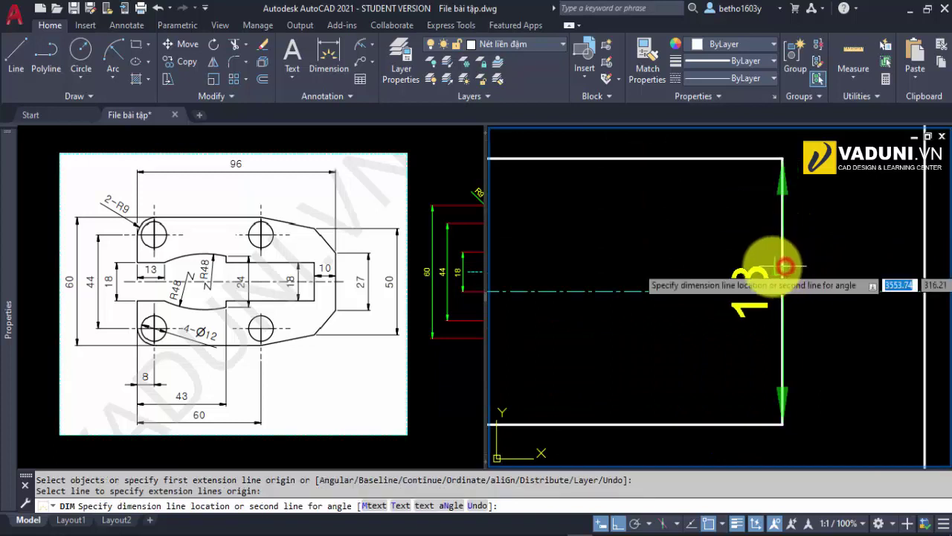
scroll(776, 263, down, 3)
click(729, 259)
scroll(665, 258, down, 1)
scroll(733, 261, up, 1)
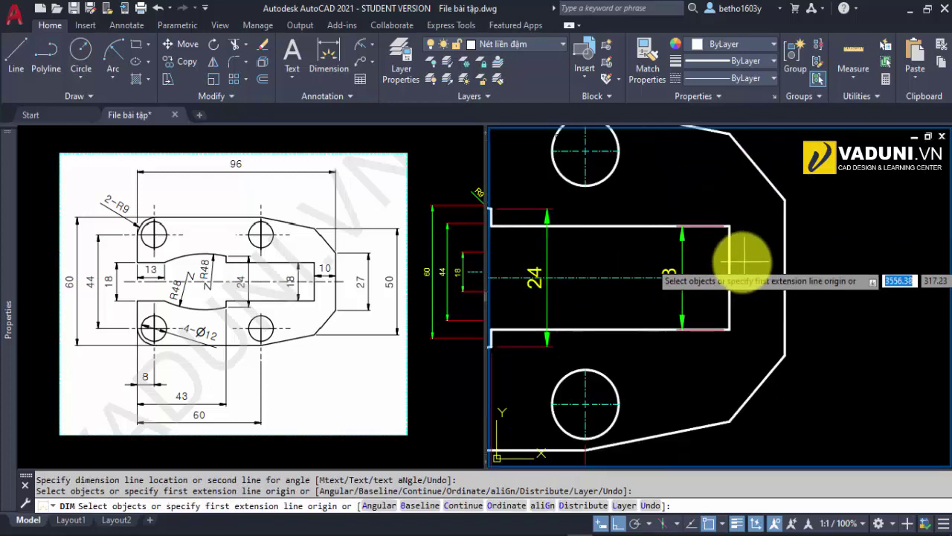
click(725, 277)
click(782, 277)
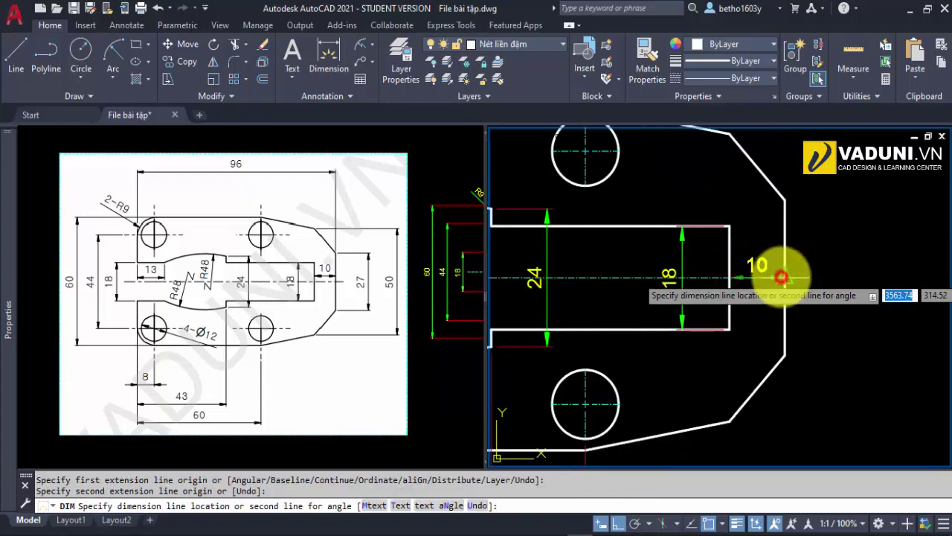
click(776, 259)
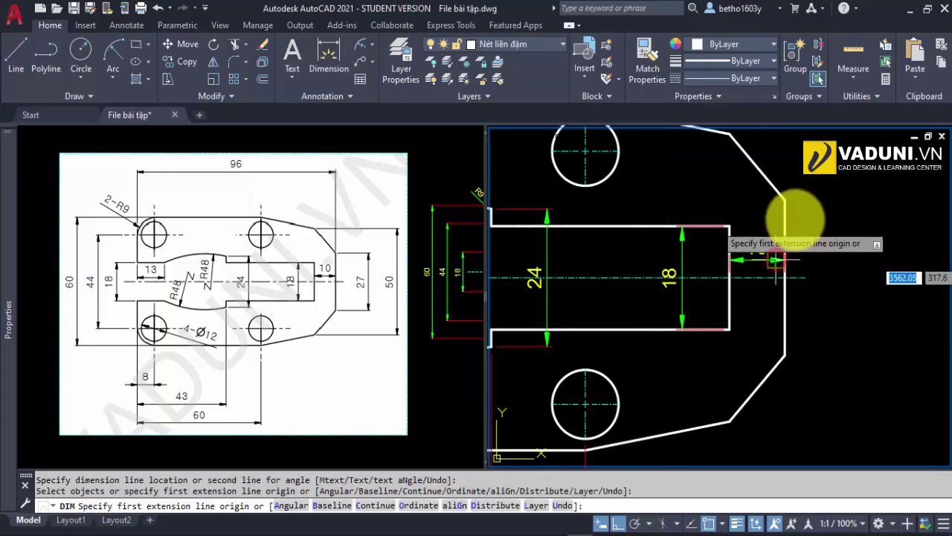
Add the 27 and 50 vertical dimensions on the plate's right side
click(786, 199)
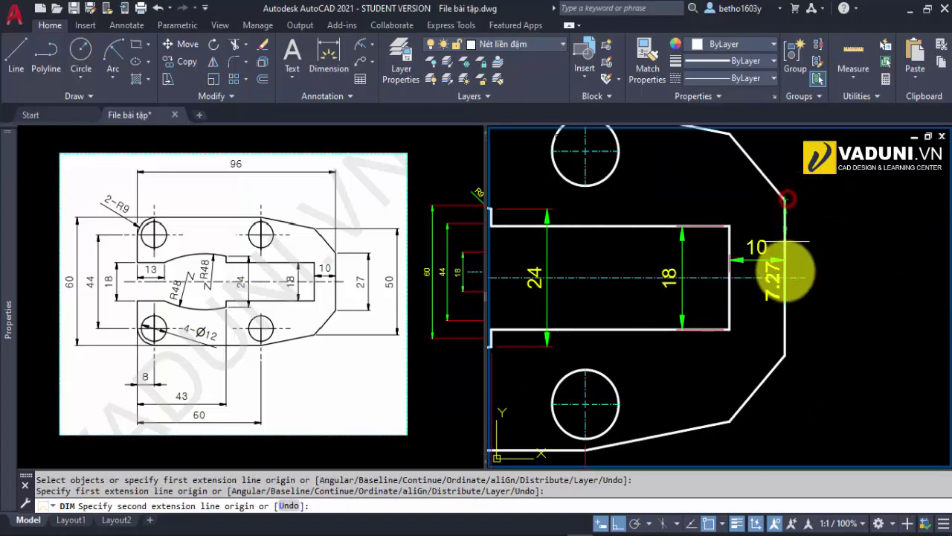
click(786, 356)
click(830, 348)
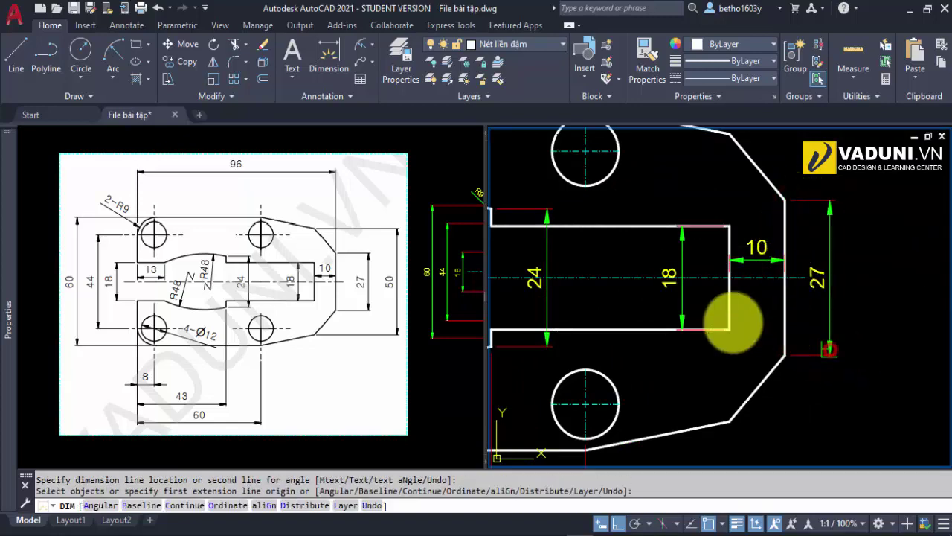
scroll(726, 318, down, 4)
click(728, 248)
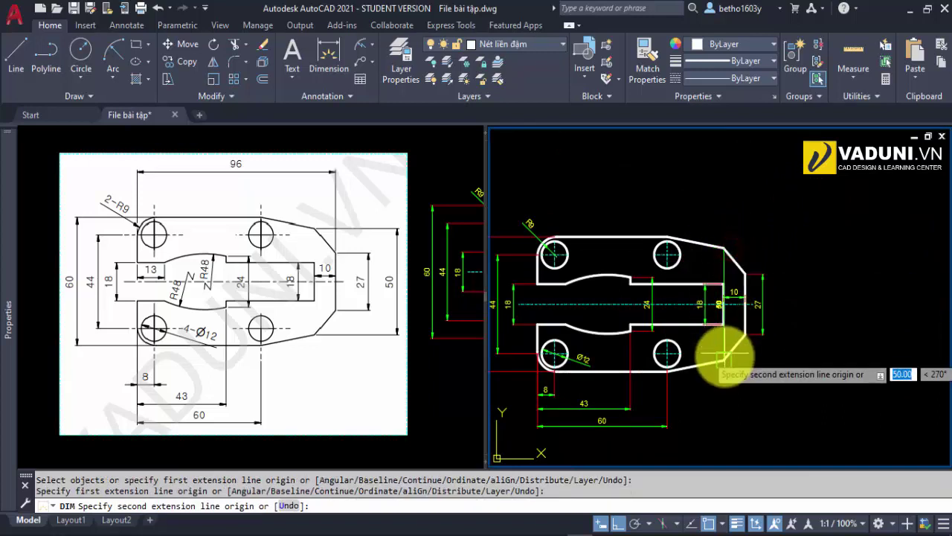
click(725, 358)
click(778, 355)
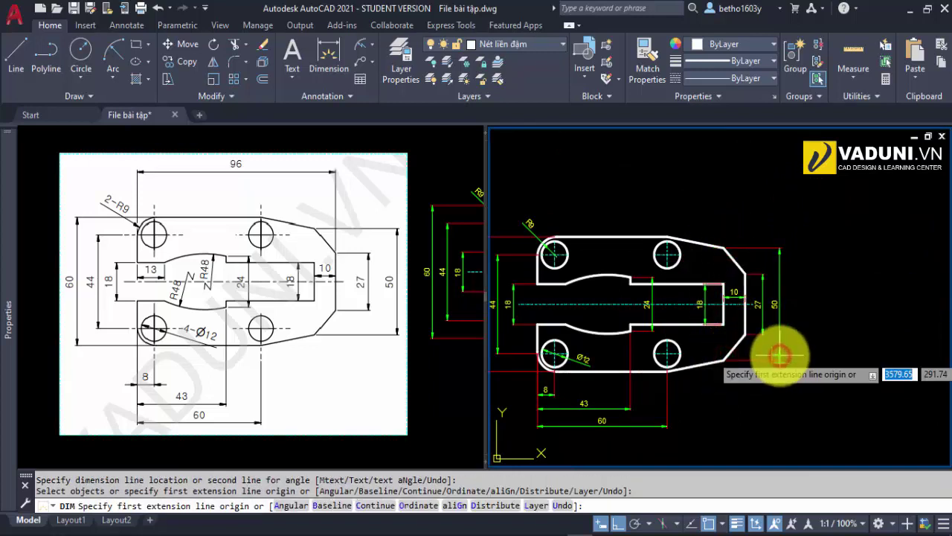
Add the overall 96 width dimension above the part and end the DIM command
scroll(764, 298, up, 4)
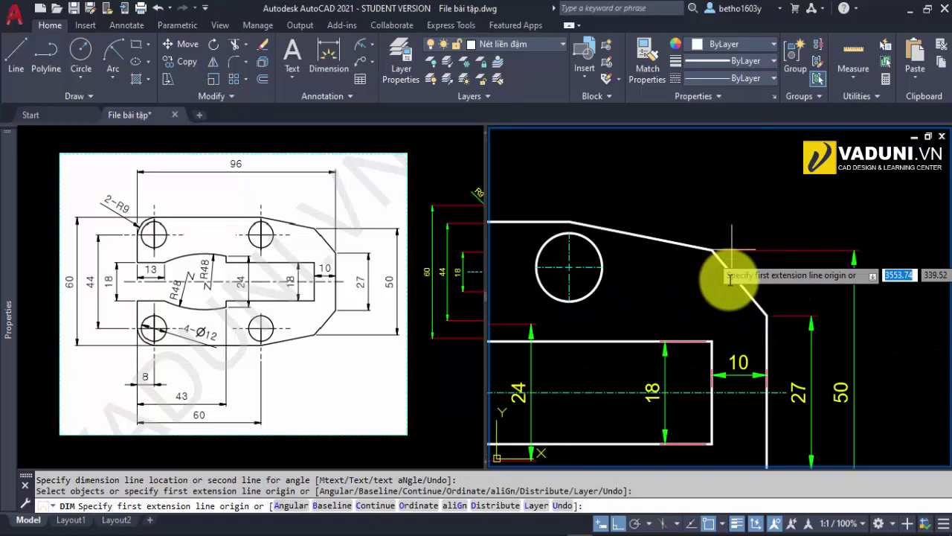
scroll(766, 297, up, 3)
click(759, 327)
scroll(762, 320, down, 2)
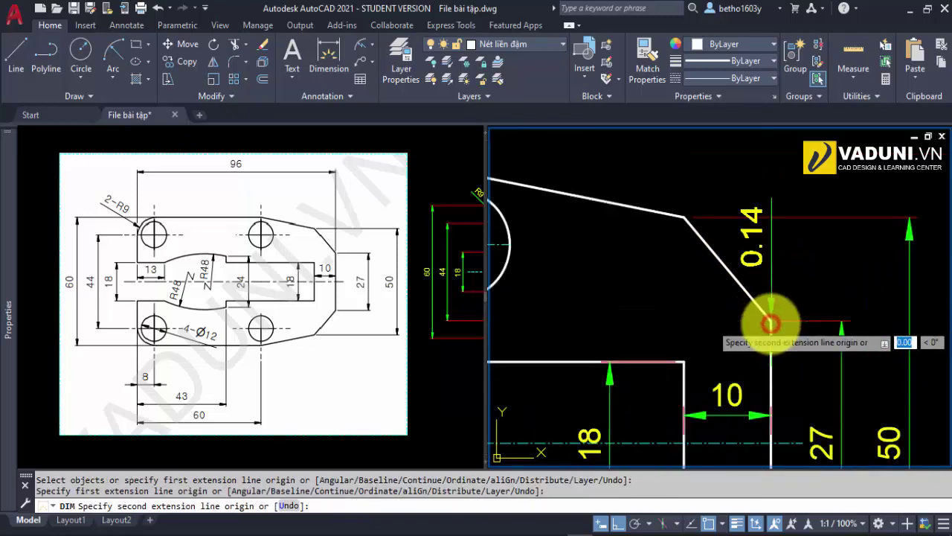
scroll(692, 305, down, 6)
scroll(688, 305, up, 3)
scroll(676, 311, up, 2)
scroll(648, 362, up, 1)
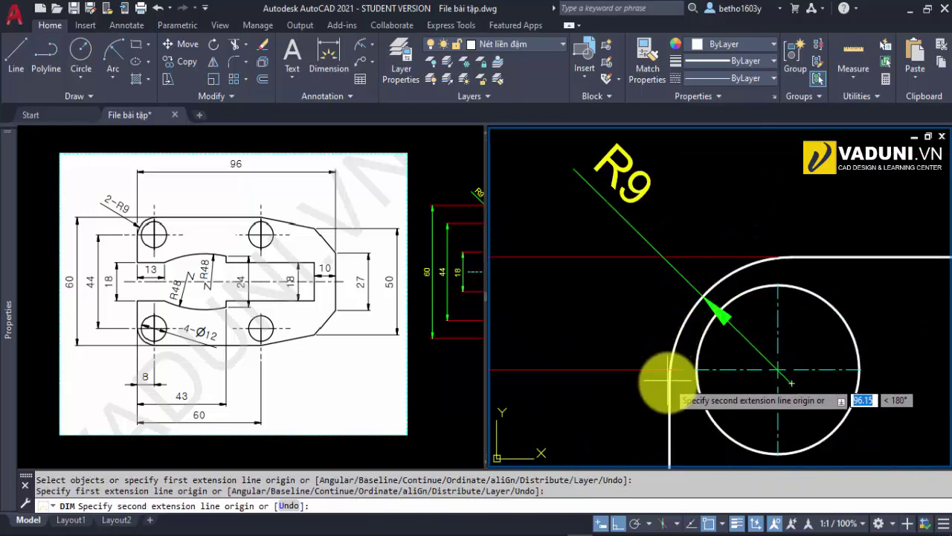
click(668, 384)
scroll(605, 233, down, 3)
scroll(675, 238, down, 2)
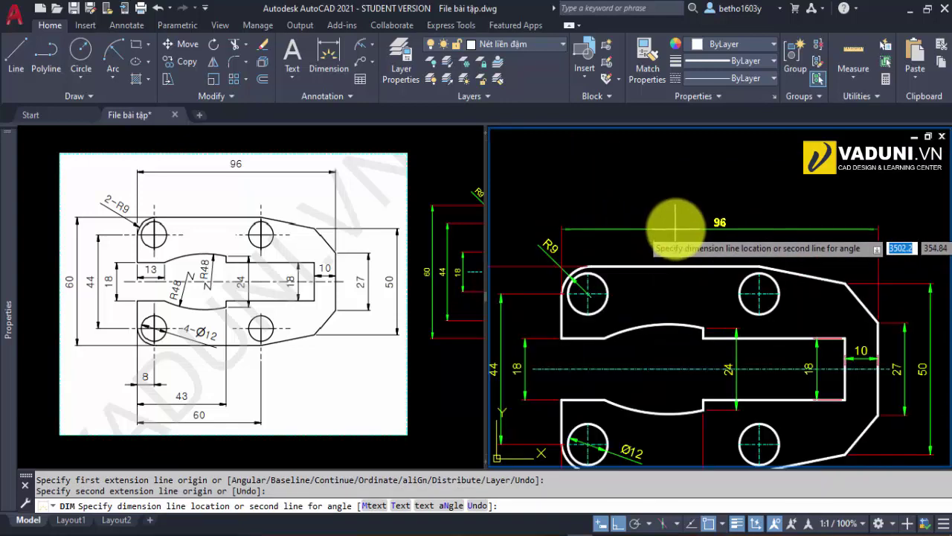
click(676, 228)
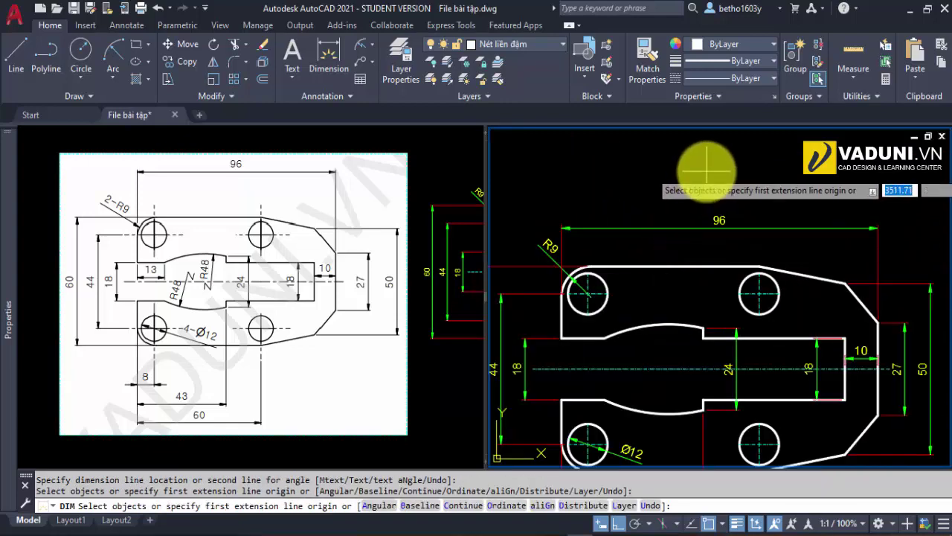
scroll(692, 234, down, 2)
scroll(663, 297, down, 1)
key(Escape)
scroll(665, 159, up, 2)
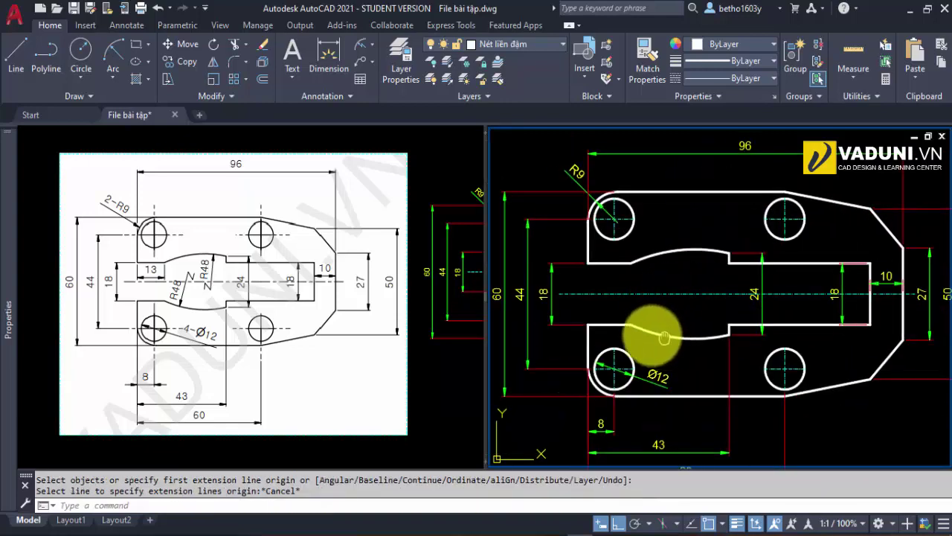
Add a jogged R48 radius dimension to the lower slot arc
scroll(648, 335, up, 1)
scroll(640, 330, up, 1)
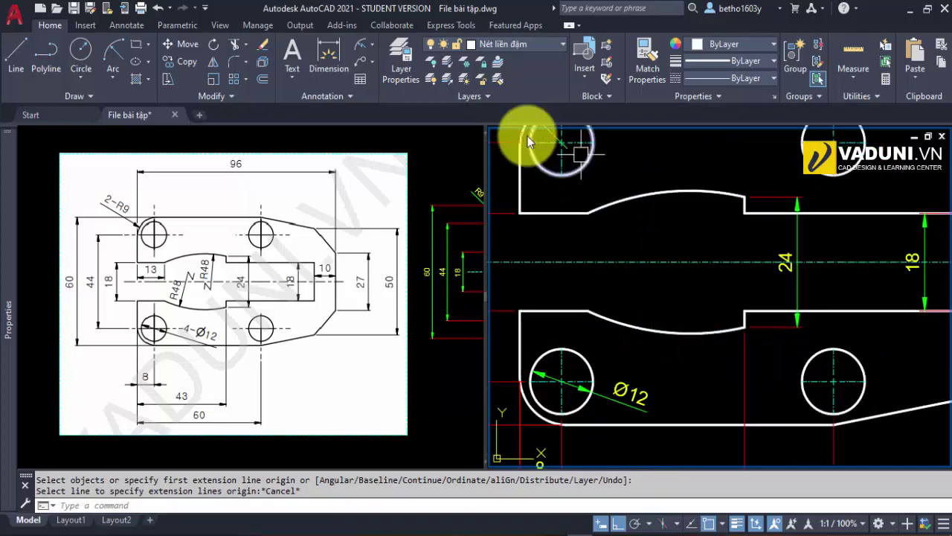
click(370, 44)
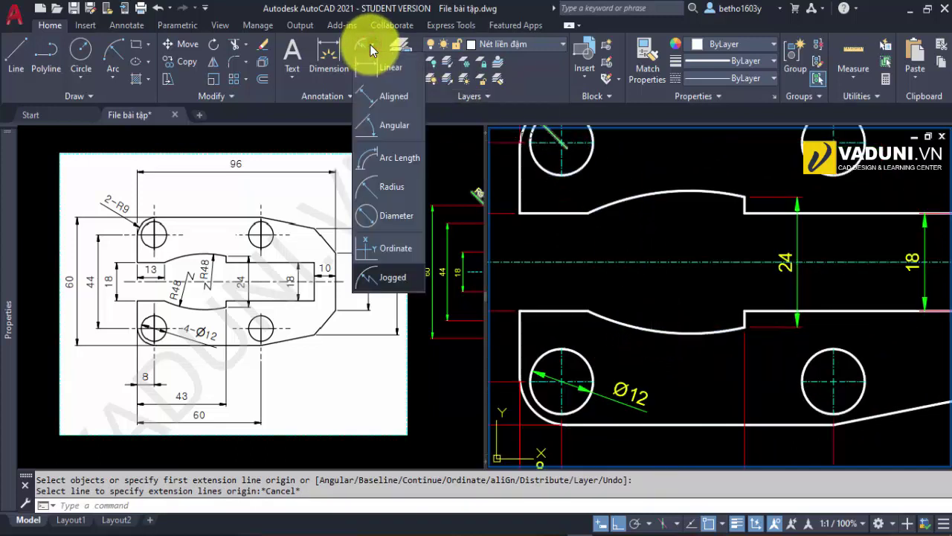
click(392, 276)
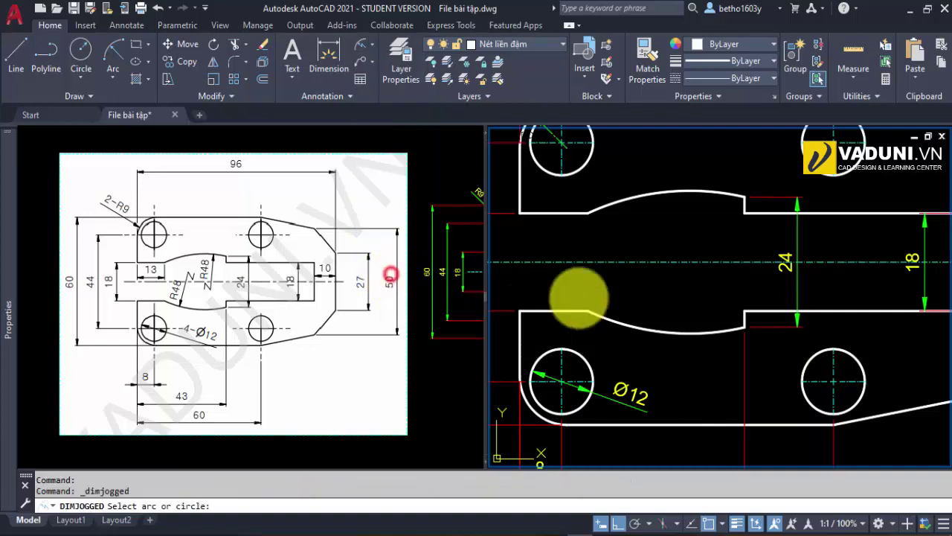
click(640, 327)
click(670, 277)
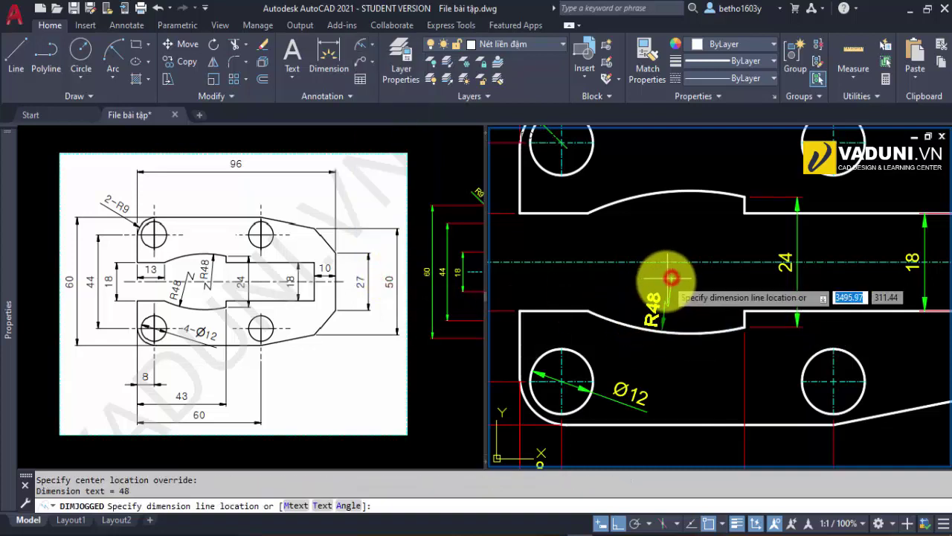
scroll(666, 281, up, 3)
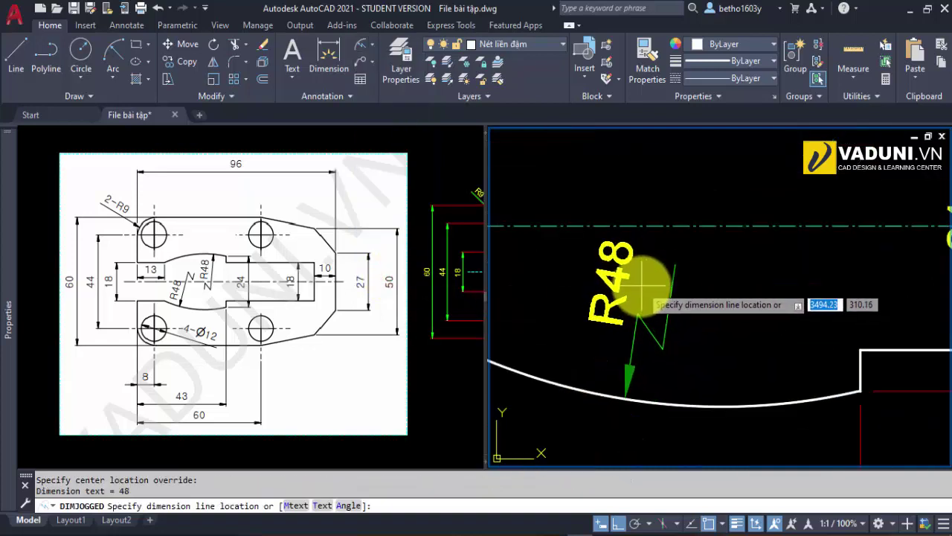
click(641, 285)
click(639, 275)
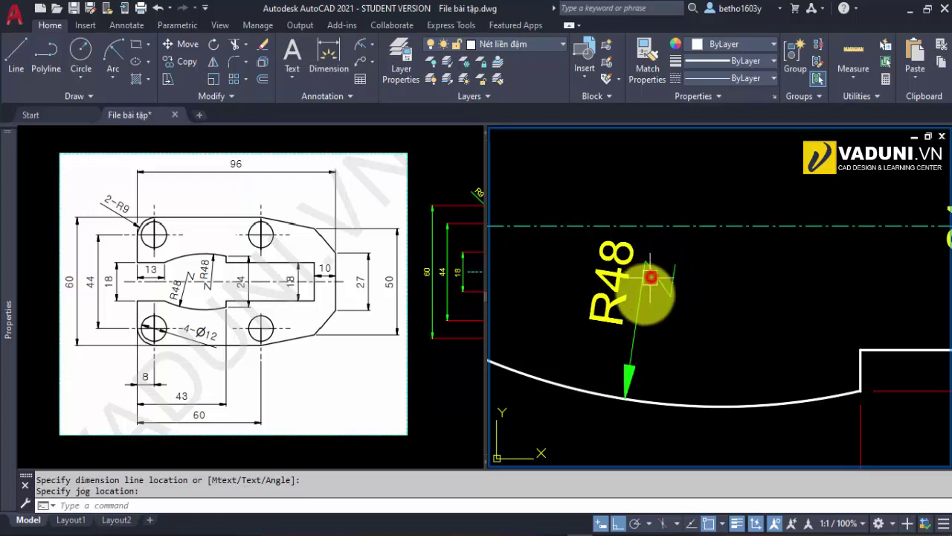
scroll(665, 257, down, 3)
scroll(684, 233, up, 3)
Add a matching jogged R48 radius dimension to the upper slot arc
key(Return)
click(713, 192)
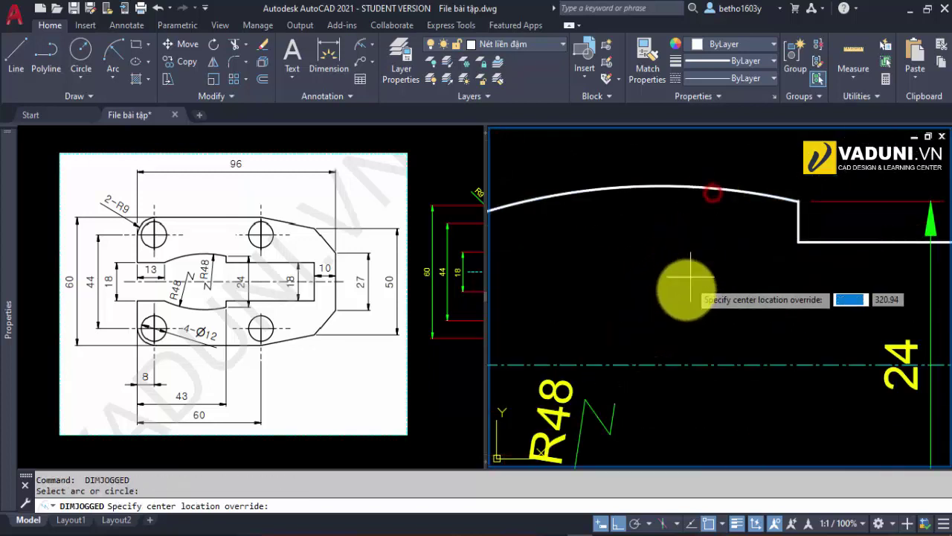
click(663, 330)
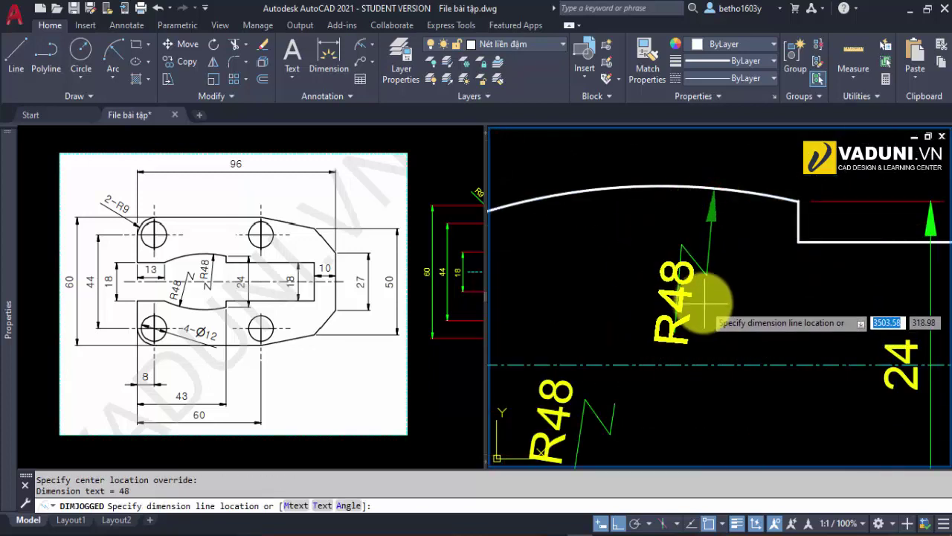
click(696, 234)
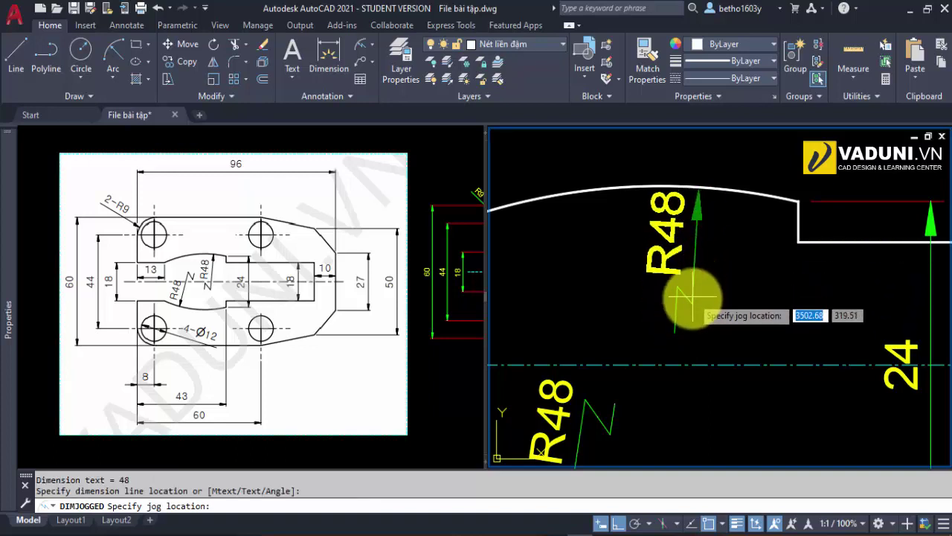
click(693, 296)
scroll(670, 186, down, 3)
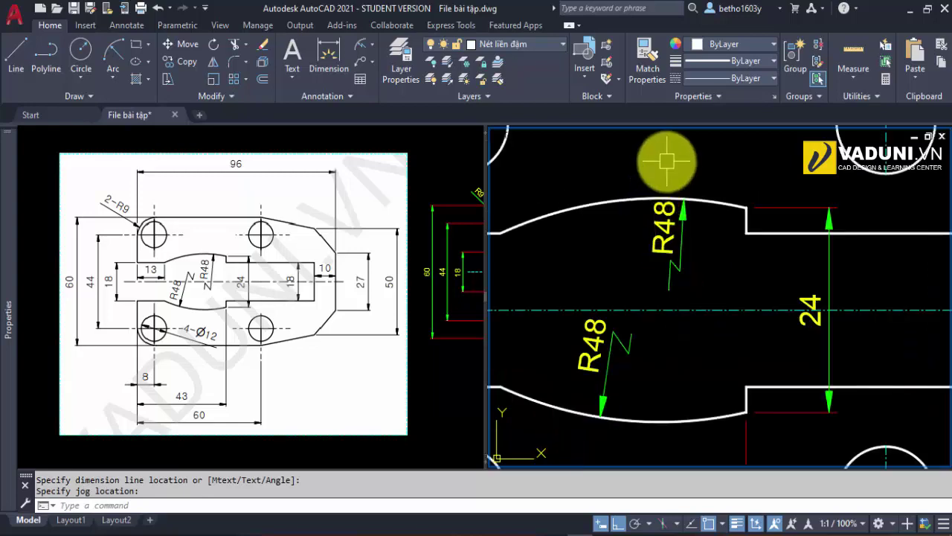
scroll(651, 230, down, 2)
scroll(661, 262, down, 1)
middle_drag(661, 261, 636, 285)
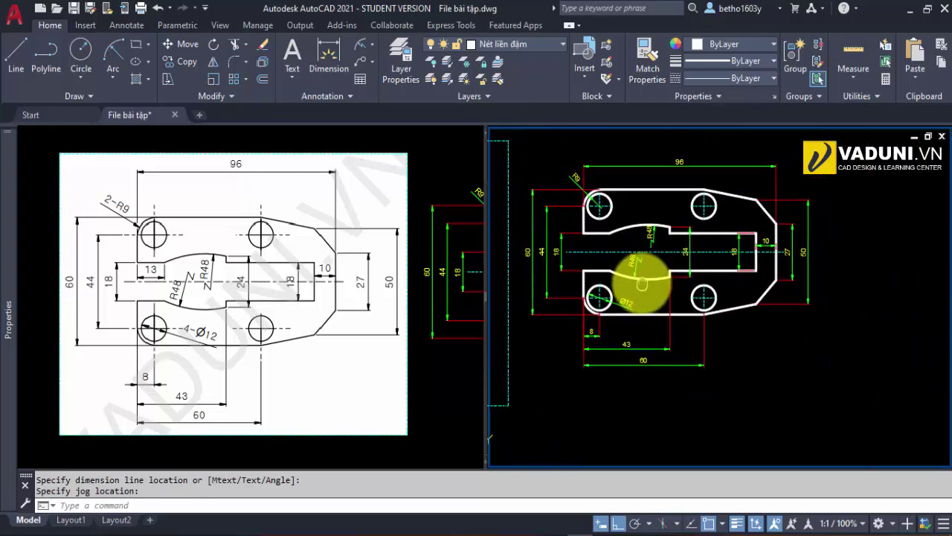